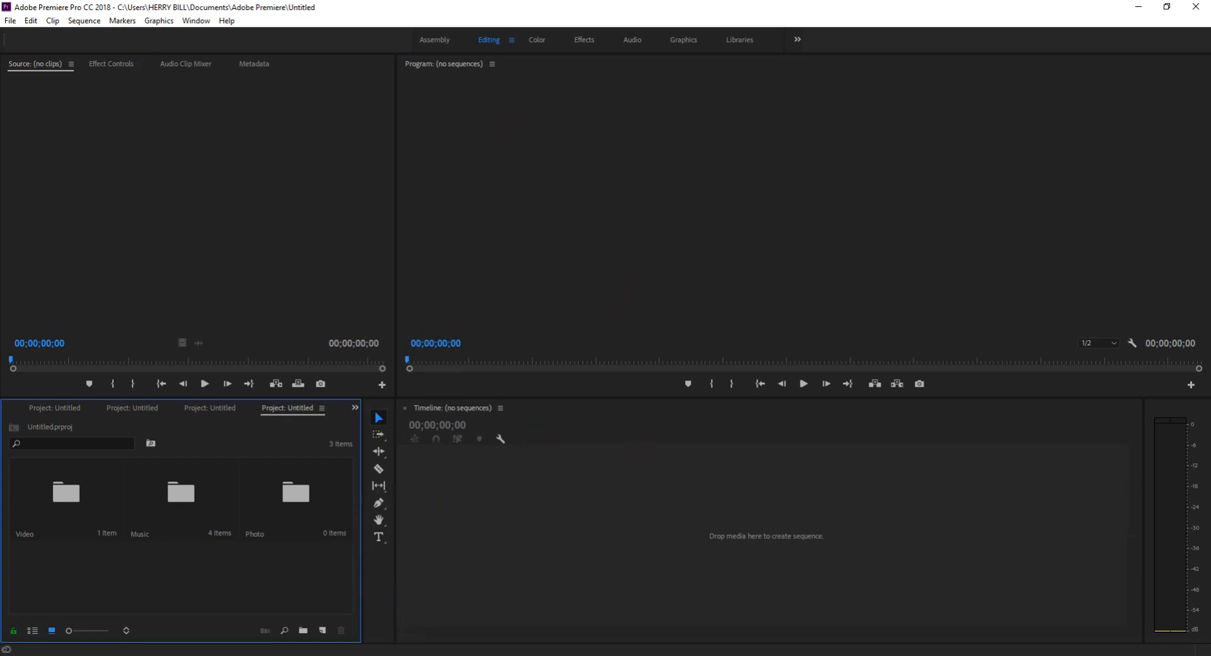
- Switch to Chrome and look over the addresses of the Pexels and Pixabay stock video pages
click(407, 655)
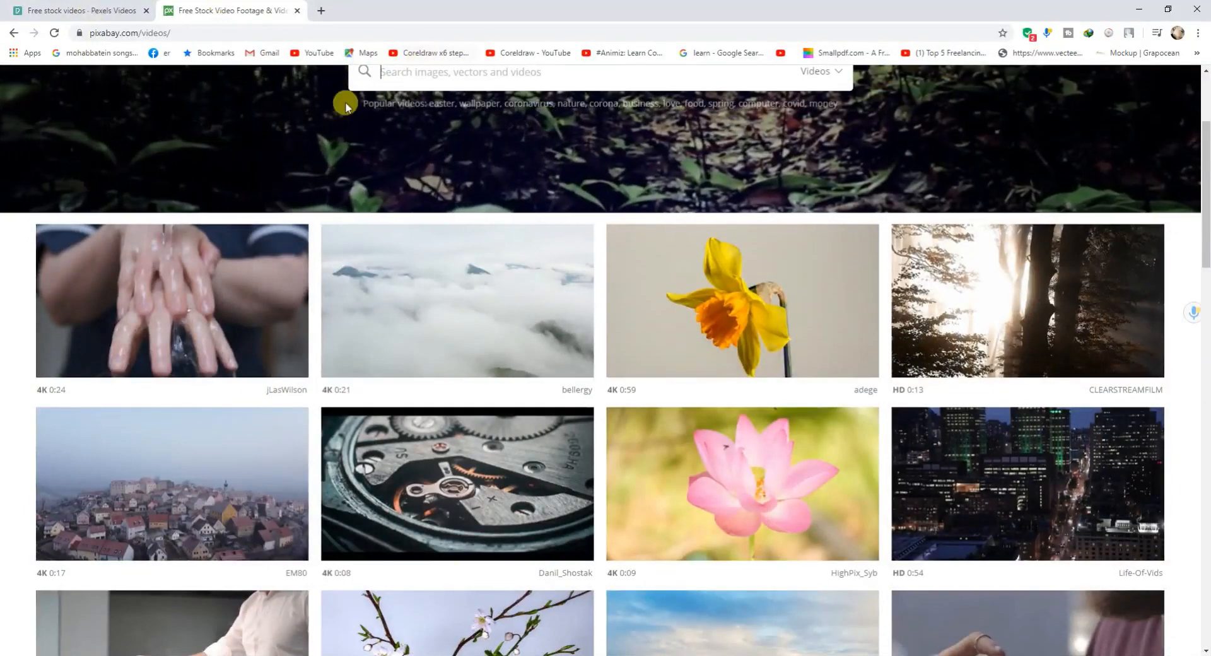
click(79, 10)
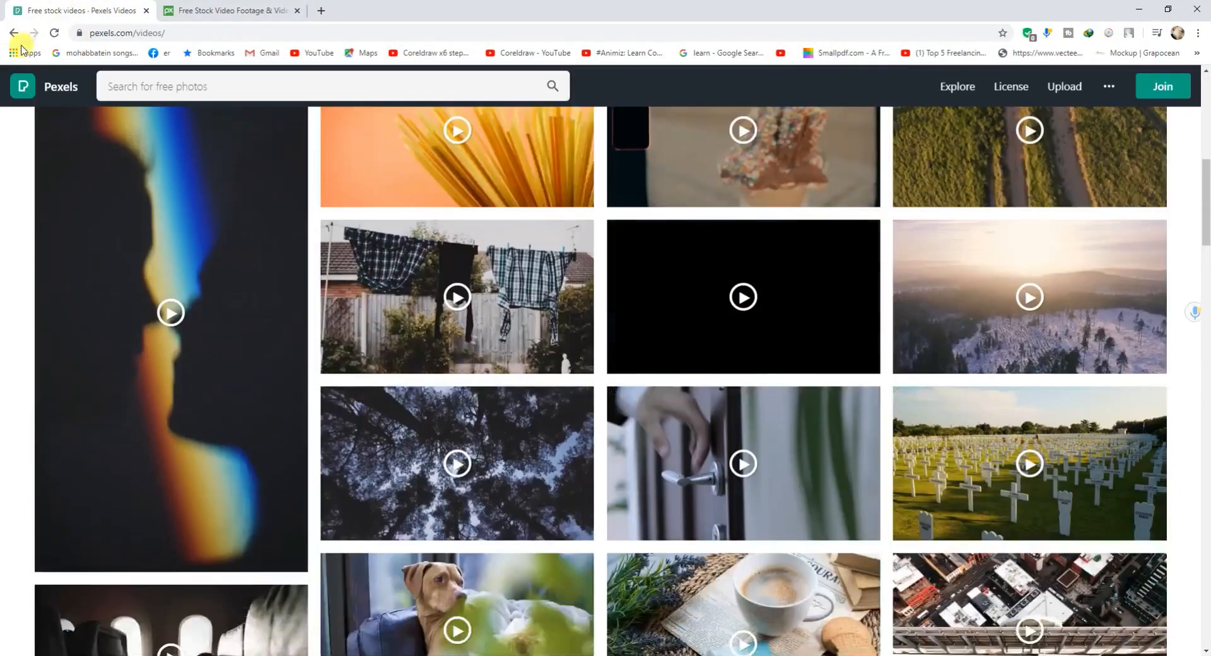
scroll(161, 112, up, 4)
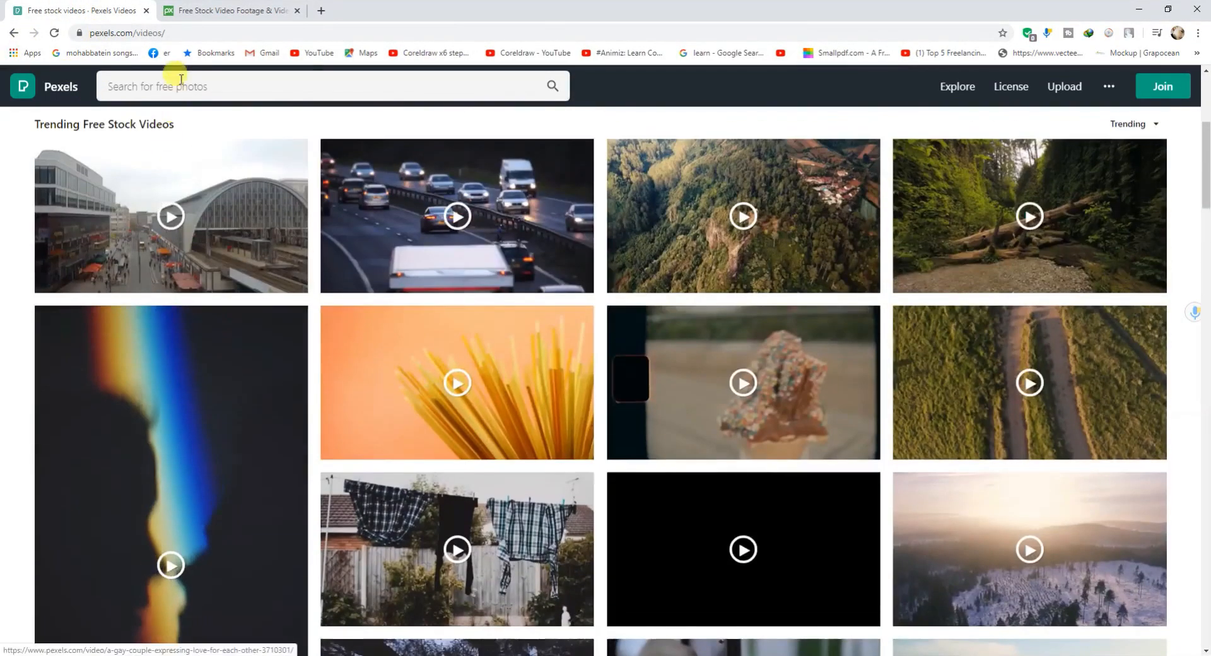
click(188, 34)
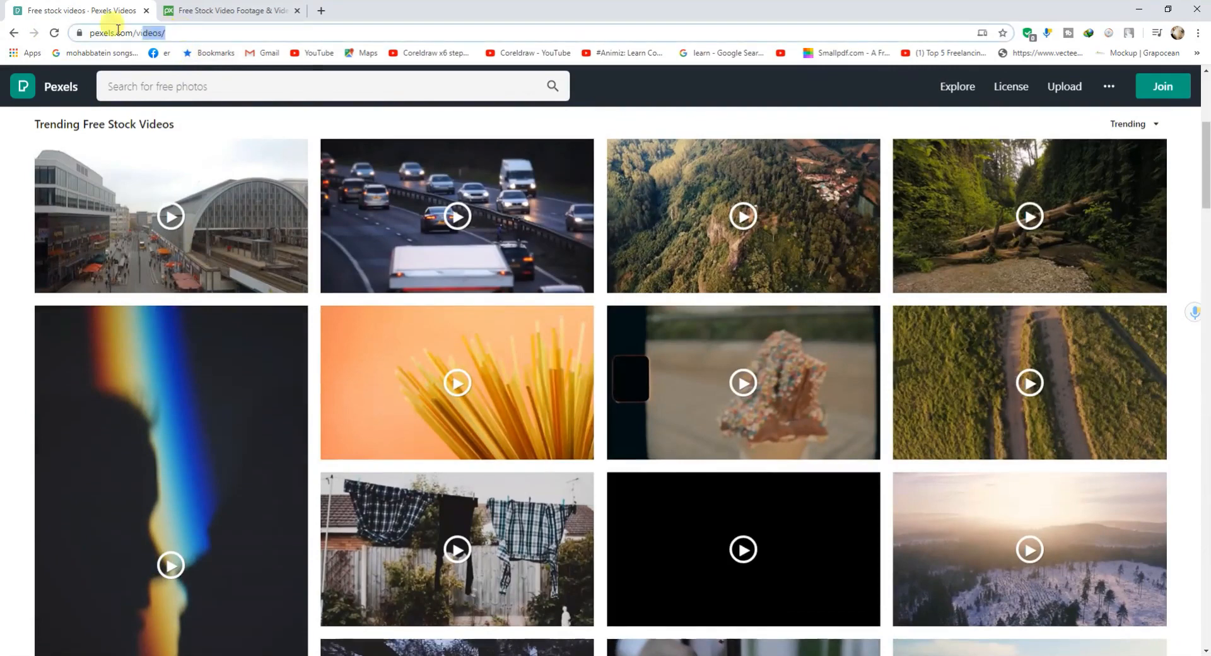
click(189, 33)
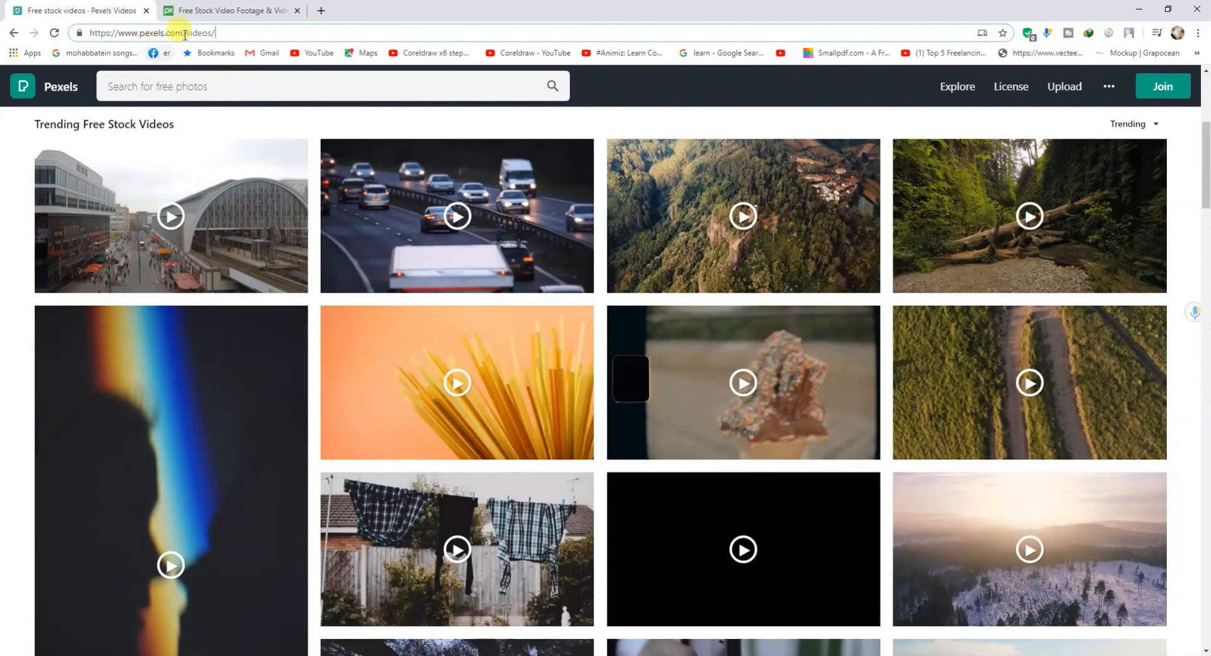
click(212, 11)
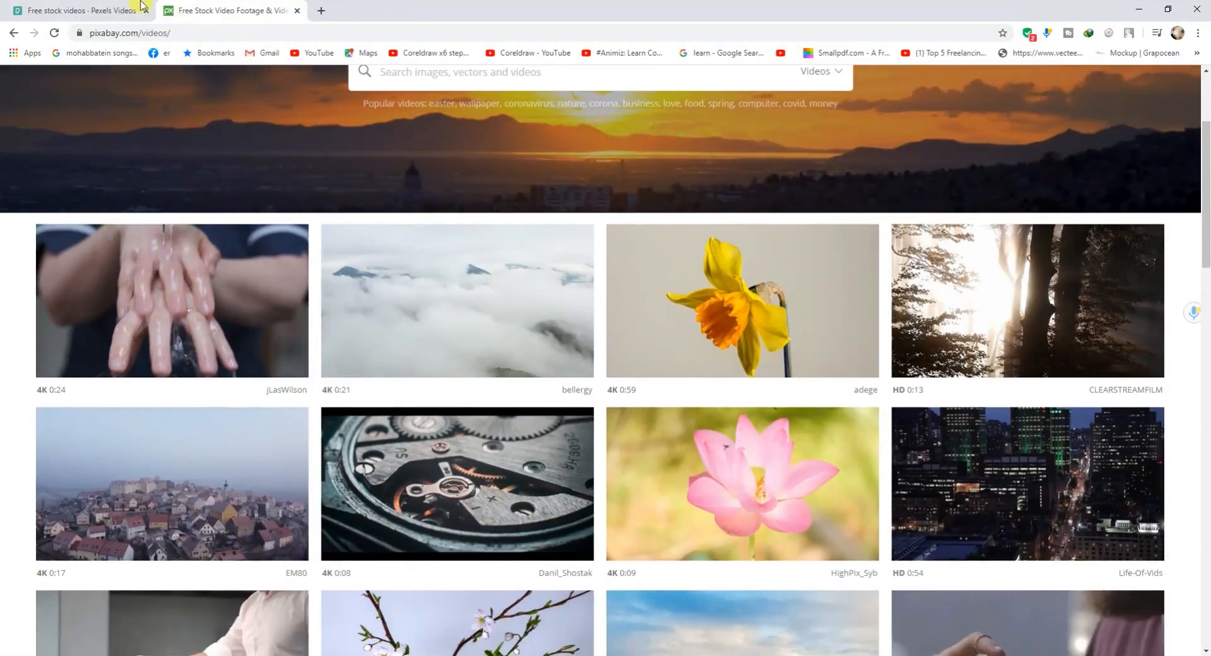
click(140, 7)
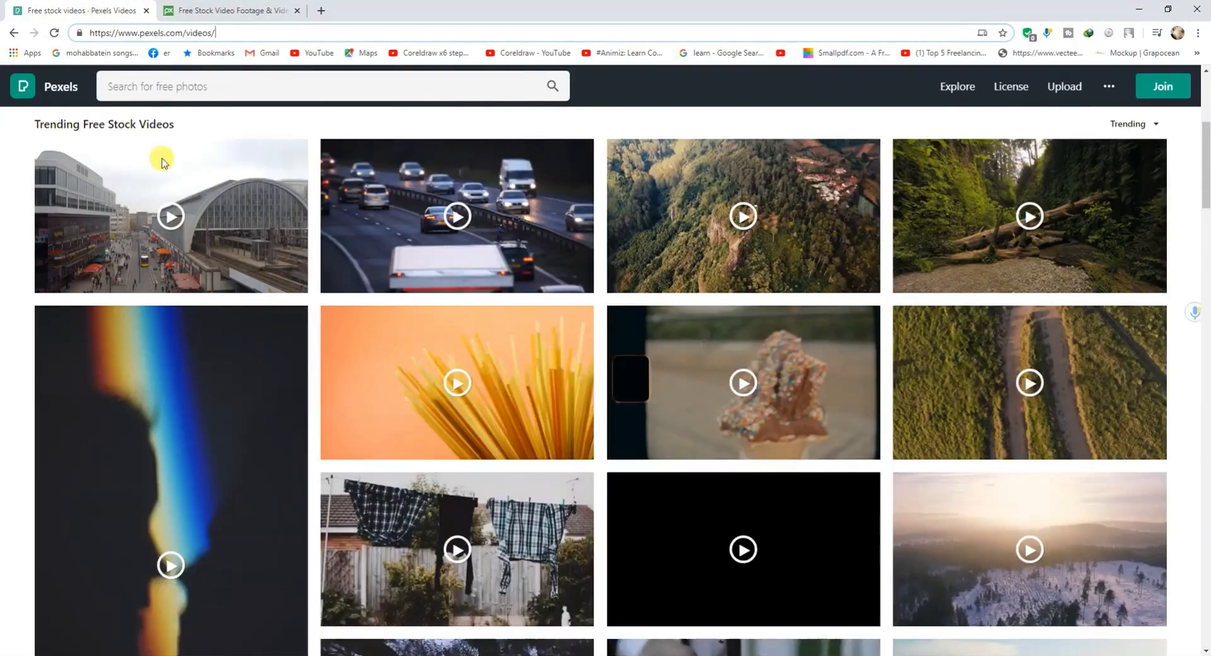
- Browse the trending free stock videos on the Pexels videos page
scroll(496, 478, up, 3)
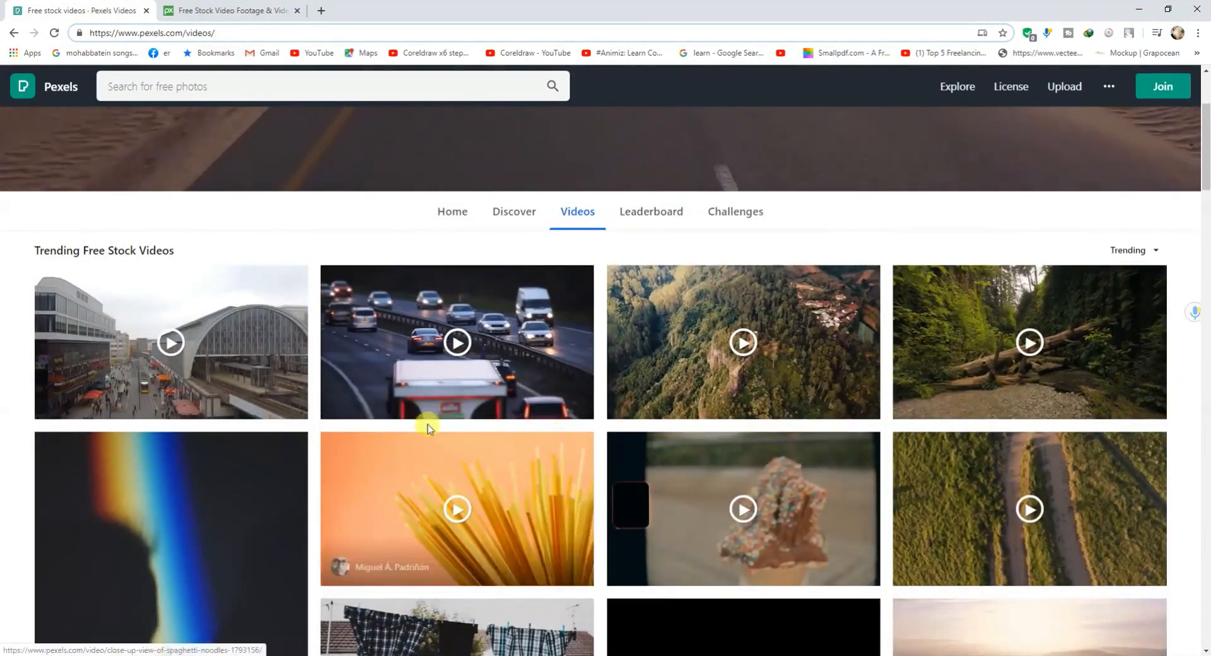
scroll(330, 360, up, 2)
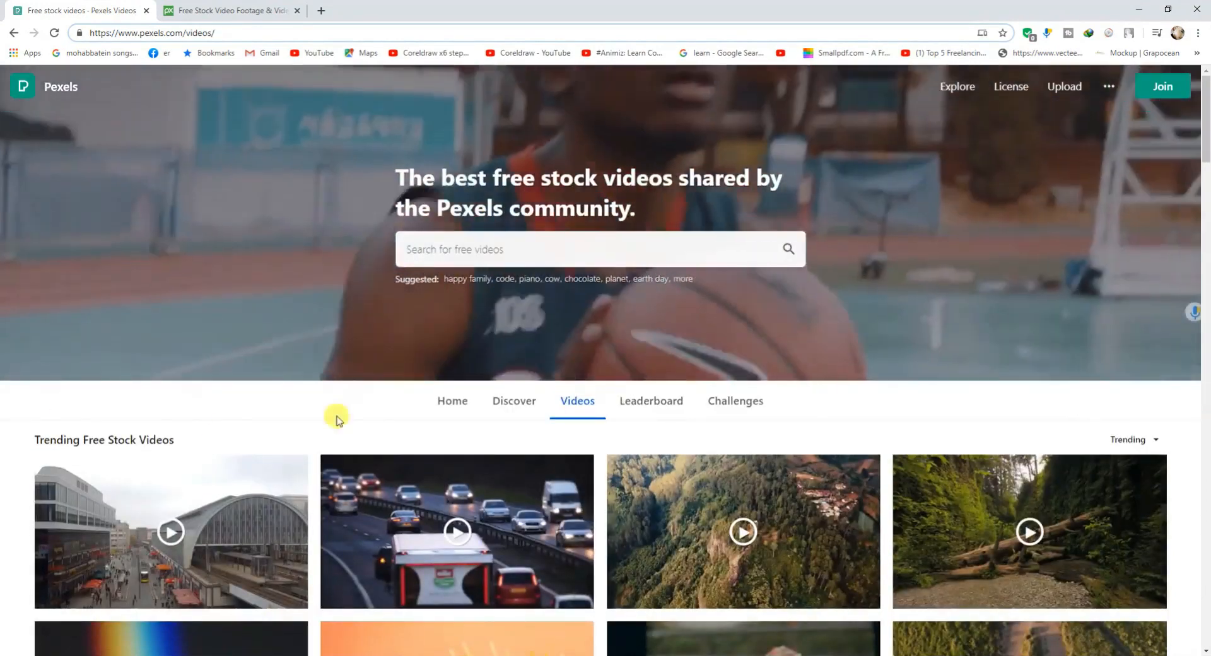
scroll(256, 518, down, 5)
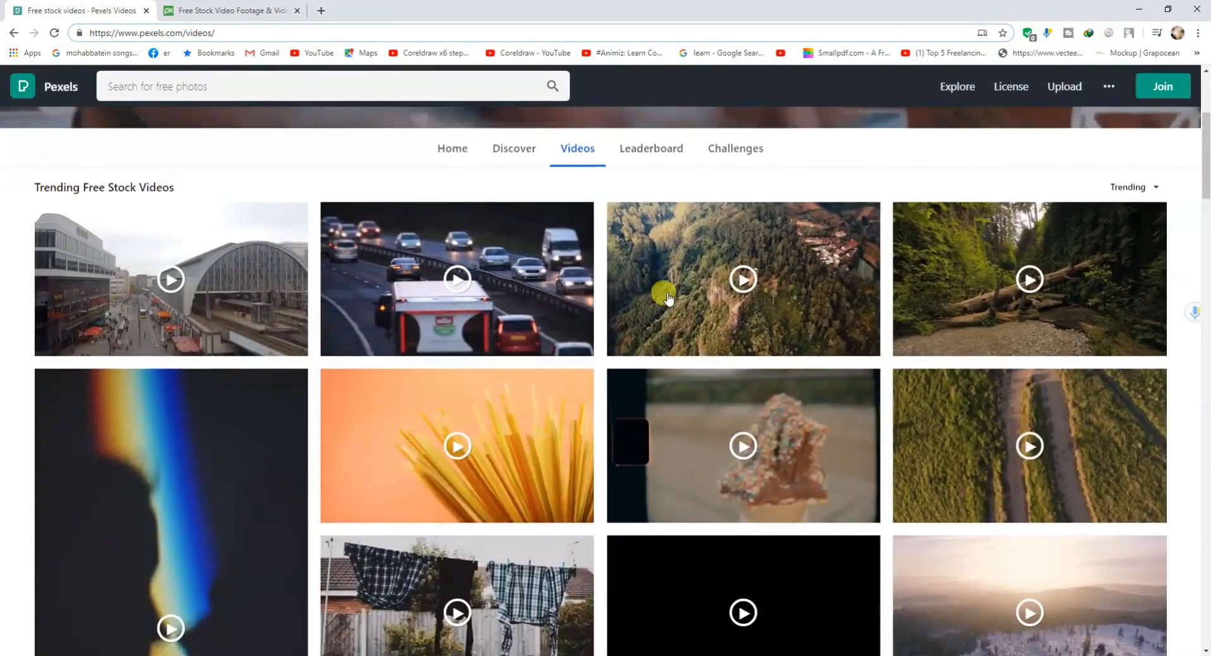
scroll(391, 410, up, 4)
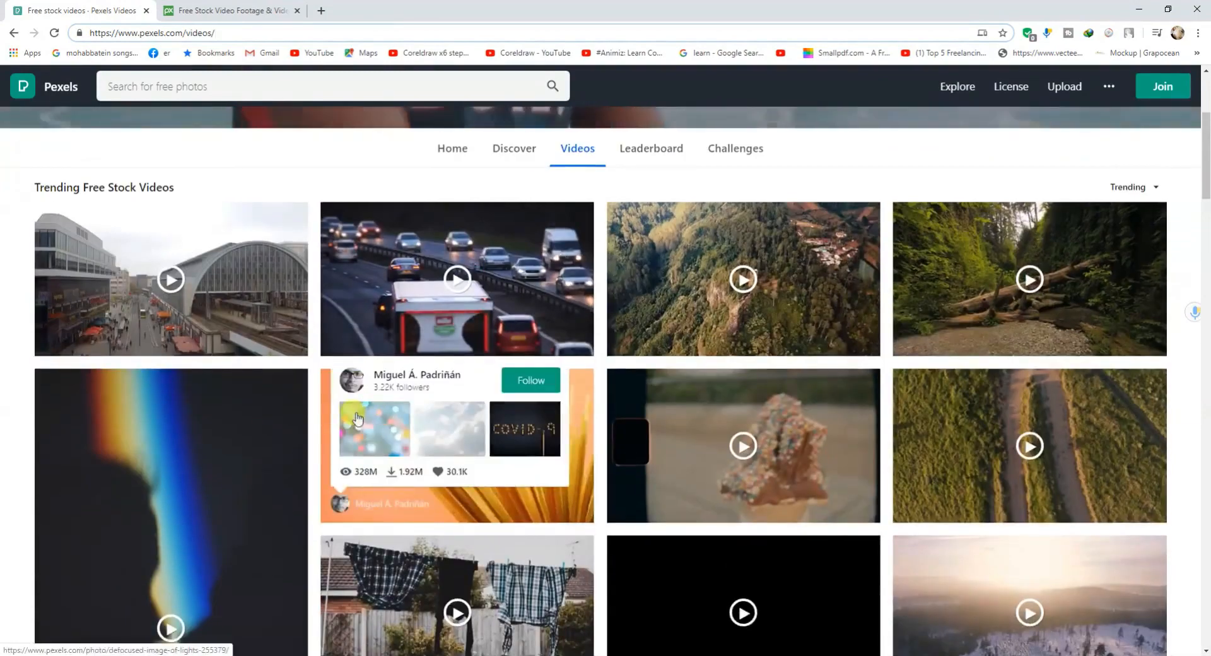
scroll(901, 293, up, 2)
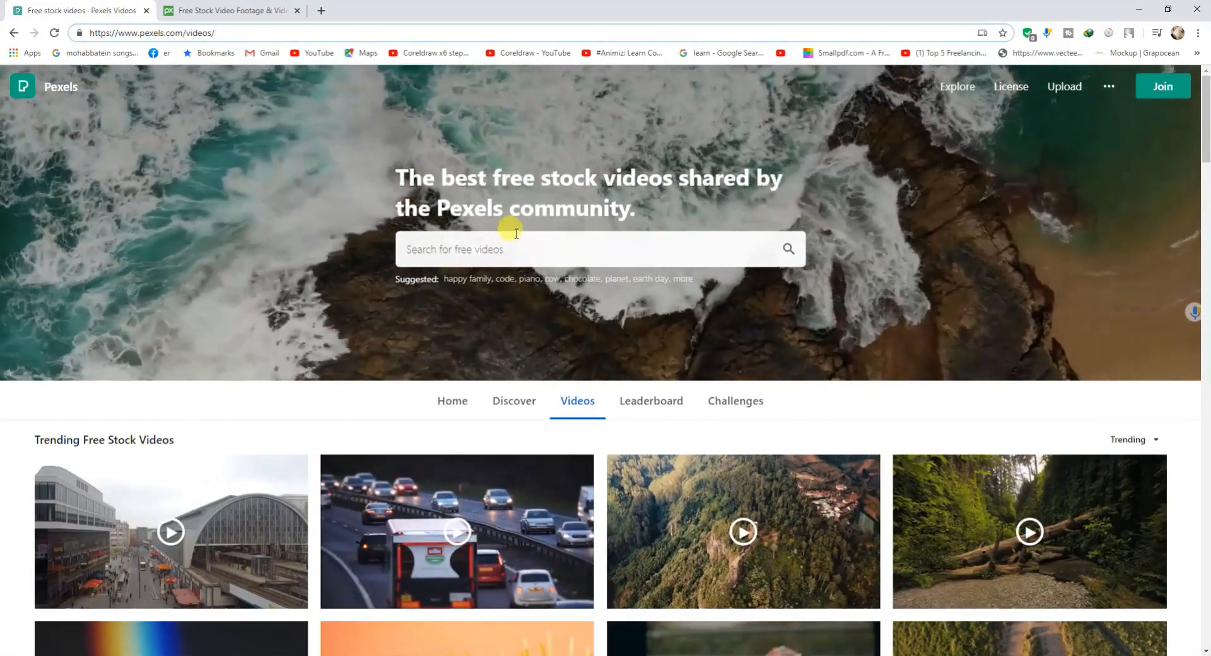
scroll(408, 297, down, 4)
scroll(408, 300, down, 7)
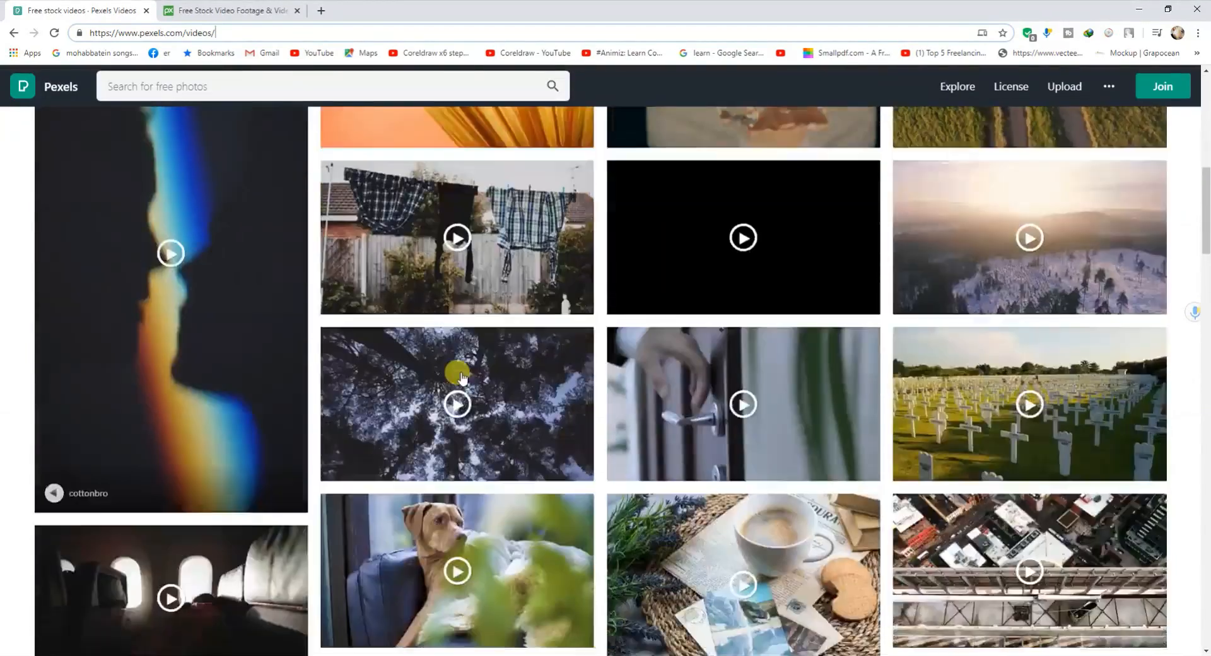
scroll(379, 342, down, 5)
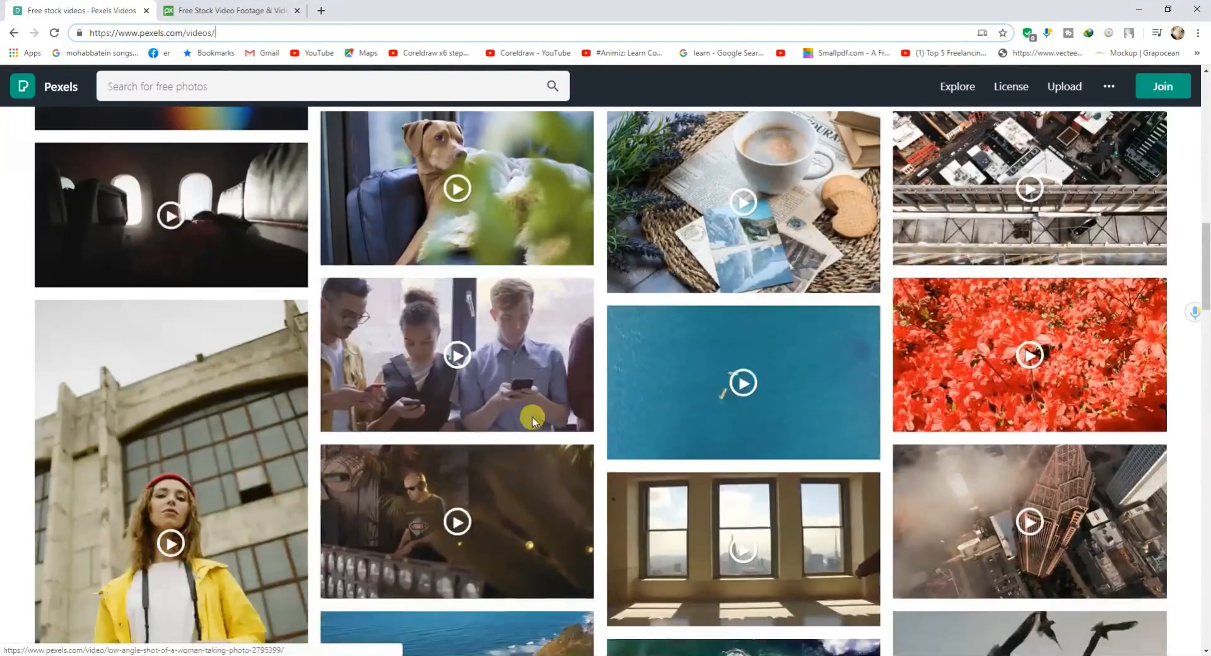
- Switch to the Pixabay videos page and browse its free stock footage from the header to the end of the grid
click(203, 11)
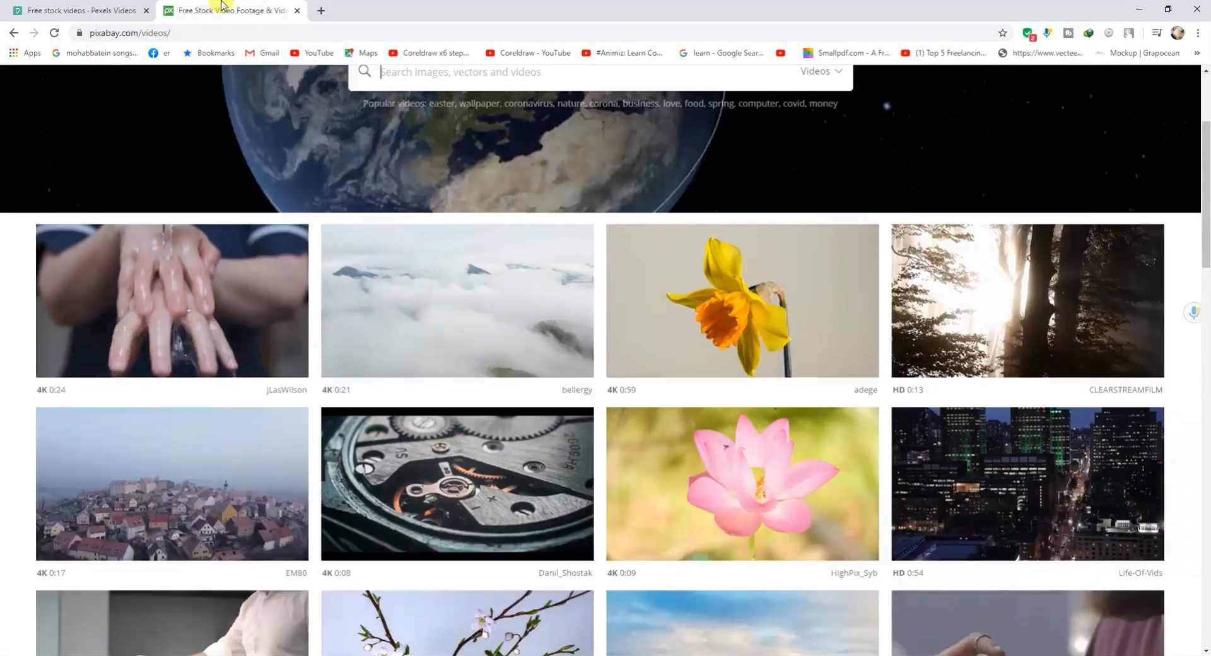
scroll(259, 115, down, 4)
scroll(442, 221, up, 7)
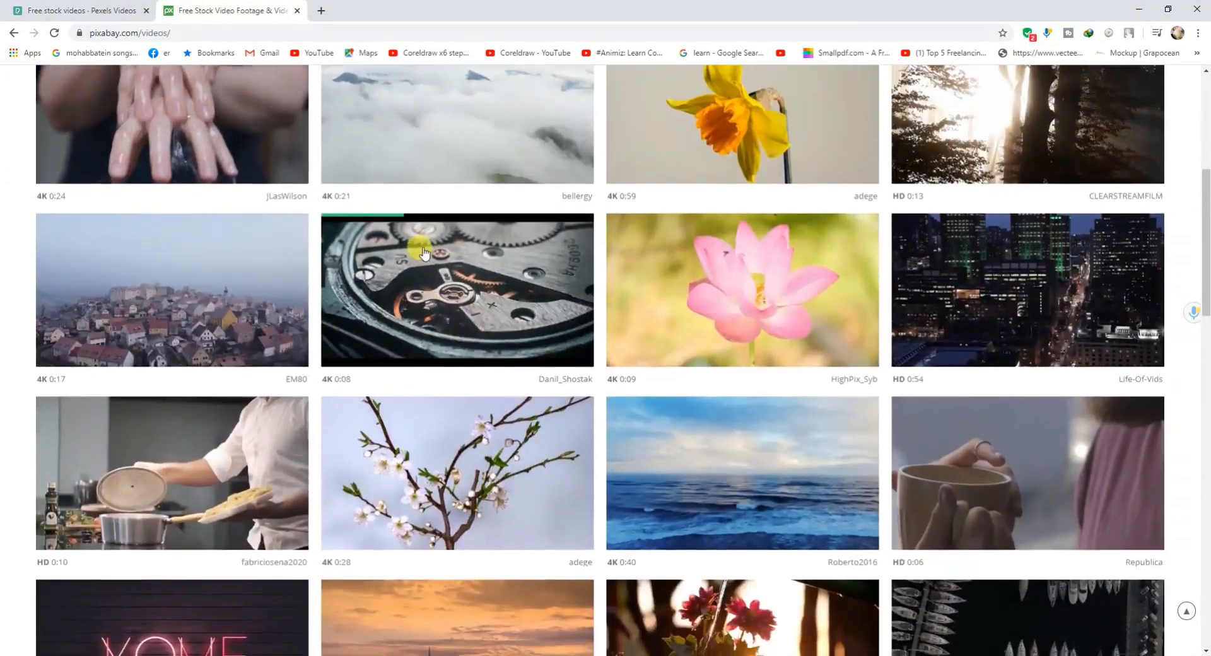
click(503, 246)
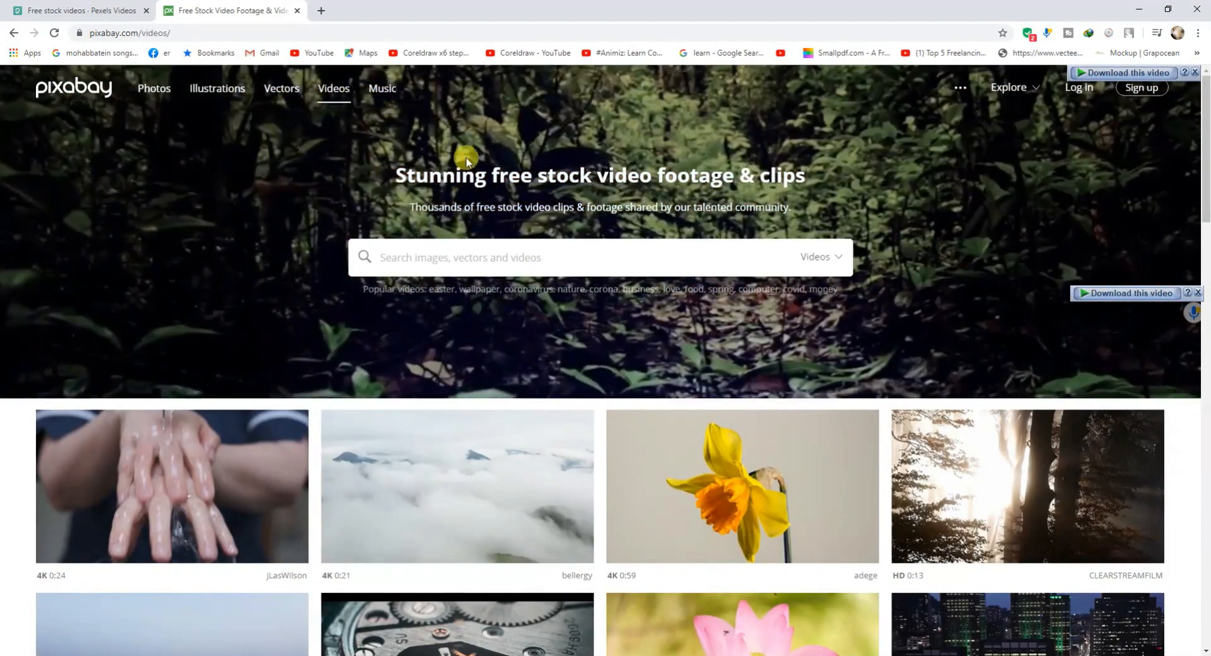
scroll(565, 310, down, 1)
scroll(560, 249, down, 5)
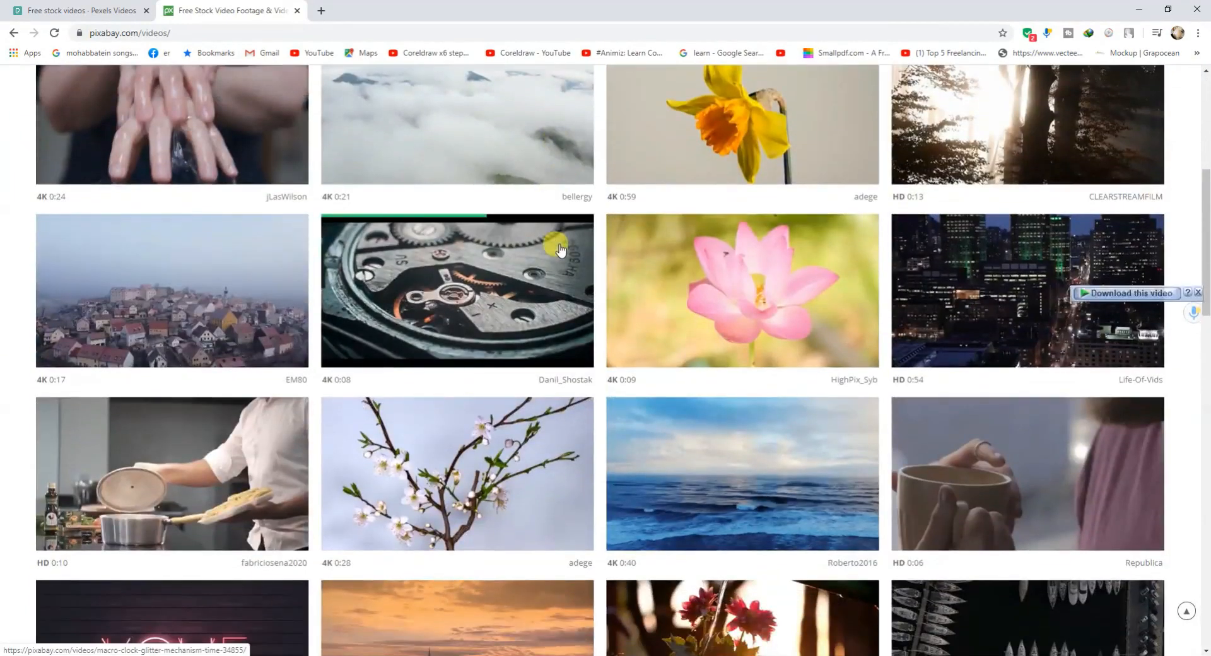
scroll(198, 238, down, 6)
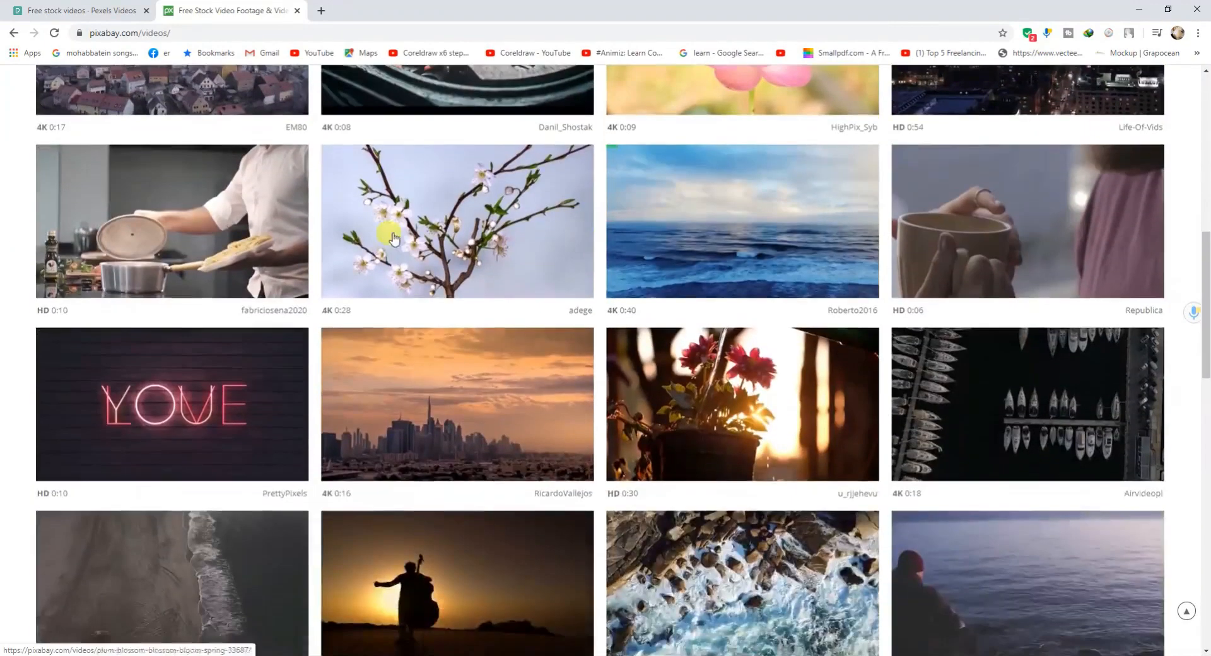
scroll(101, 262, down, 3)
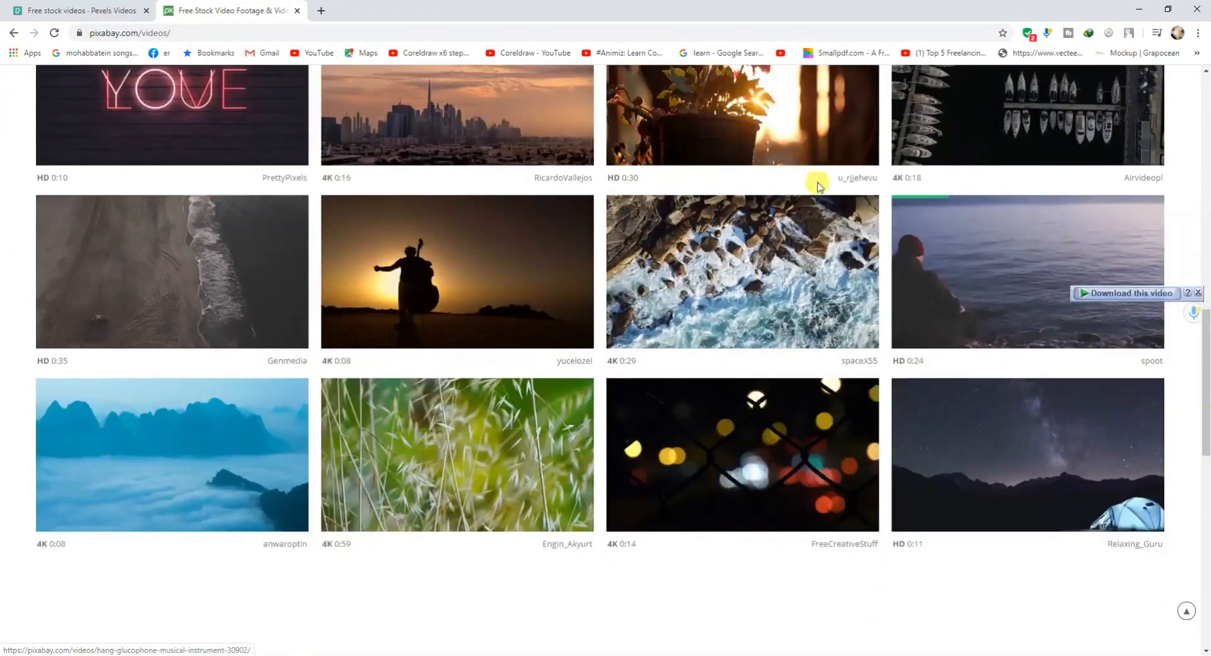
- Return to the Pexels videos page and open the clip "A Busy Commercial Center"
click(91, 10)
scroll(426, 398, up, 7)
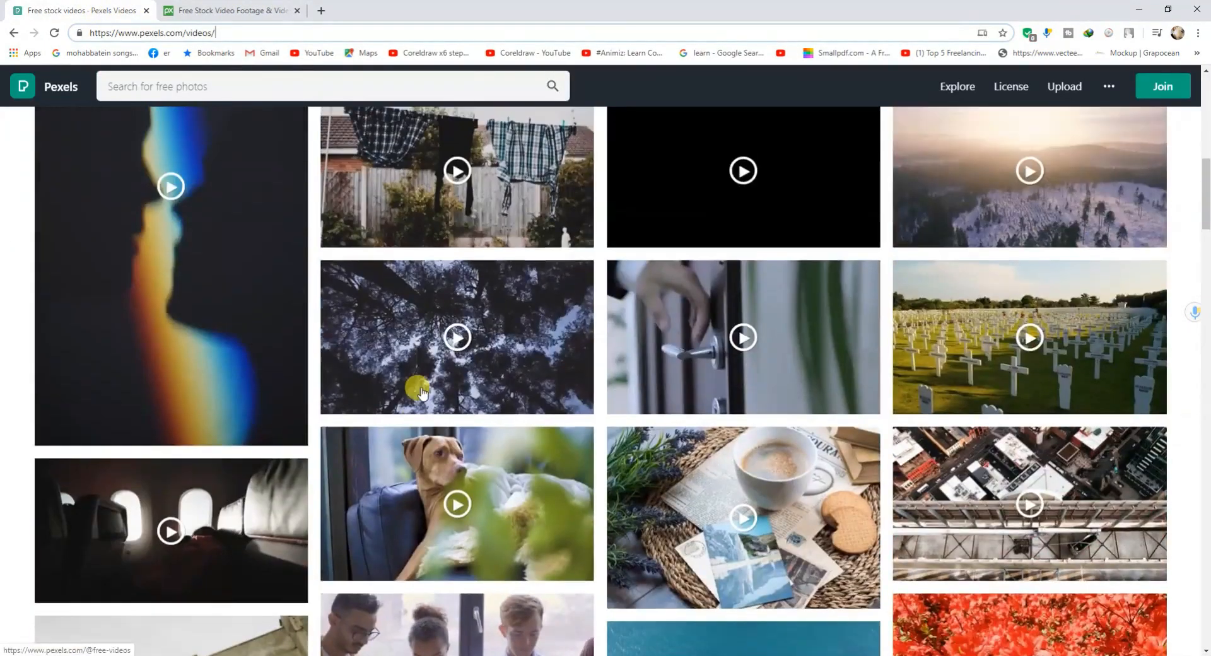
scroll(425, 396, up, 5)
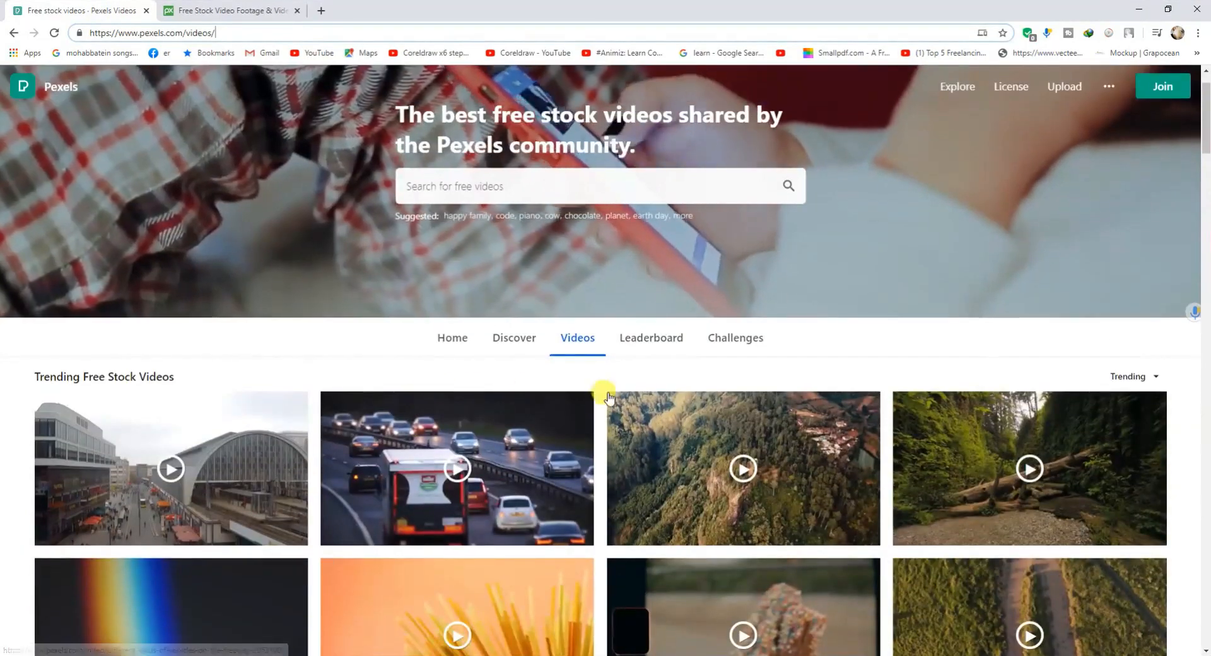
scroll(606, 394, down, 4)
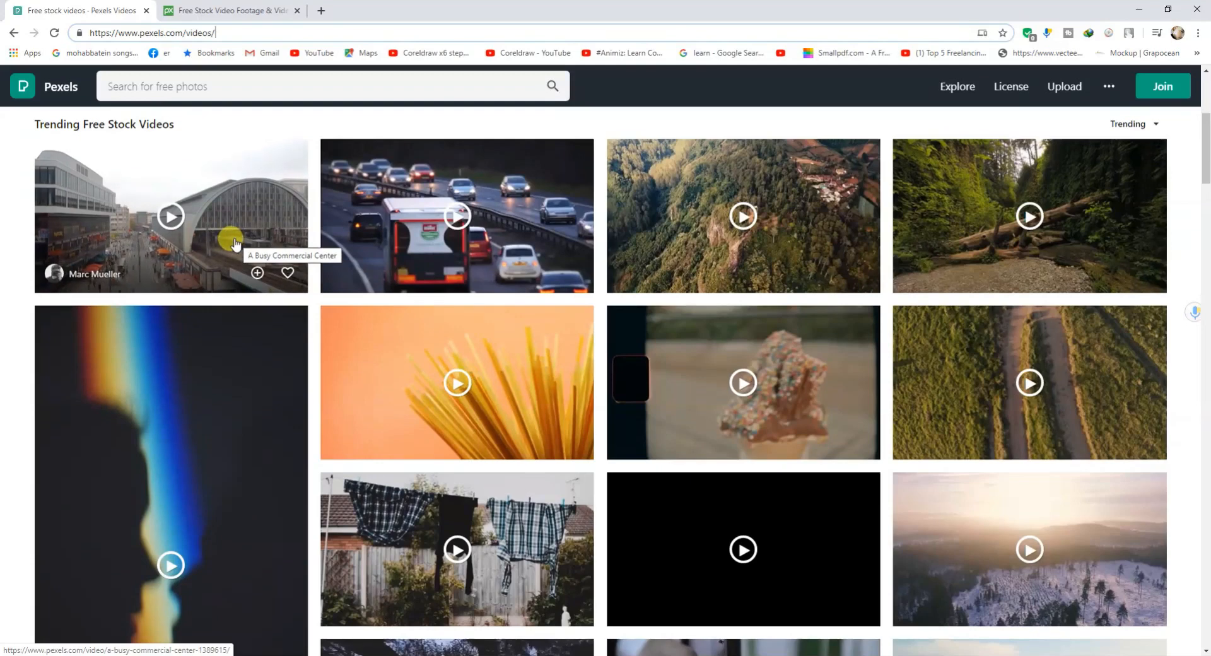
click(234, 242)
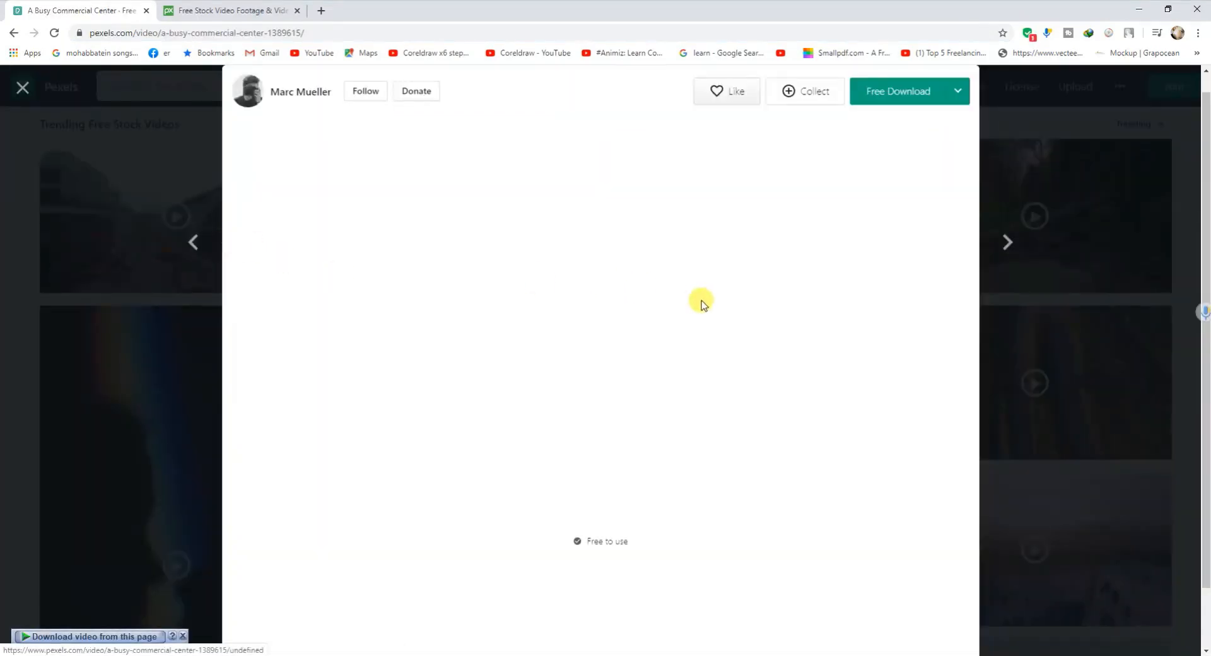
- Show the commercial center clip's information and examine its resolution
scroll(702, 302, down, 6)
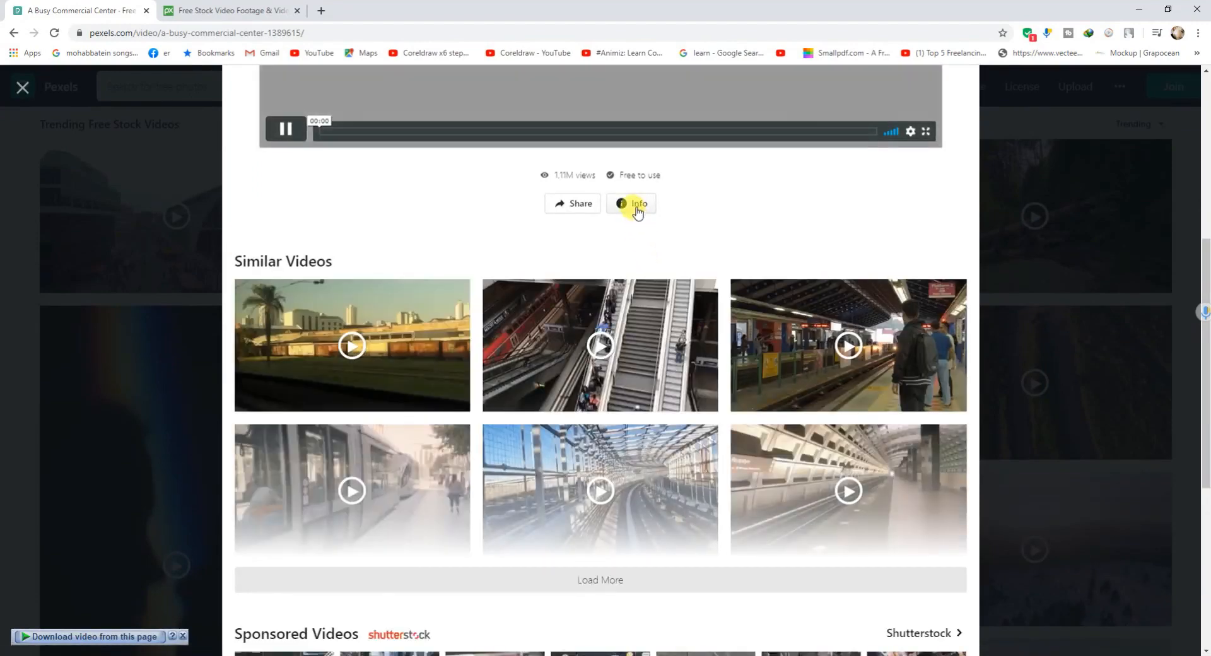
click(637, 206)
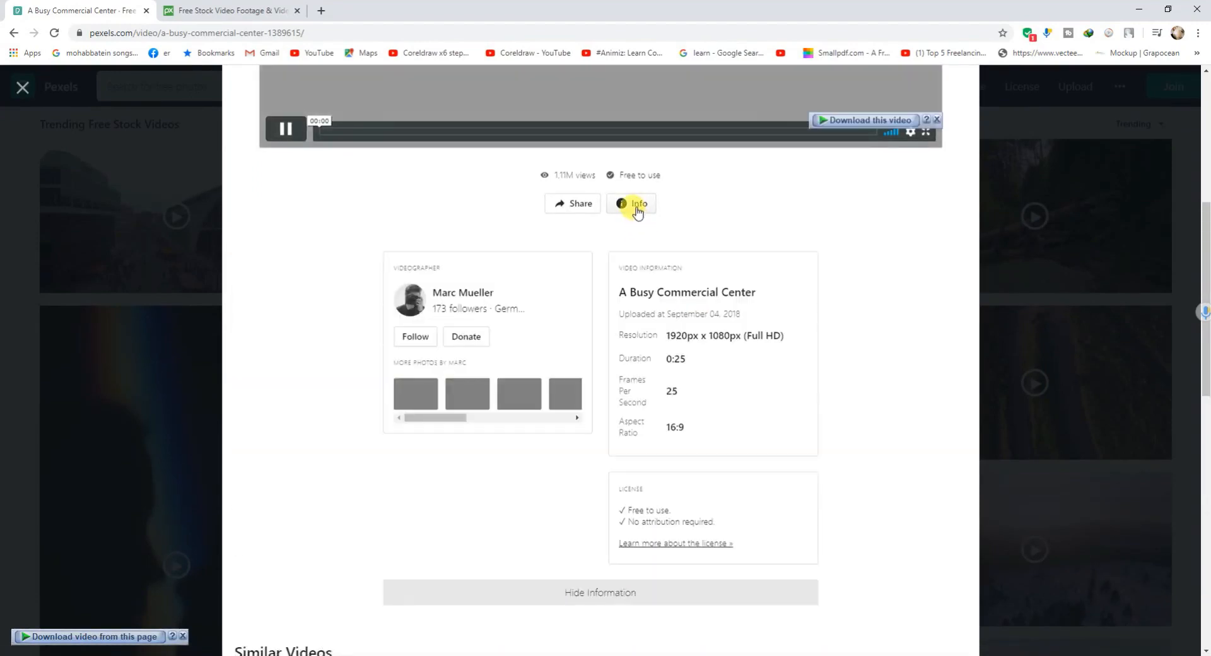
scroll(701, 372, down, 3)
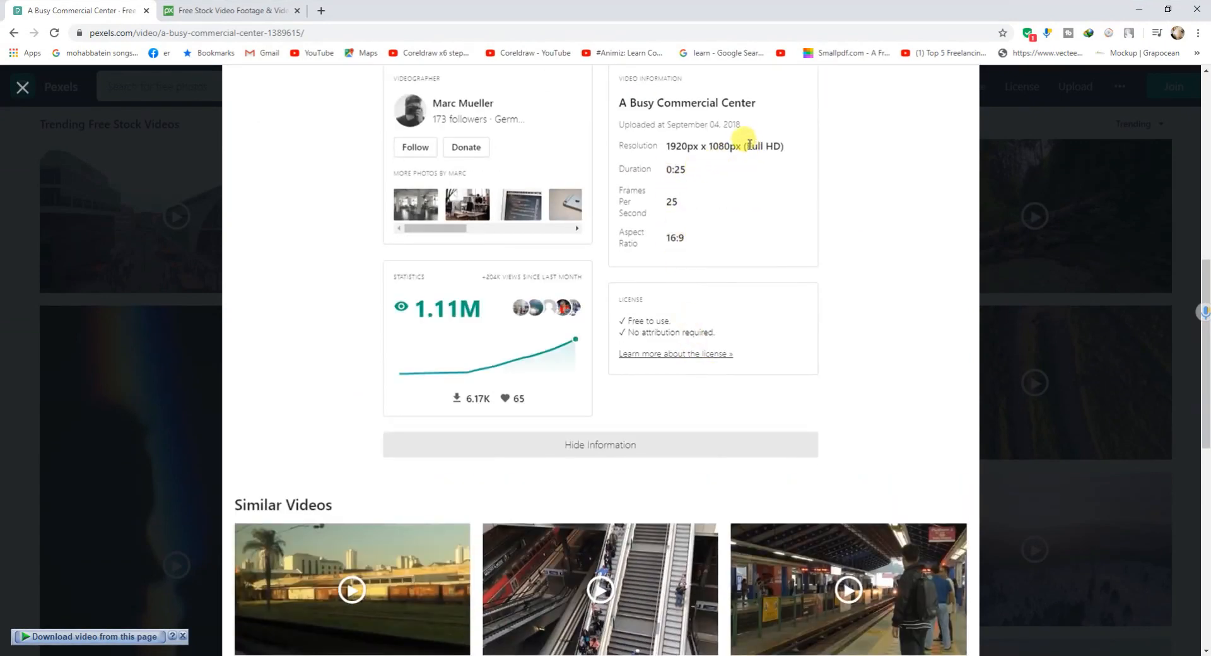
drag(748, 145, 773, 146)
click(770, 185)
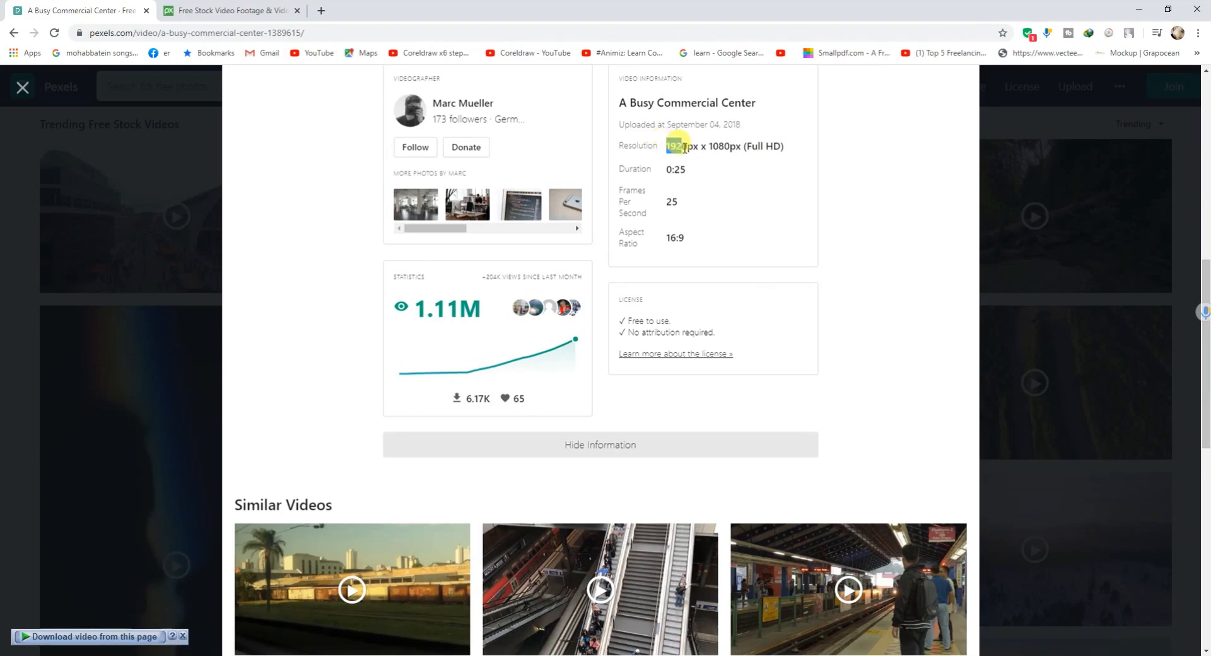
drag(685, 148, 688, 146)
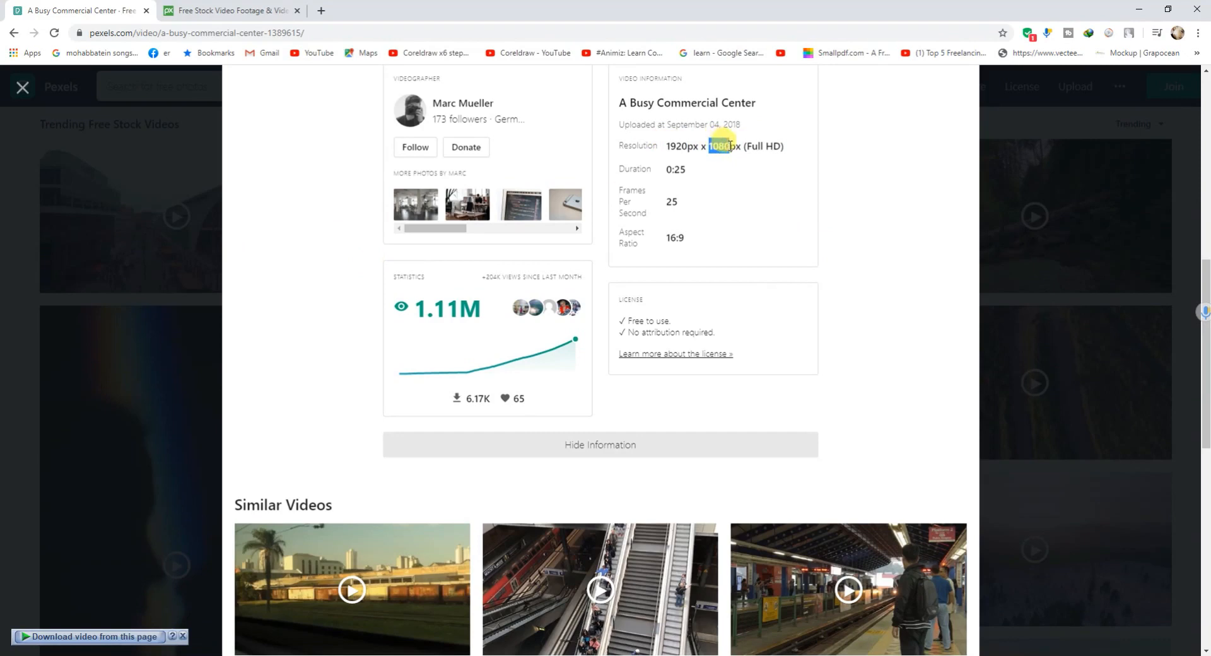
click(687, 178)
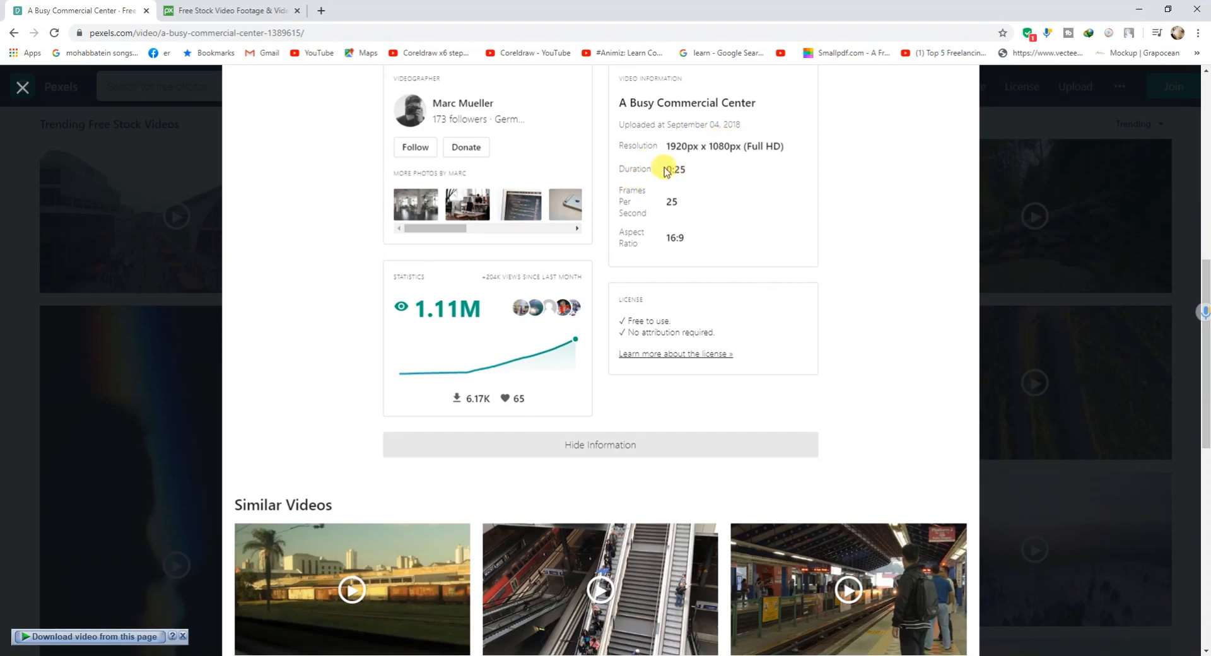
- Examine the clip's duration, frames per second and aspect ratio in the video information
drag(666, 172, 688, 170)
click(707, 173)
drag(713, 205, 649, 200)
drag(673, 239, 692, 244)
click(675, 248)
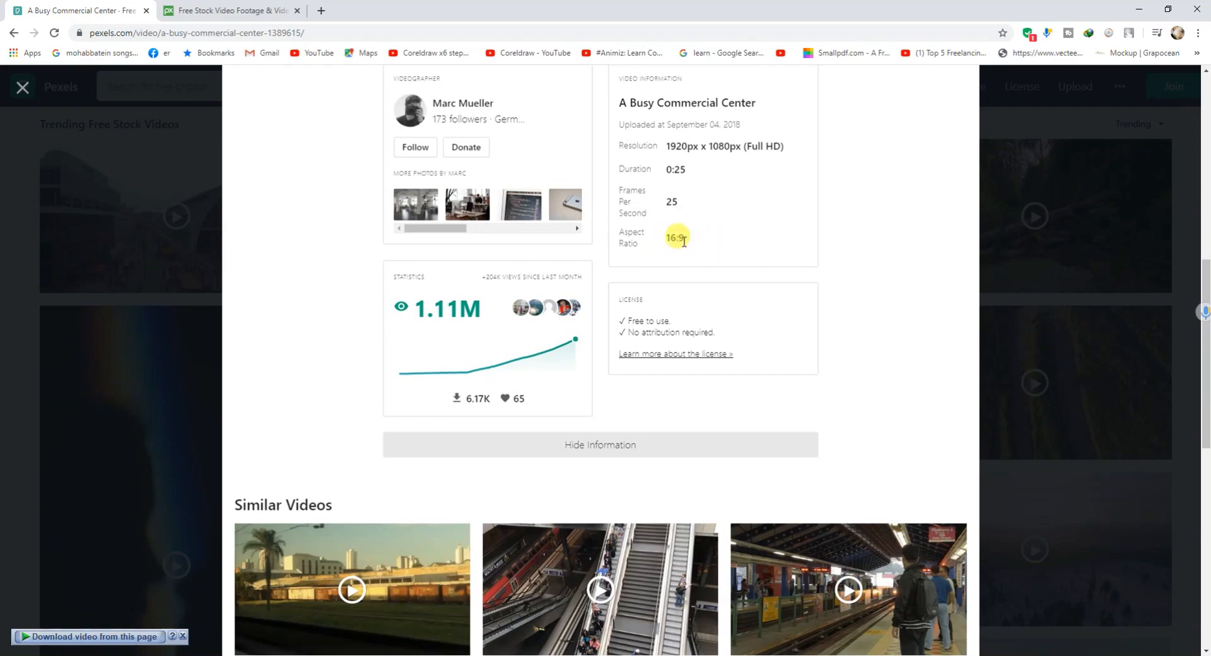
- Close the commercial center clip and open the trending clip of vehicles on the freeway
scroll(684, 246, up, 4)
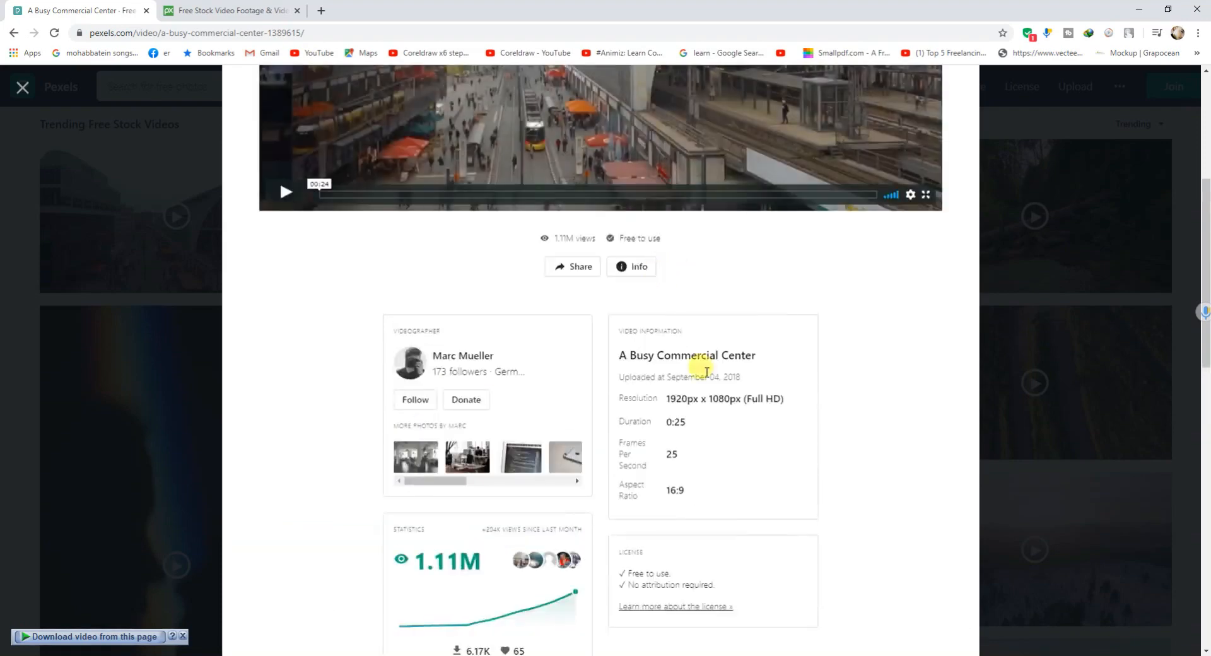
scroll(704, 415, up, 5)
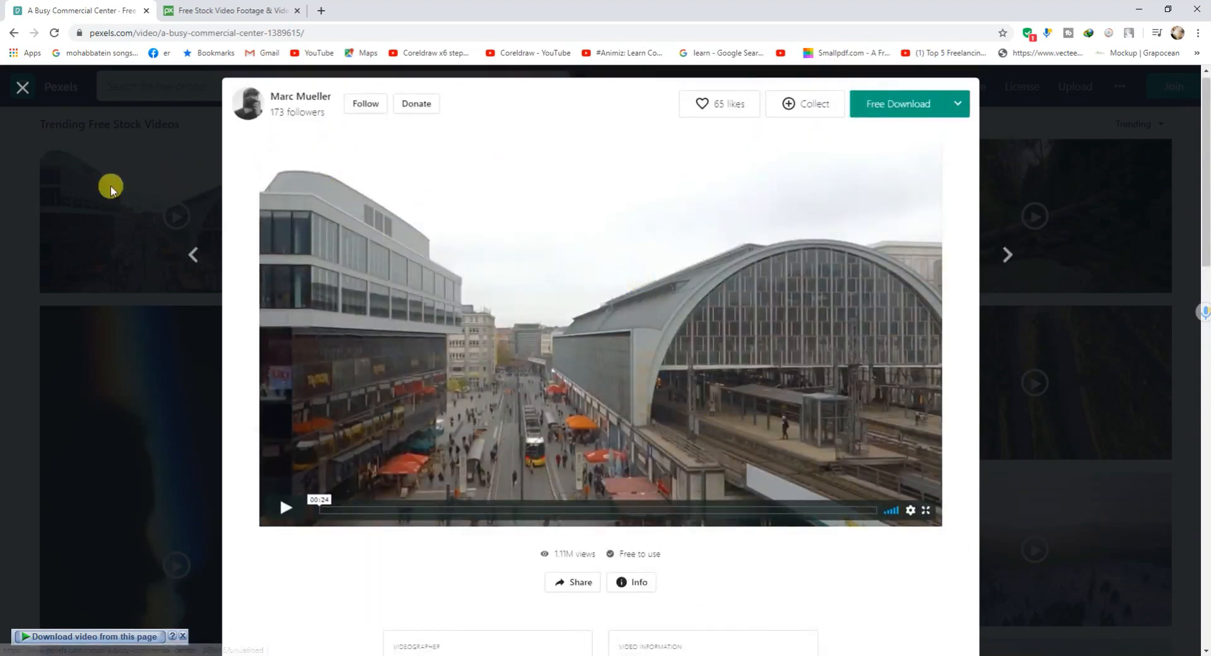
click(19, 89)
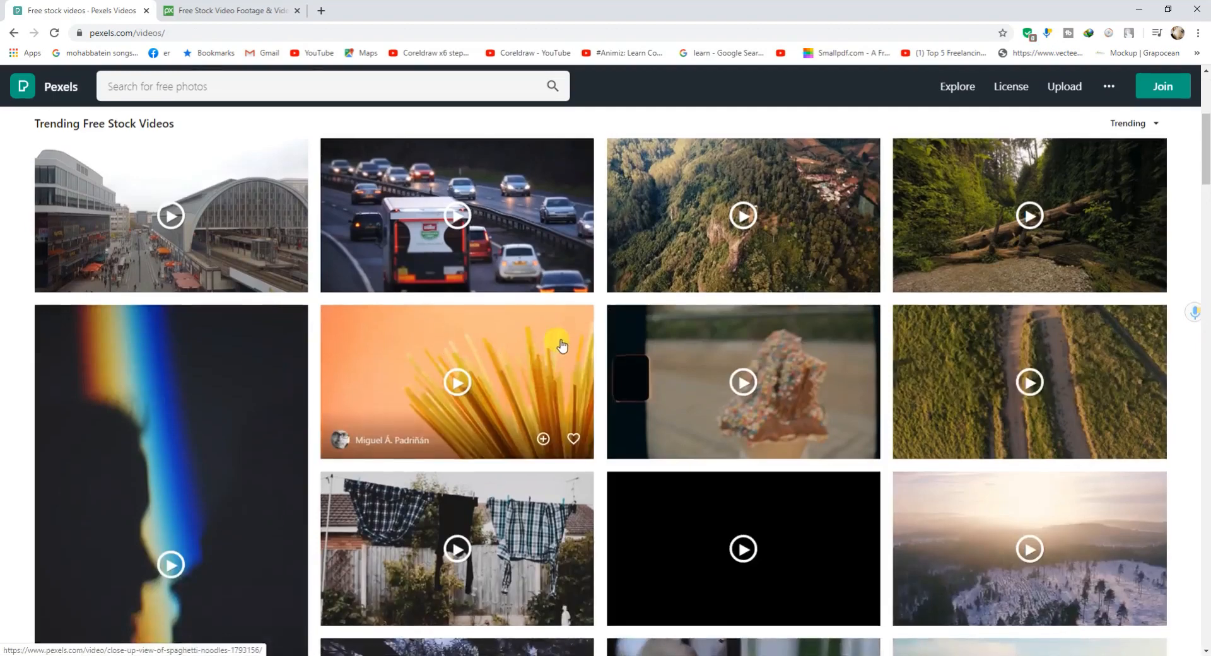
scroll(516, 252, down, 1)
click(528, 196)
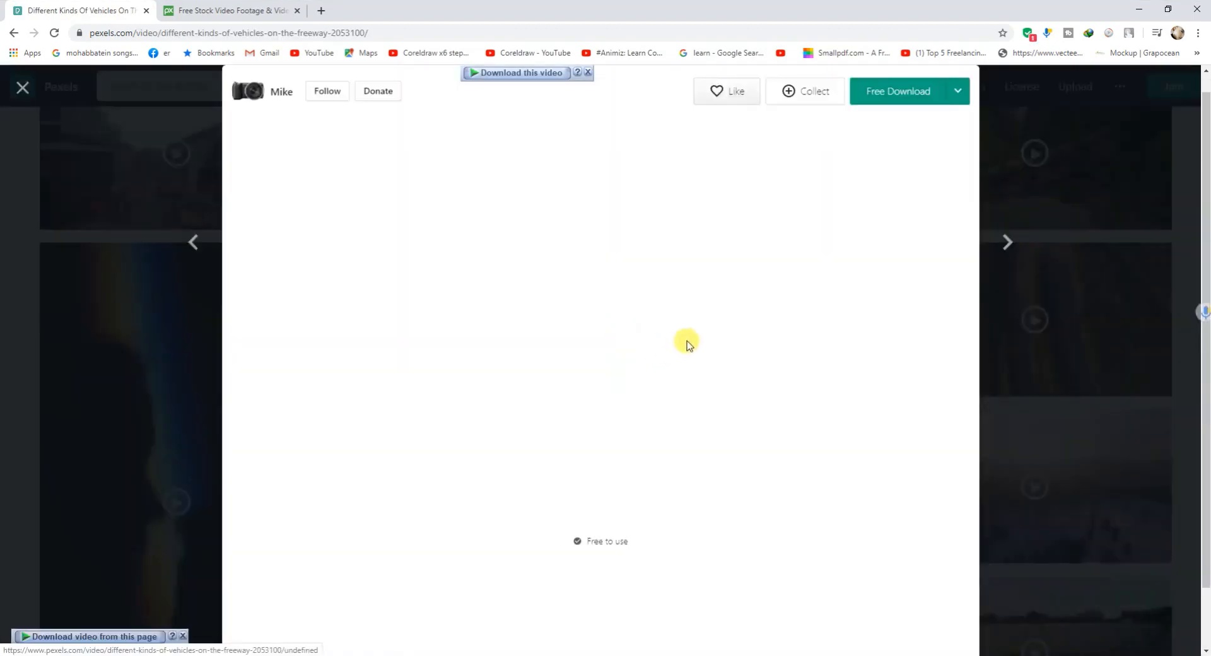
- Show the freeway clip's video information and examine its frames per second and resolution
scroll(689, 343, down, 4)
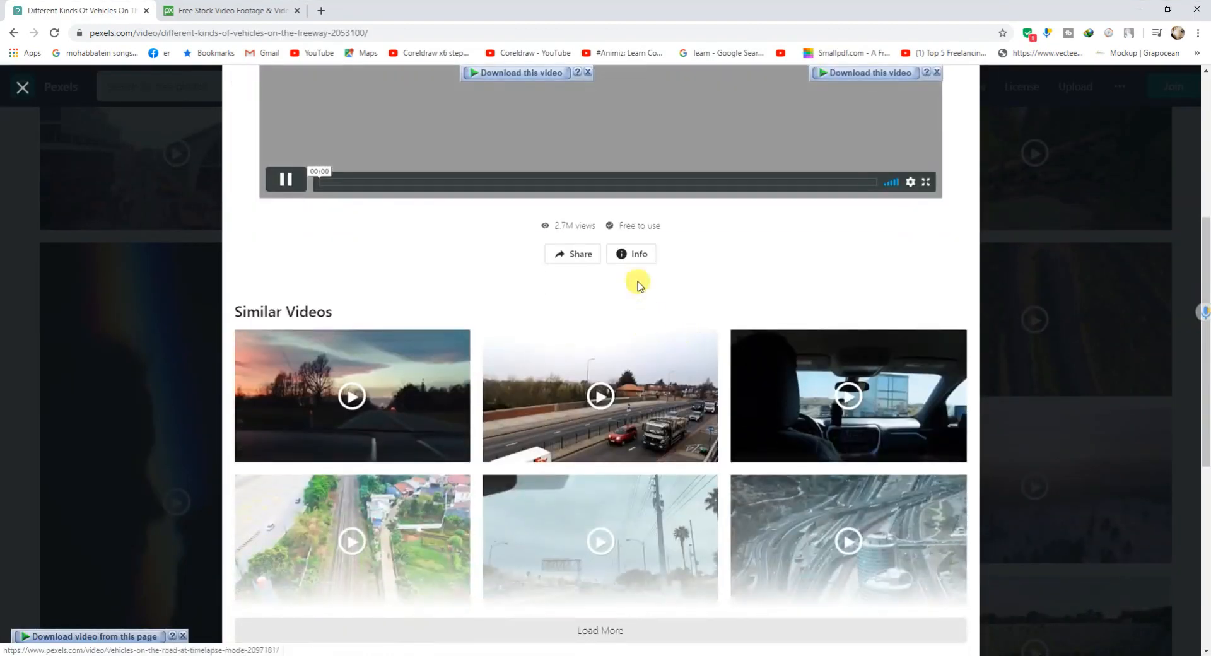
click(640, 254)
scroll(675, 378, down, 2)
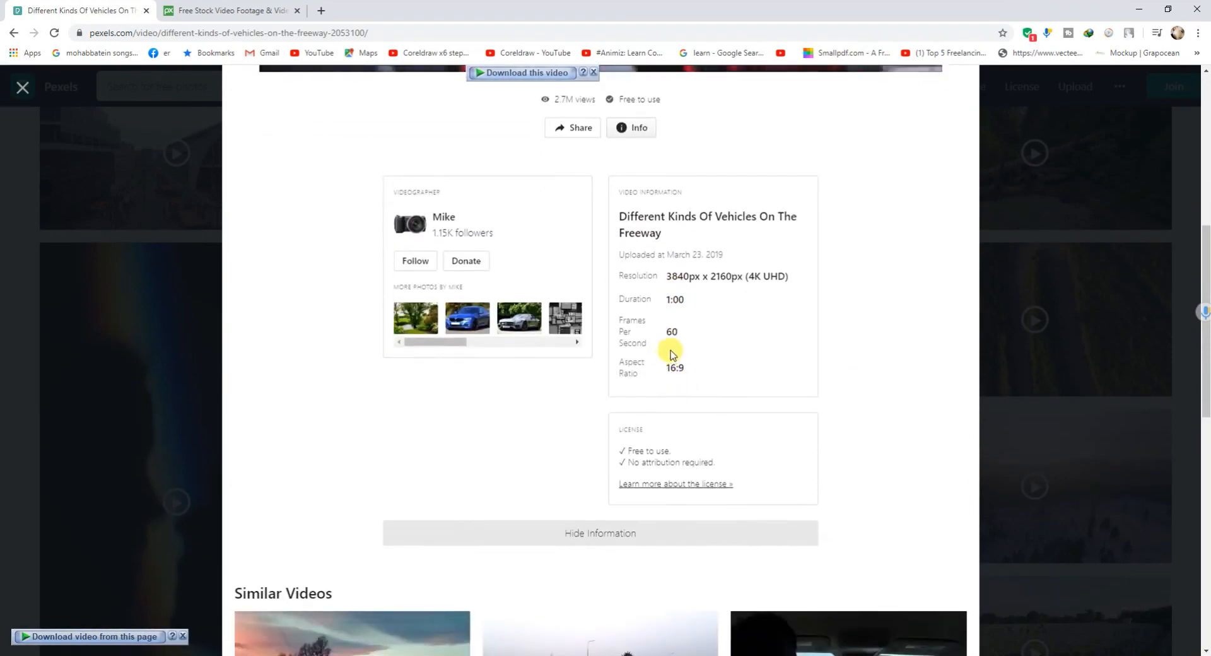
drag(690, 336, 669, 334)
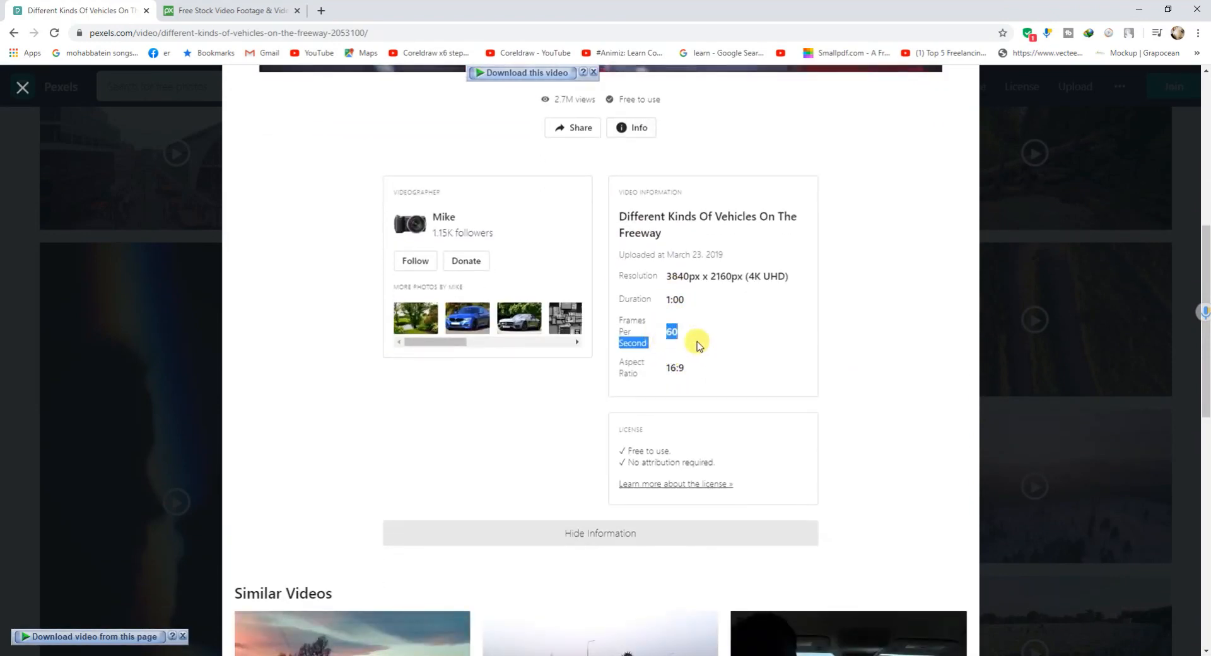
click(700, 338)
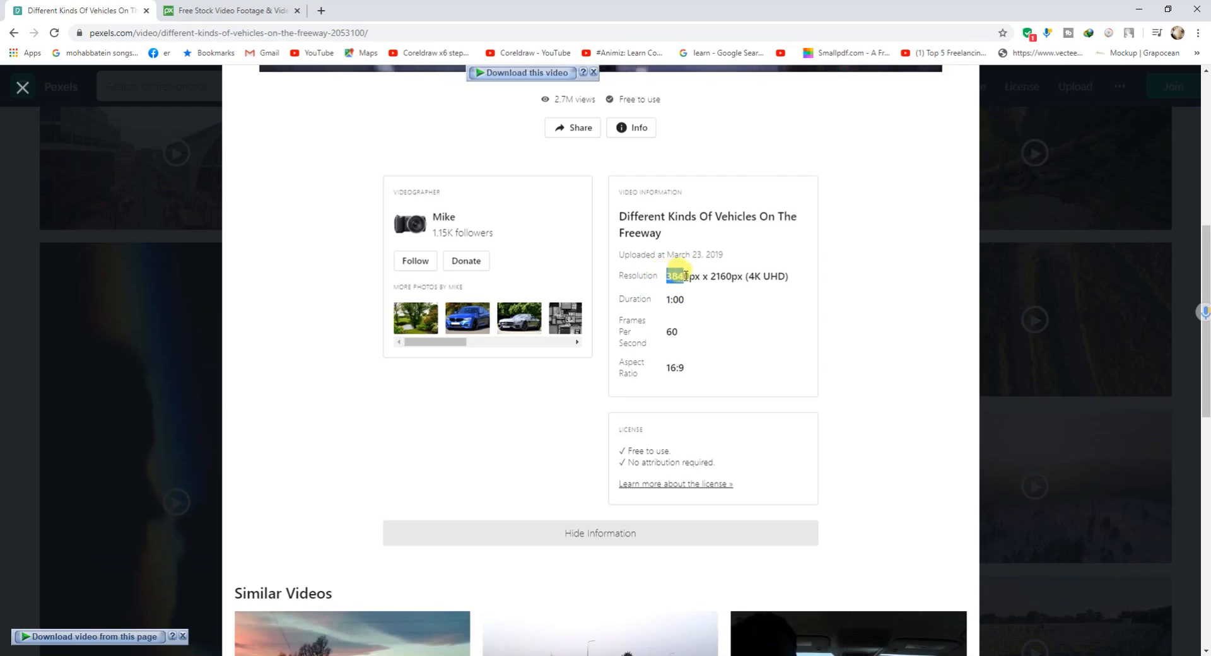
click(658, 271)
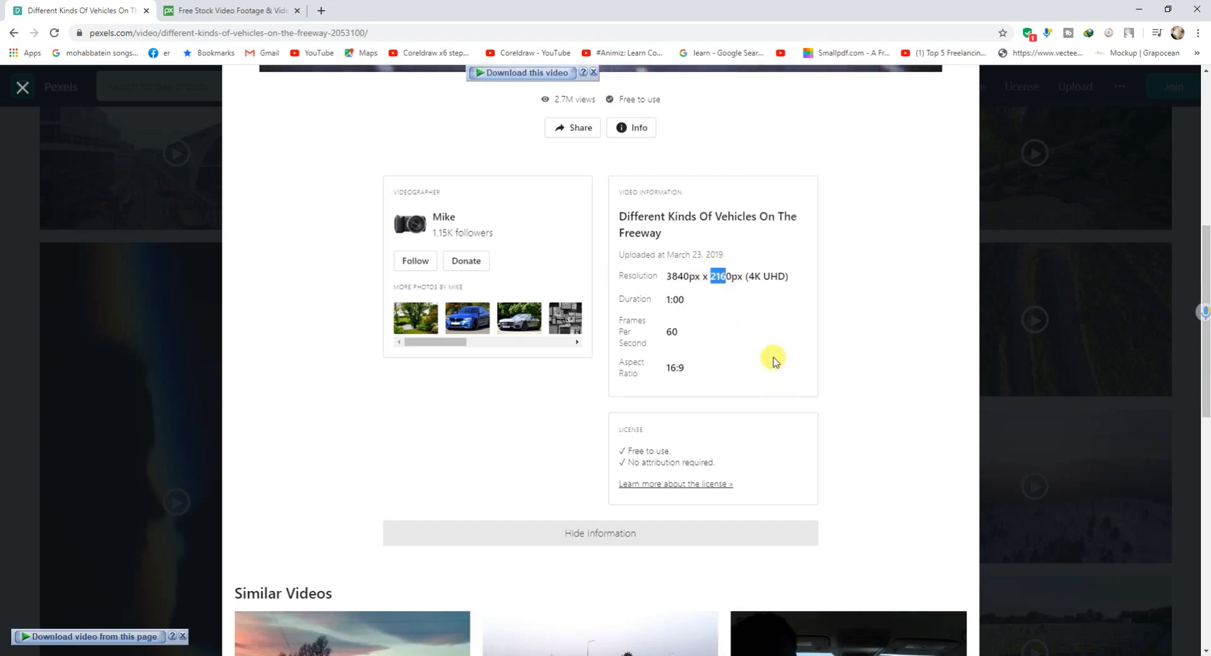
scroll(747, 347, up, 2)
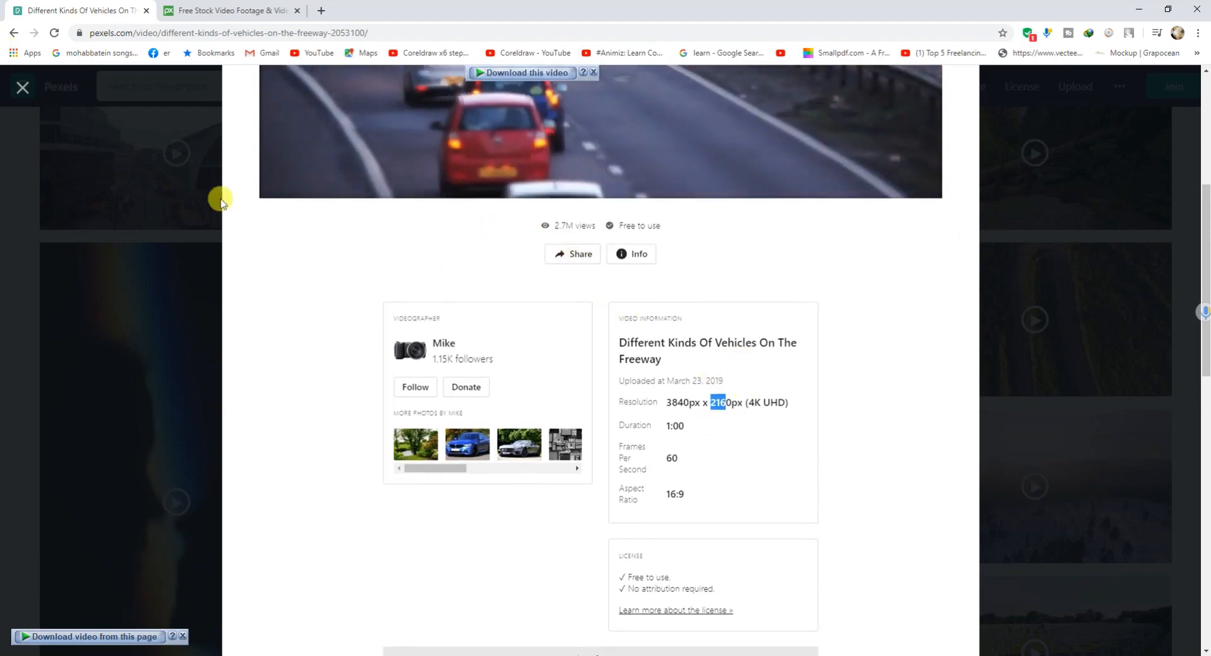
- Close the freeway clip and open the trending clip "Walking In The Middle Of The Forest"
click(22, 89)
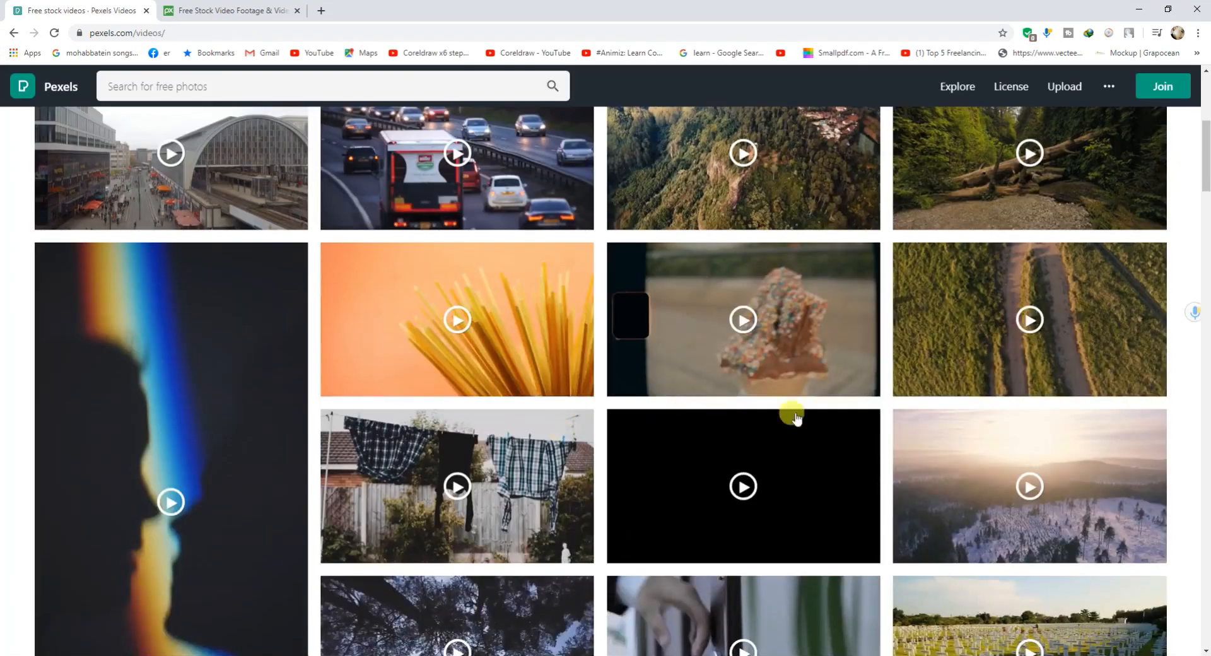
scroll(941, 383, up, 3)
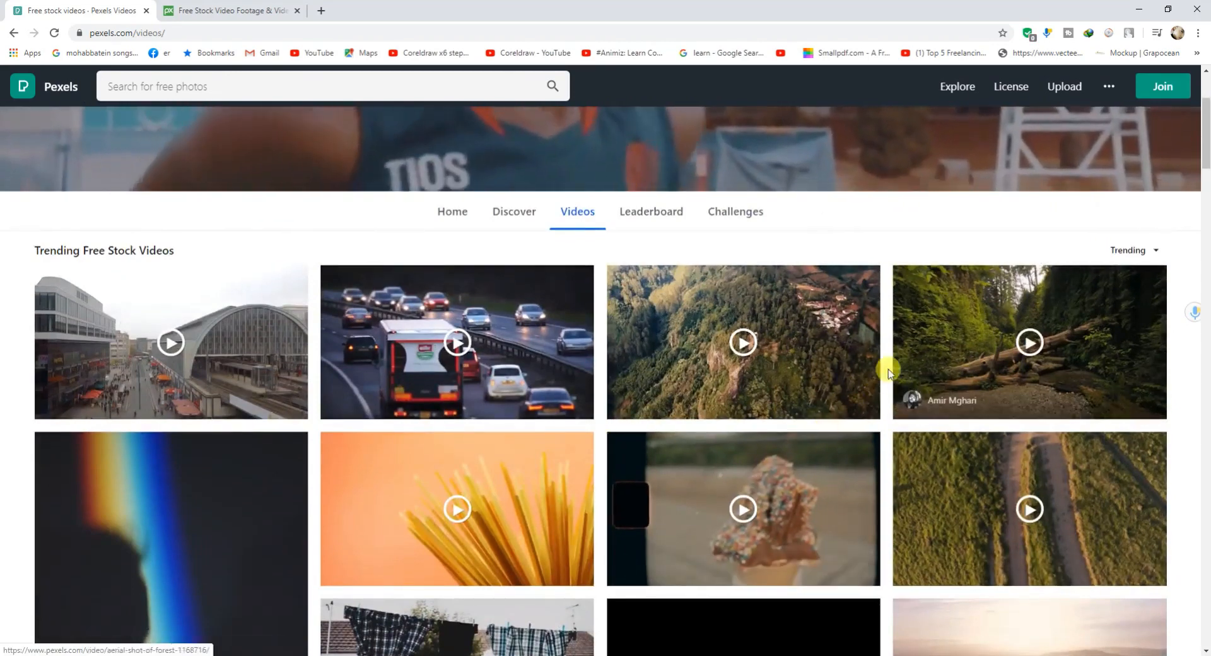
click(921, 382)
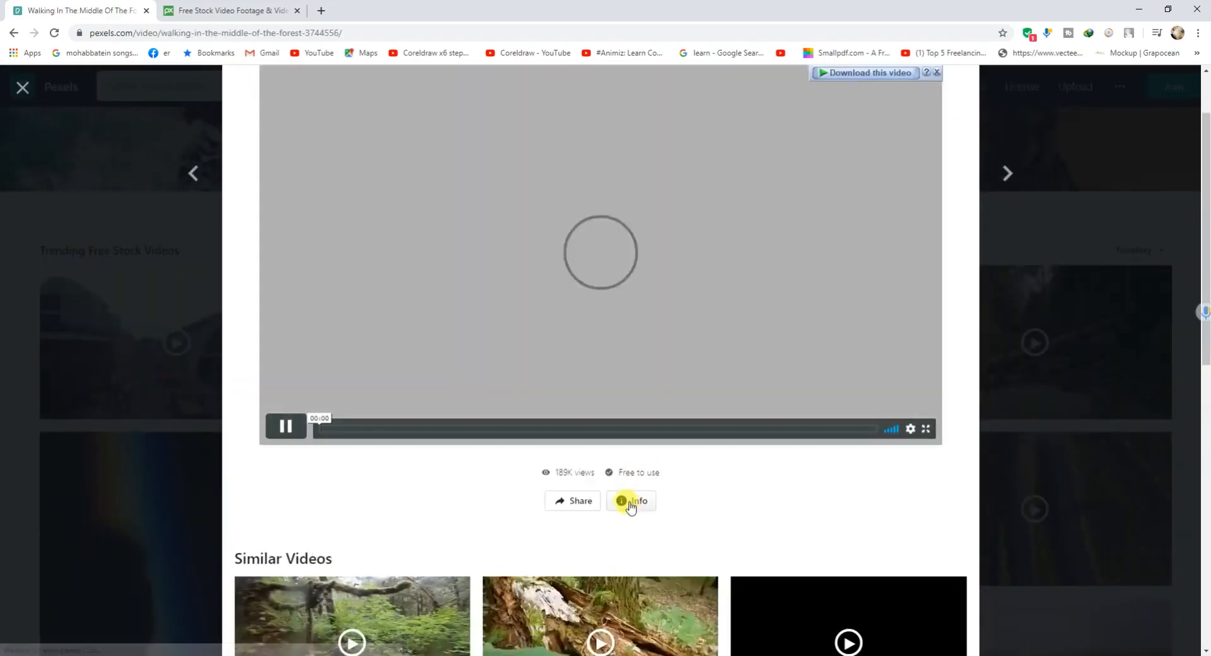
- Show the forest clip's video information and examine its duration, resolution and frames per second
click(629, 502)
scroll(661, 467, down, 1)
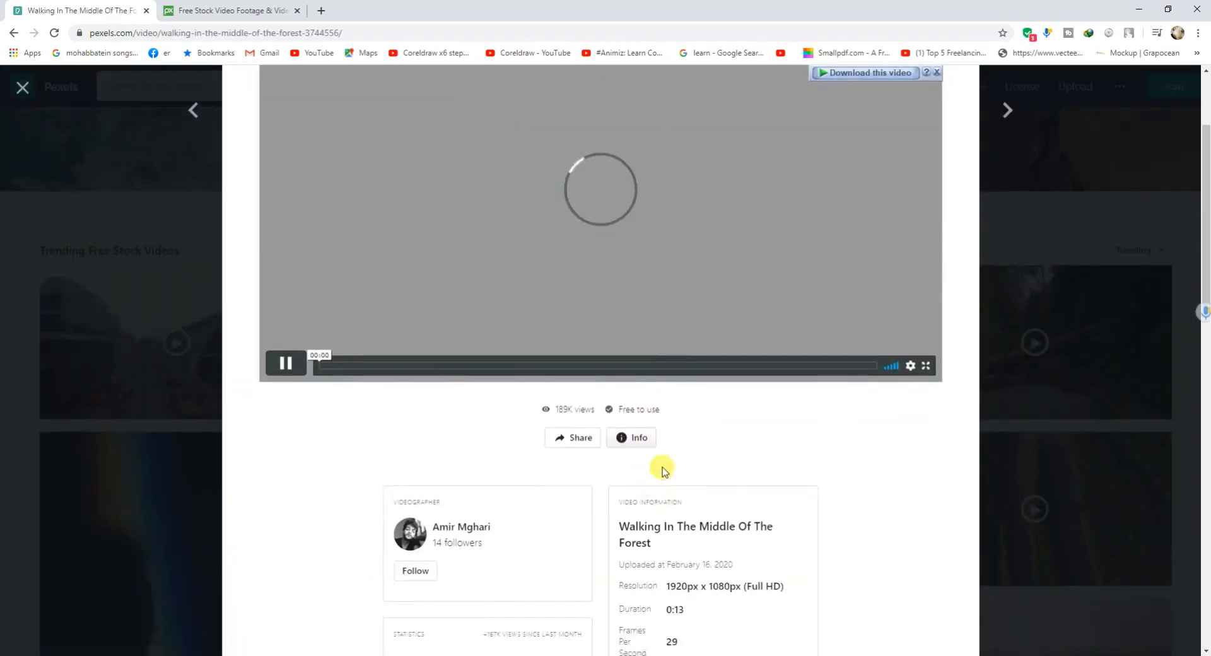
scroll(662, 470, down, 5)
scroll(680, 435, up, 1)
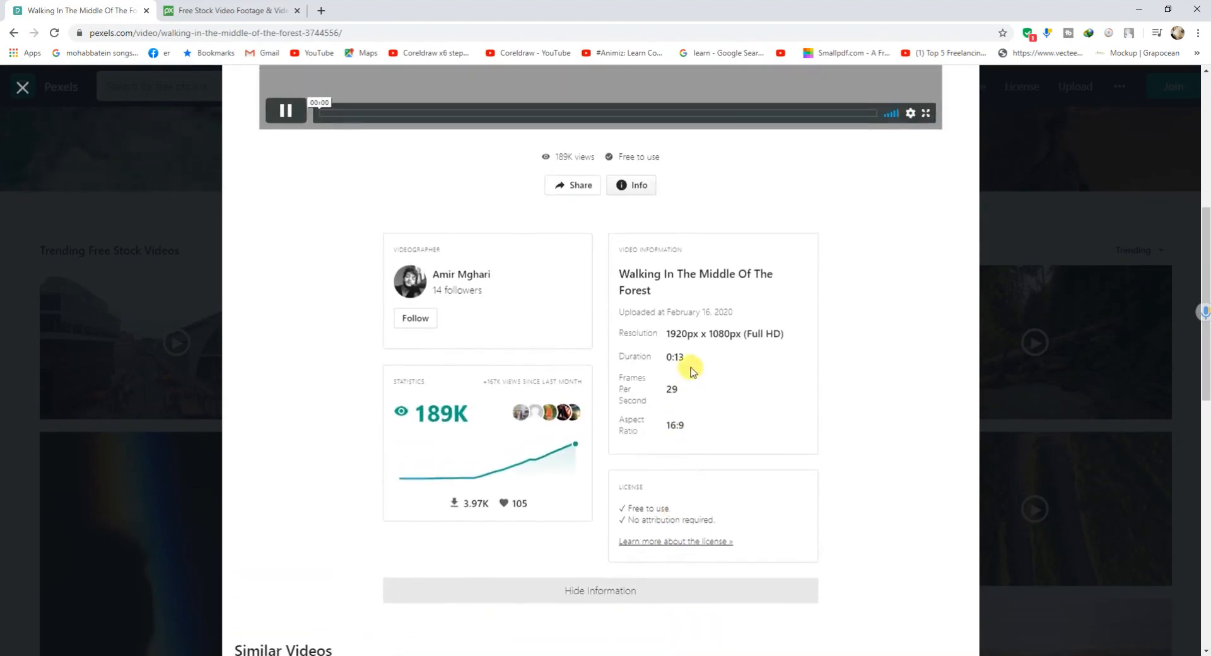
drag(666, 358, 680, 357)
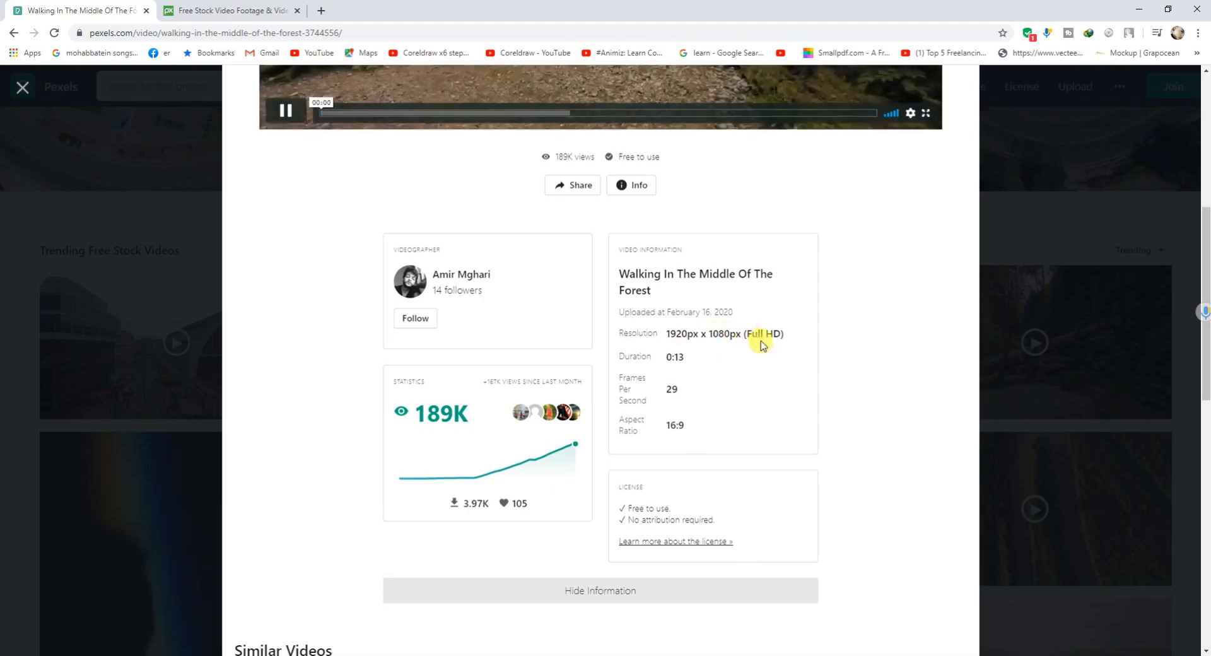
drag(665, 333, 738, 333)
drag(732, 386, 659, 389)
click(737, 389)
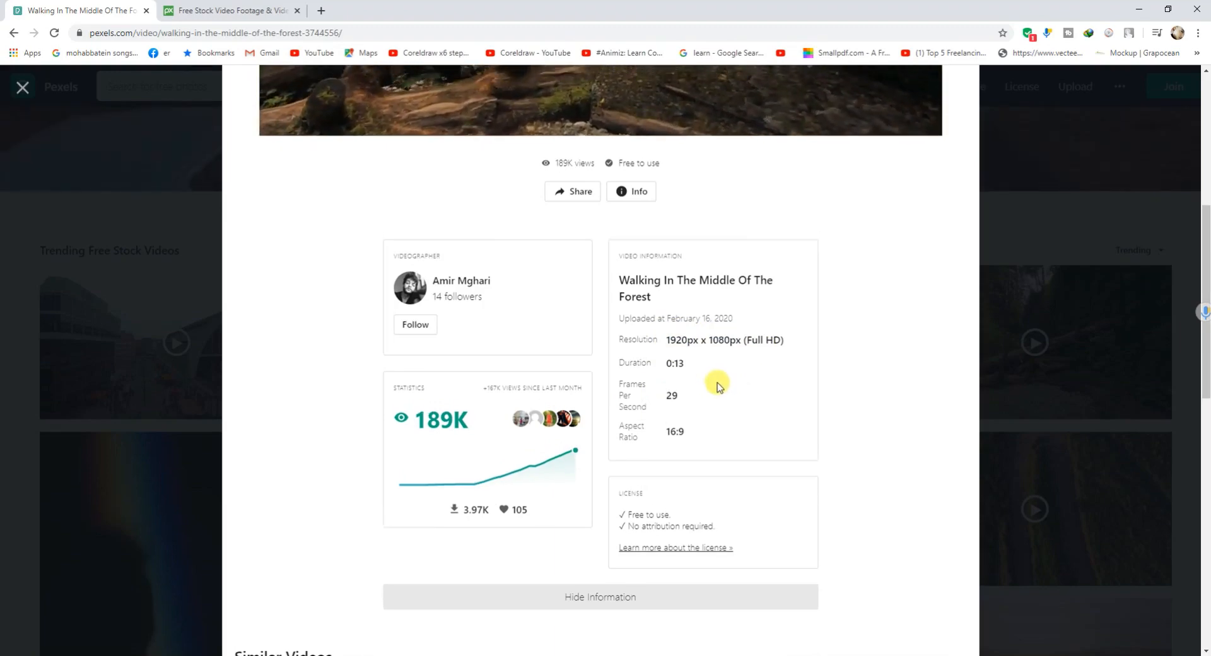
- Close the forest clip and open the clip "Person Opening And Closing The Door" from the trending videos
scroll(717, 382, up, 1)
scroll(711, 384, up, 4)
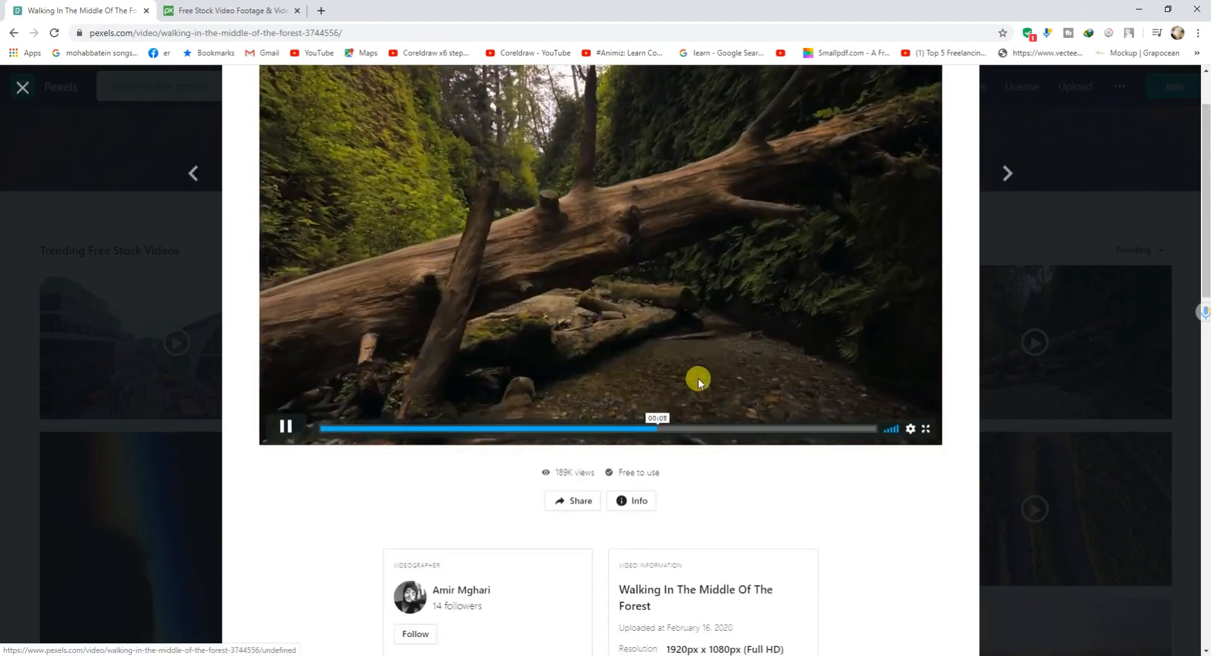
scroll(690, 378, down, 1)
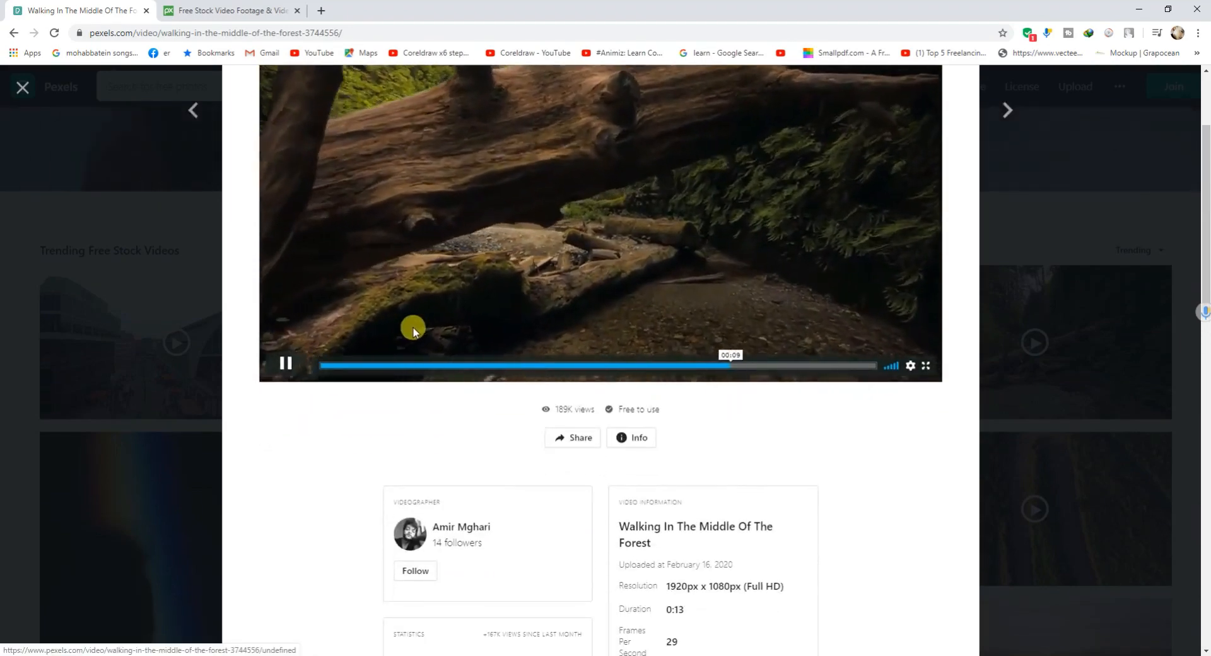
scroll(414, 327, up, 1)
scroll(414, 327, up, 1)
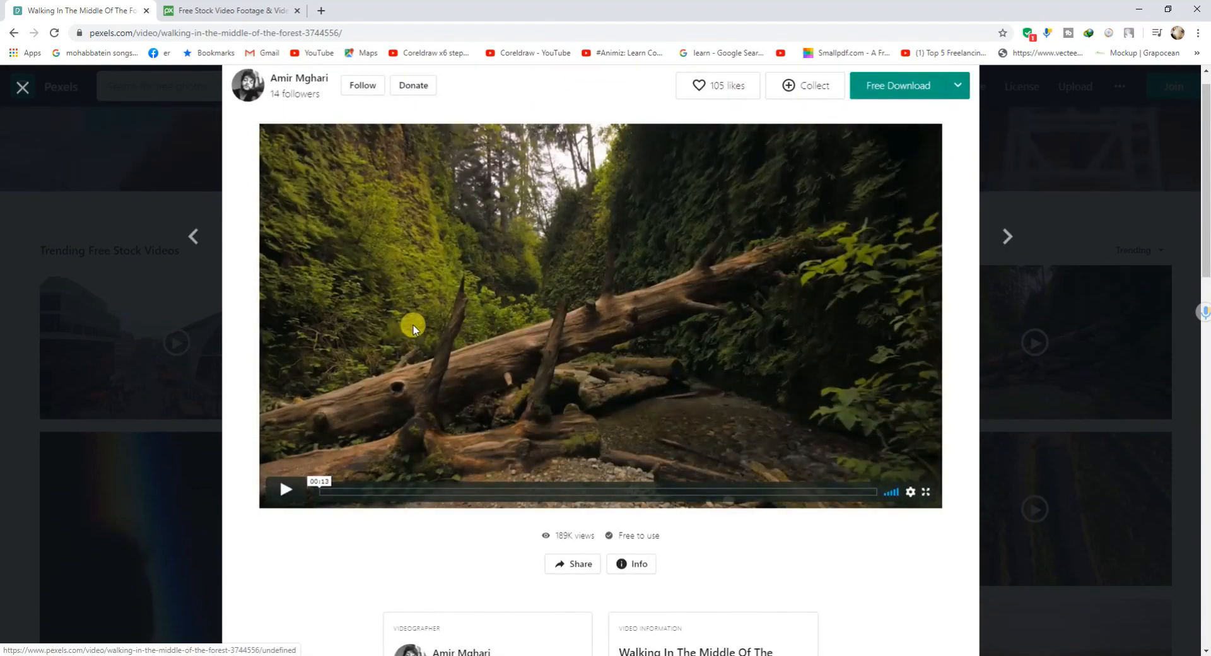
click(23, 87)
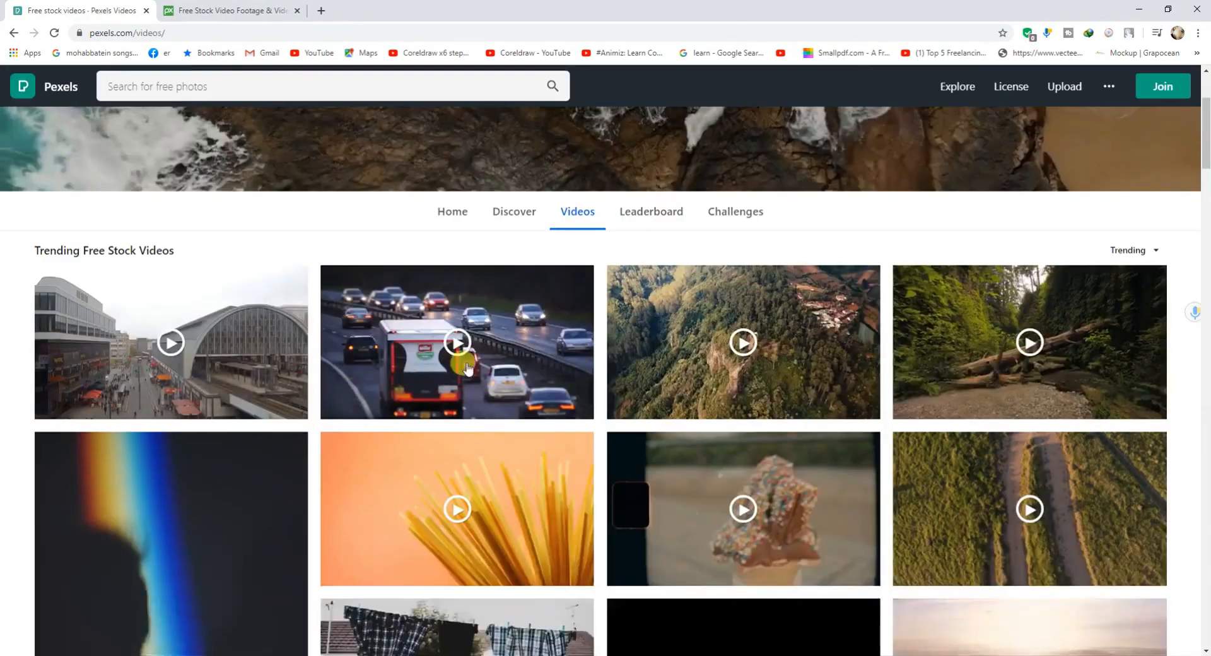
scroll(473, 353, down, 1)
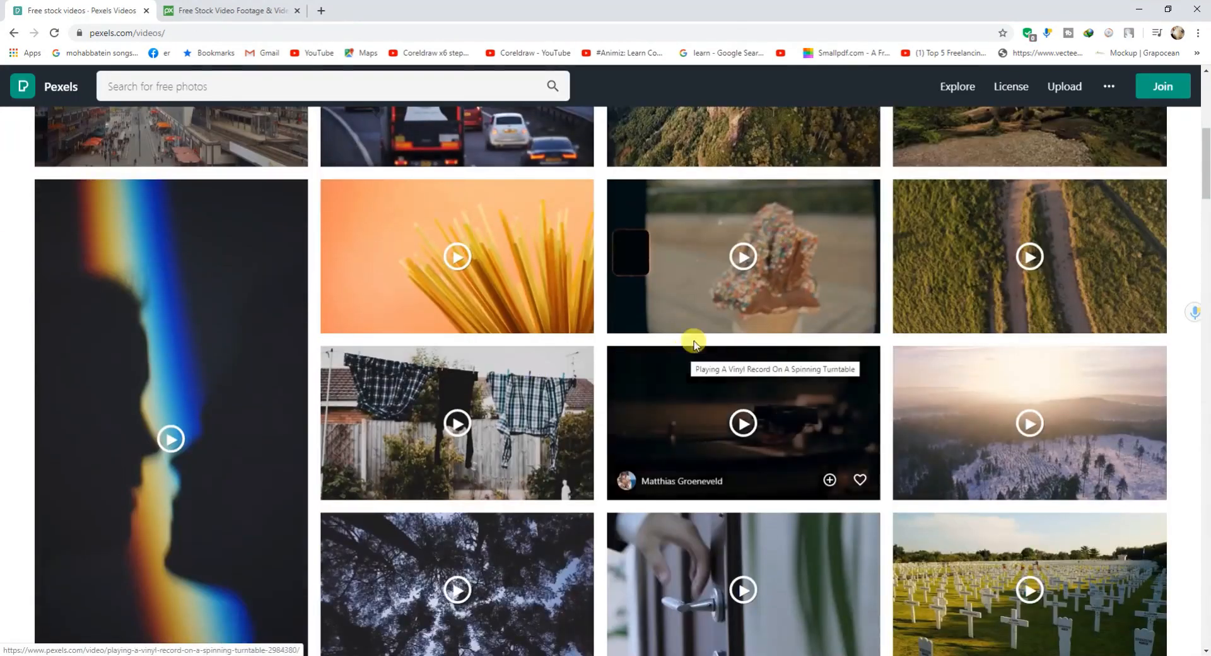
scroll(545, 309, down, 2)
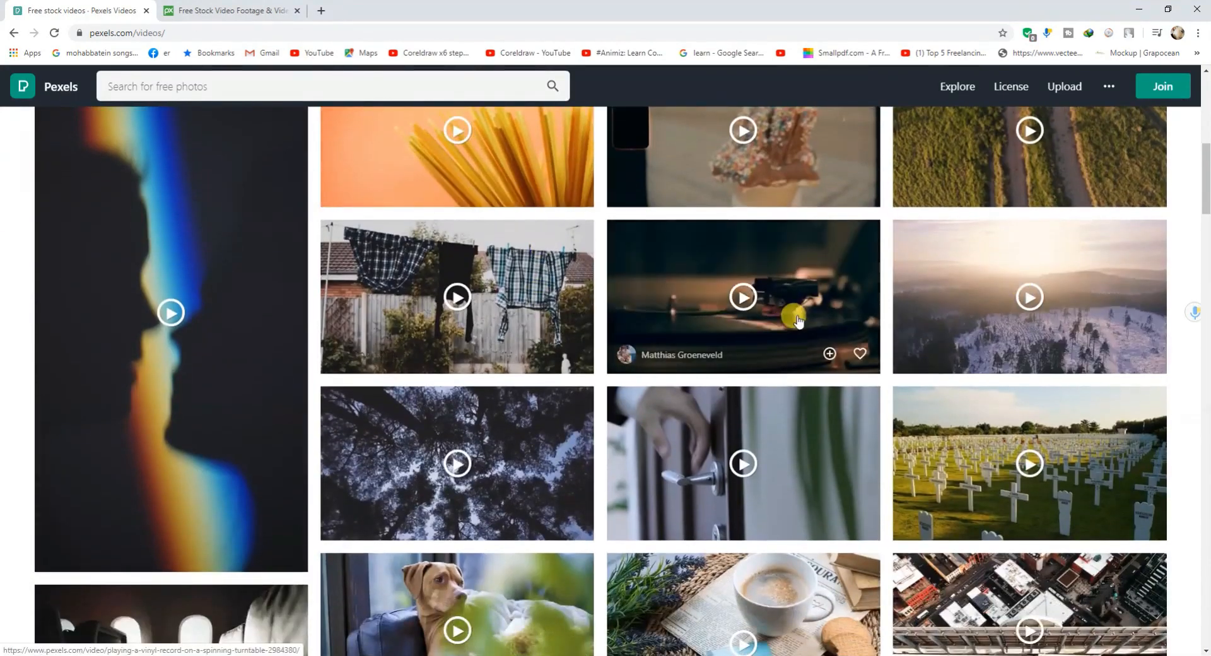
scroll(782, 332, down, 3)
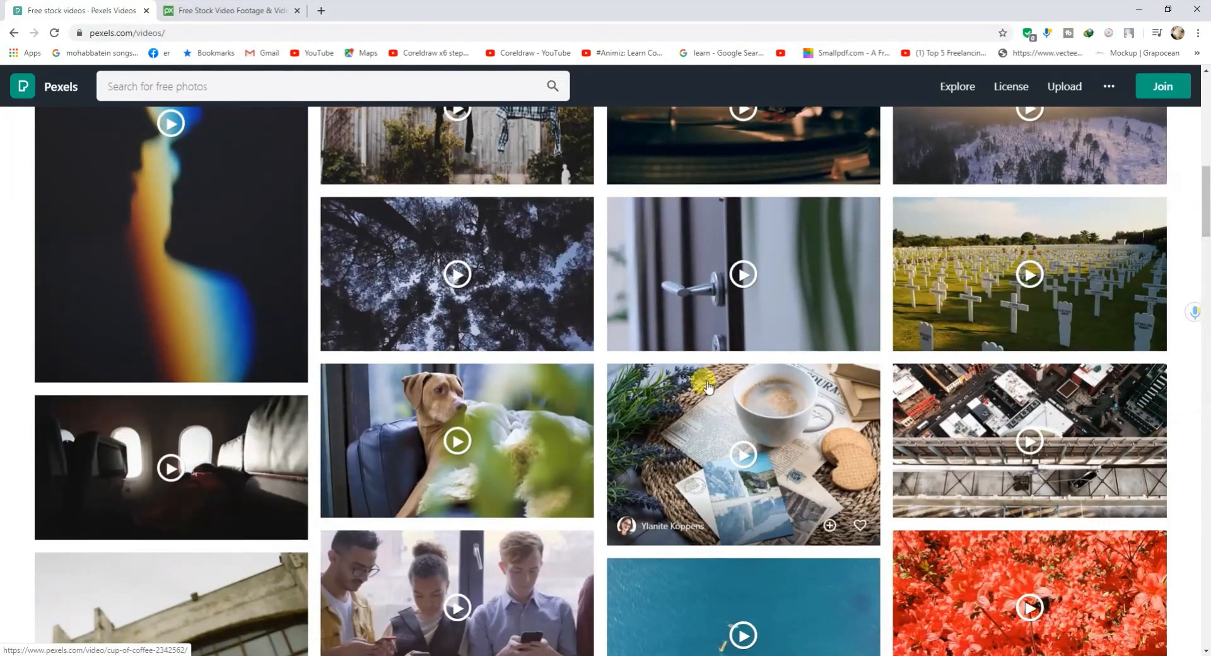
click(694, 315)
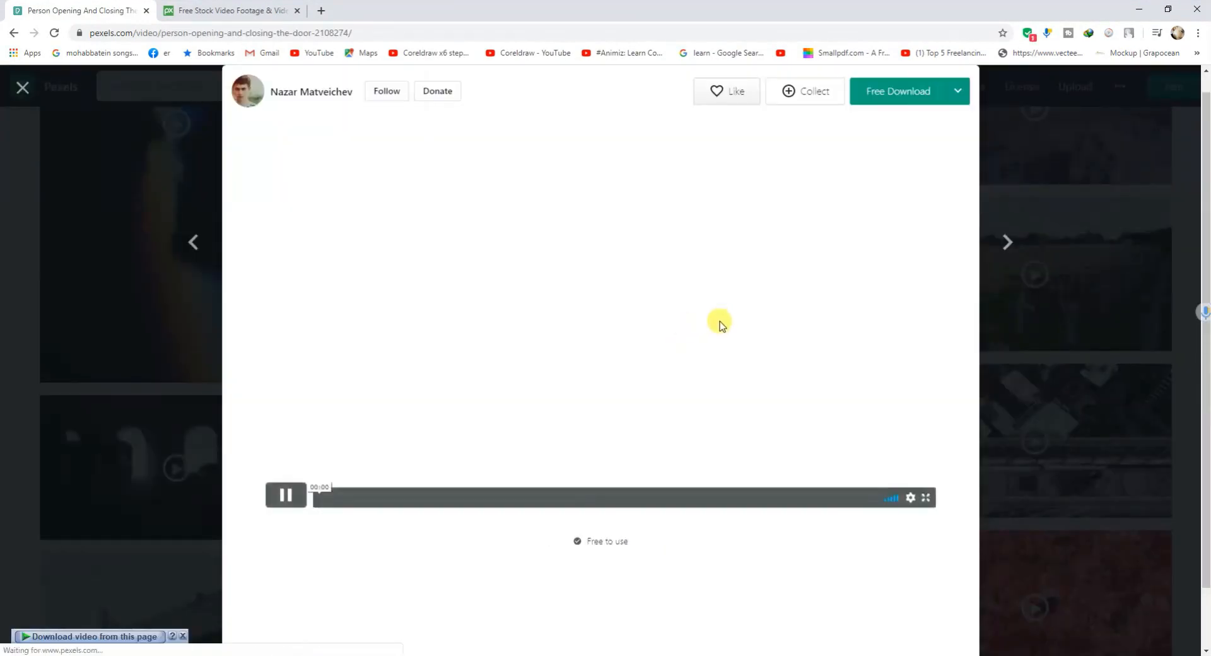
- Show the door clip's video information and examine its resolution, duration and frames per second
scroll(694, 370, down, 1)
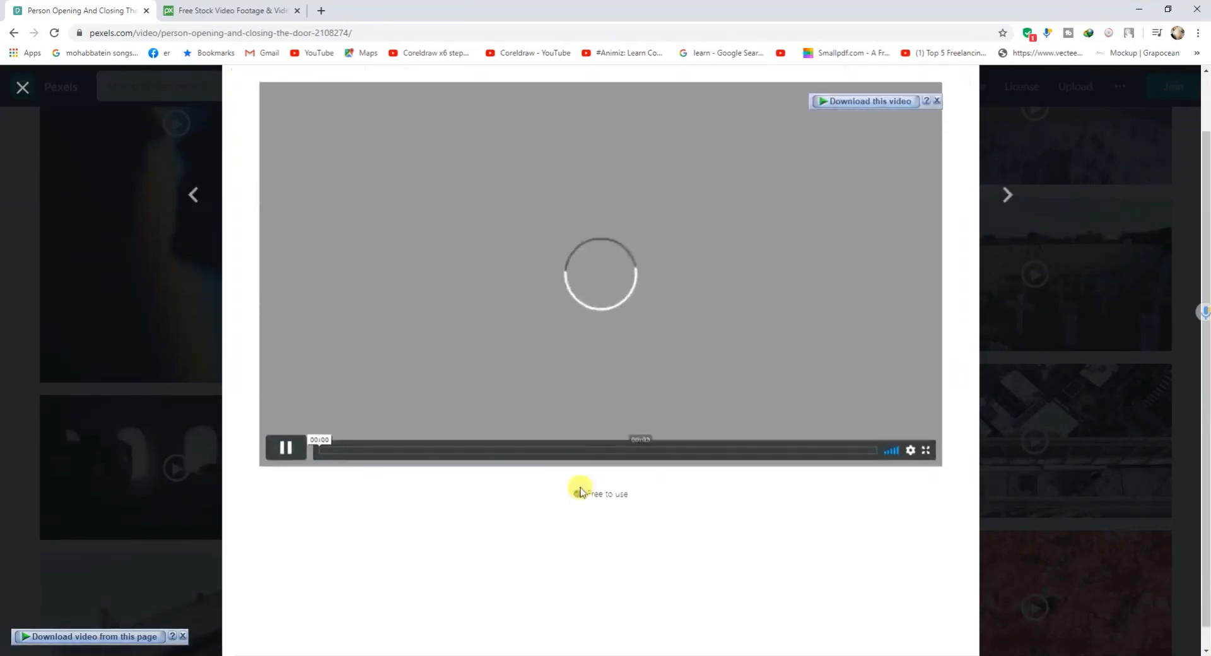
drag(587, 474, 627, 494)
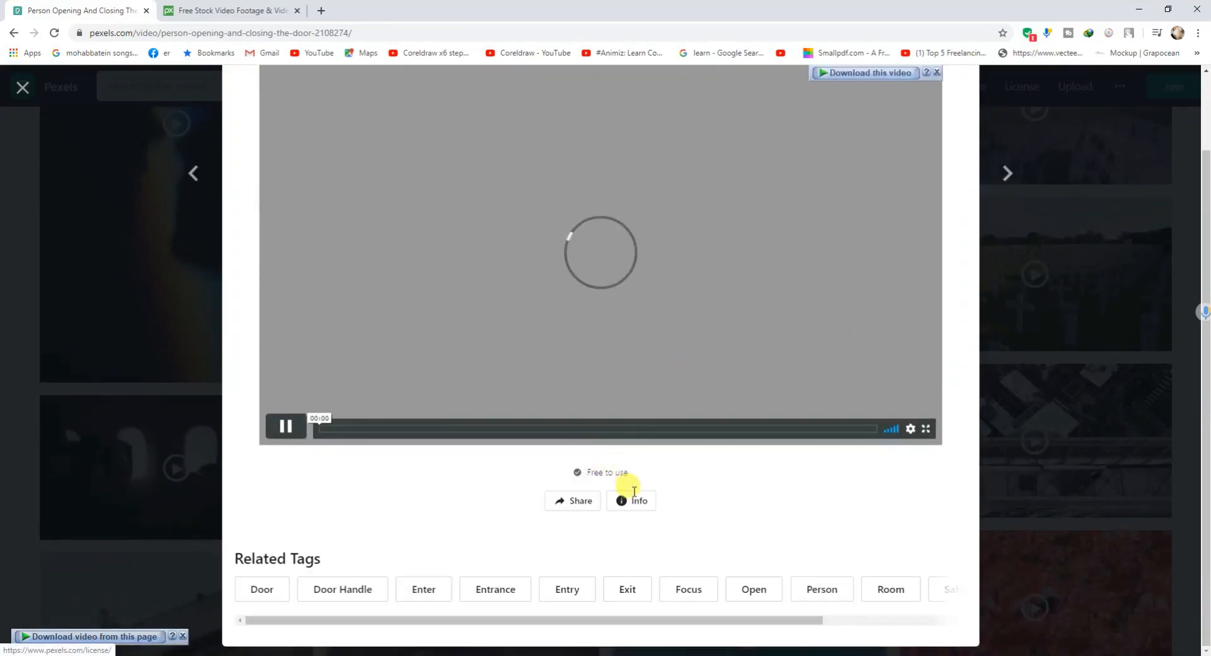
click(627, 511)
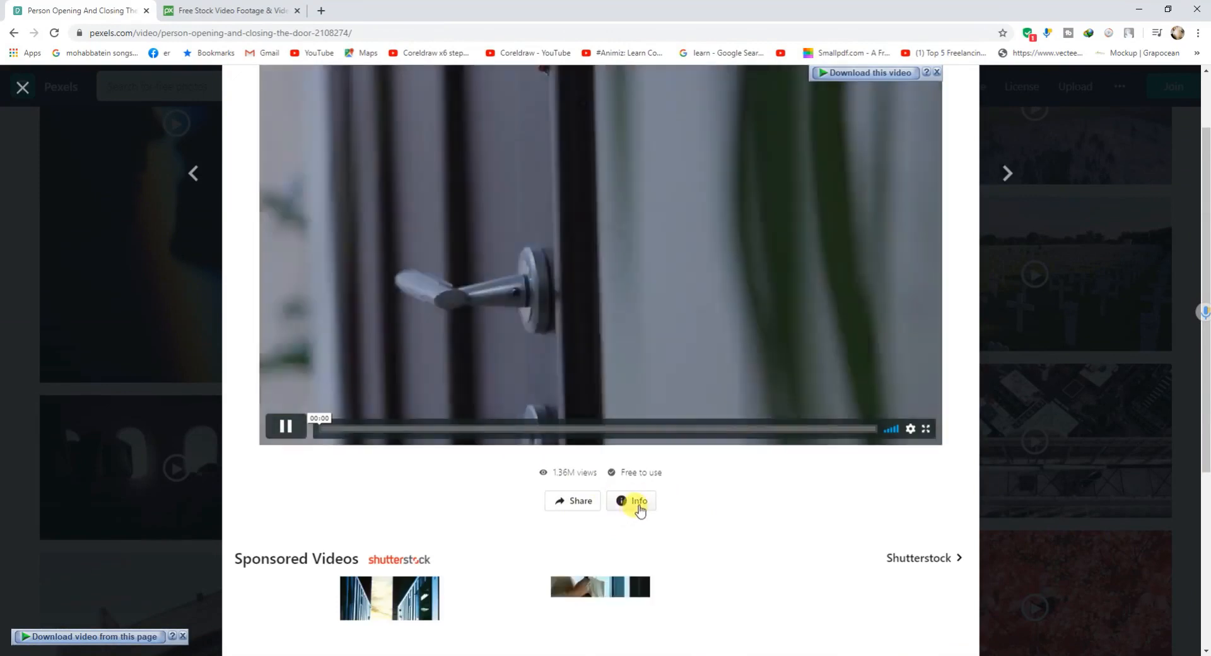
scroll(636, 464, down, 5)
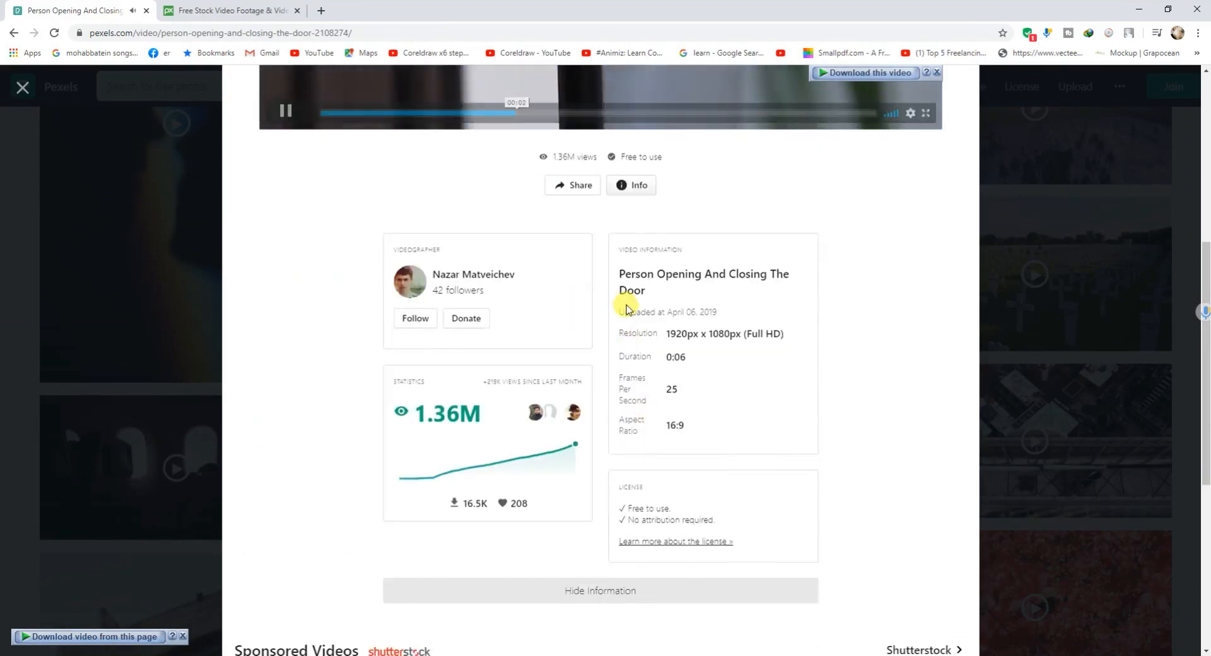
drag(665, 340, 744, 336)
double_click(763, 333)
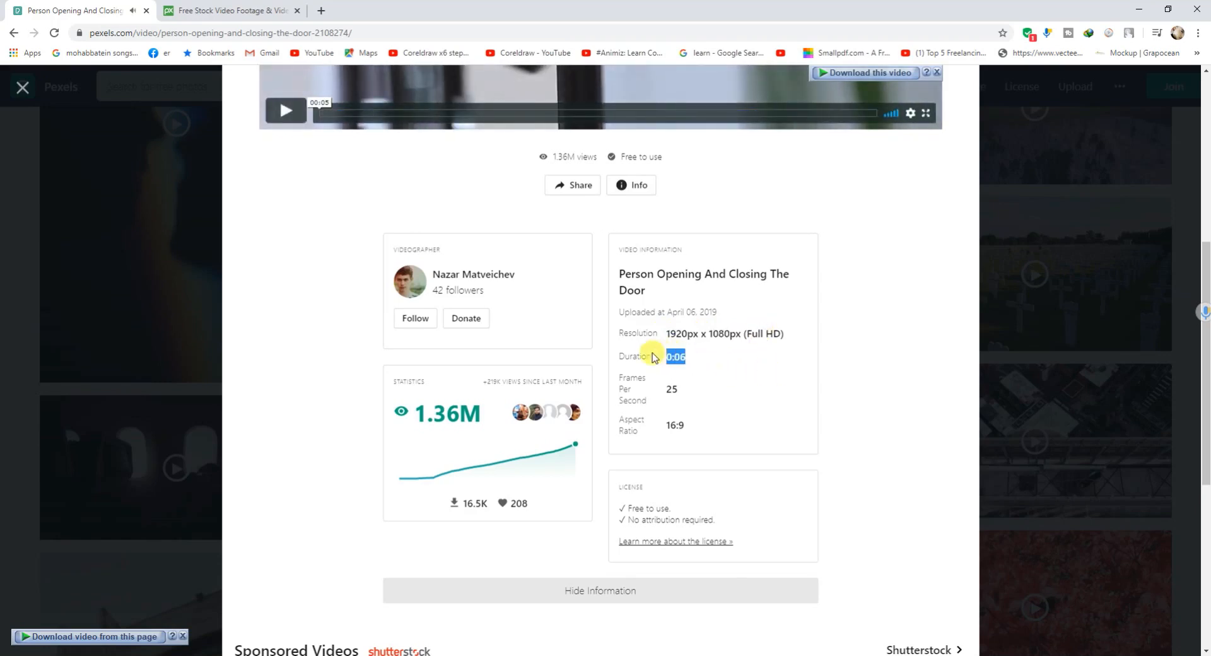
drag(691, 394, 641, 382)
- Download the door clip for free as Pexels Videos 2108274.mp4 into the Downloads\Video folder and dismiss the completion dialog
scroll(697, 391, up, 4)
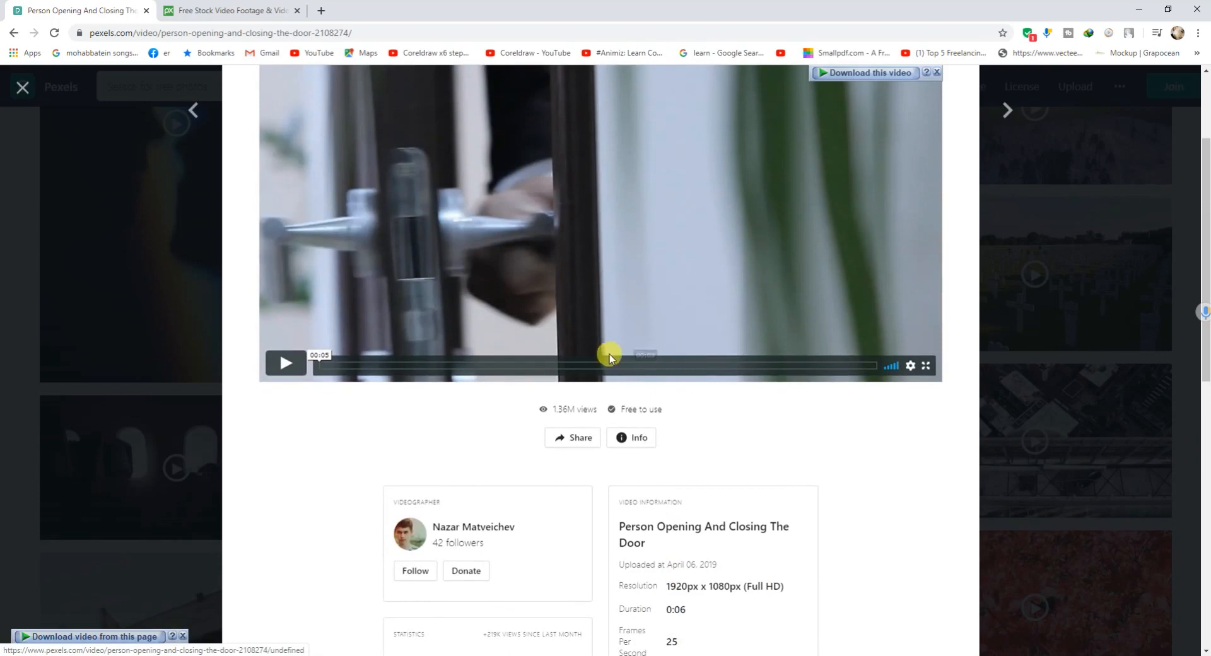
scroll(608, 354, up, 3)
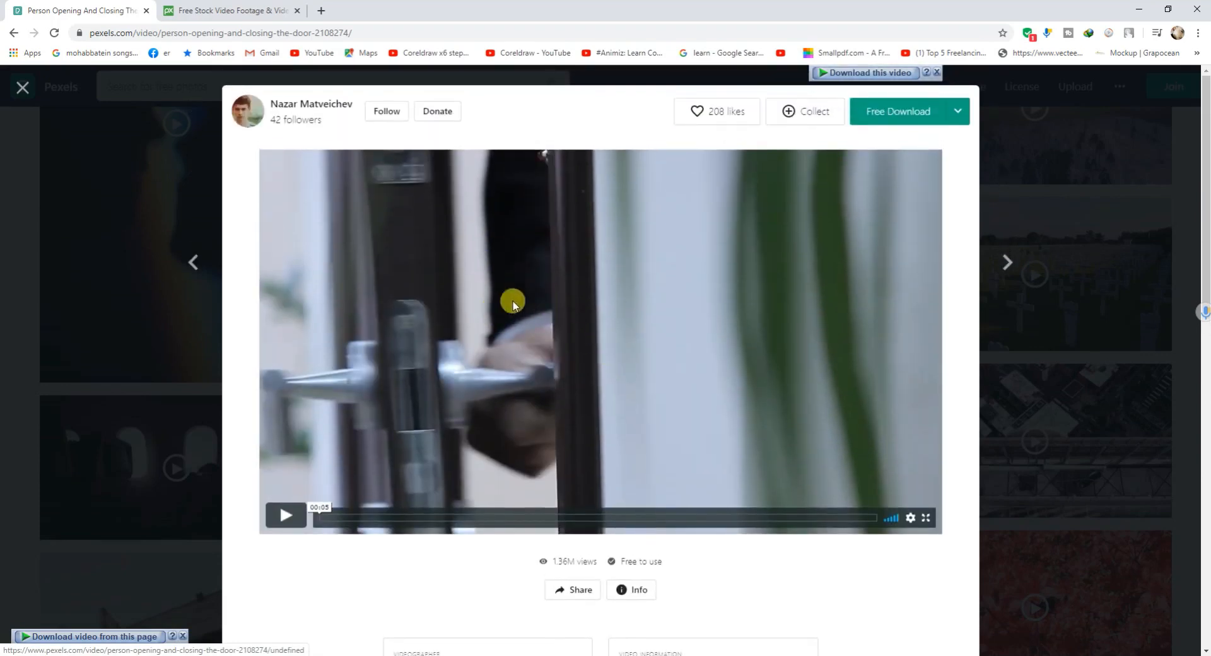
click(908, 112)
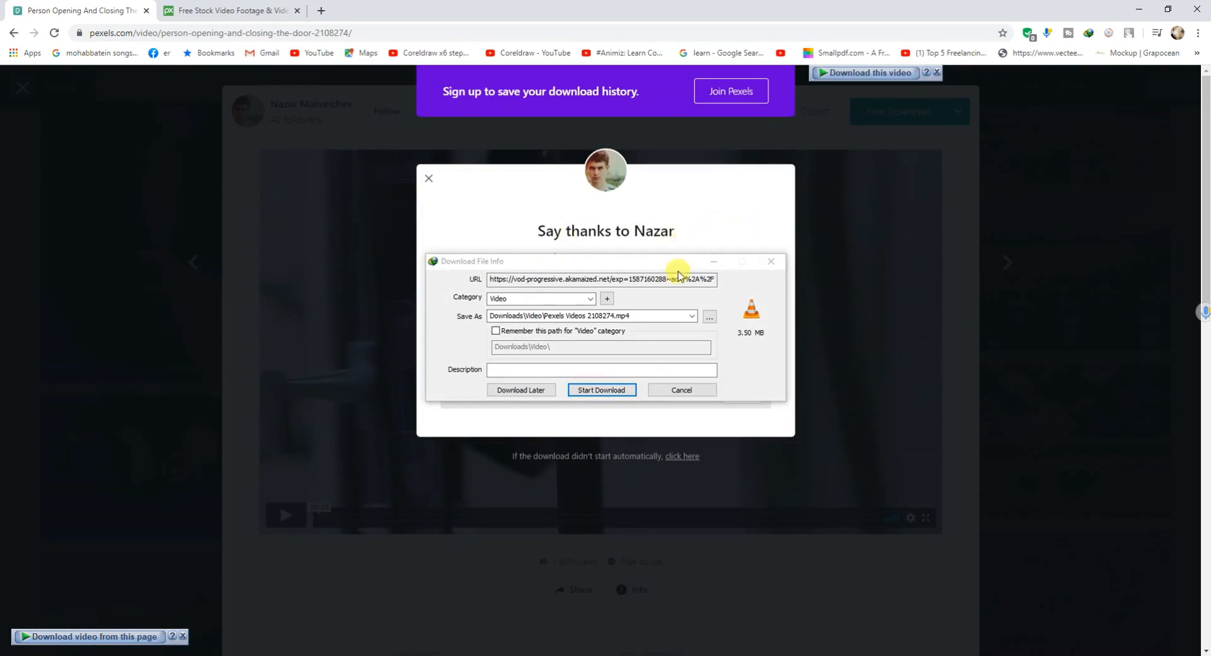
click(607, 390)
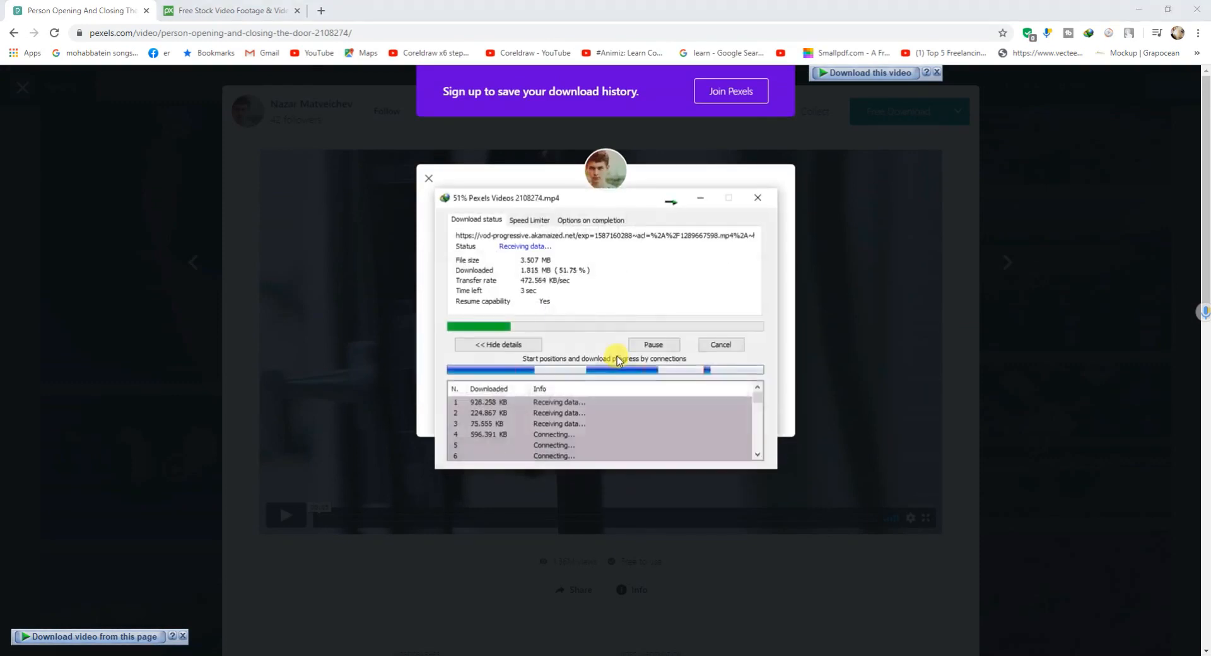
click(700, 198)
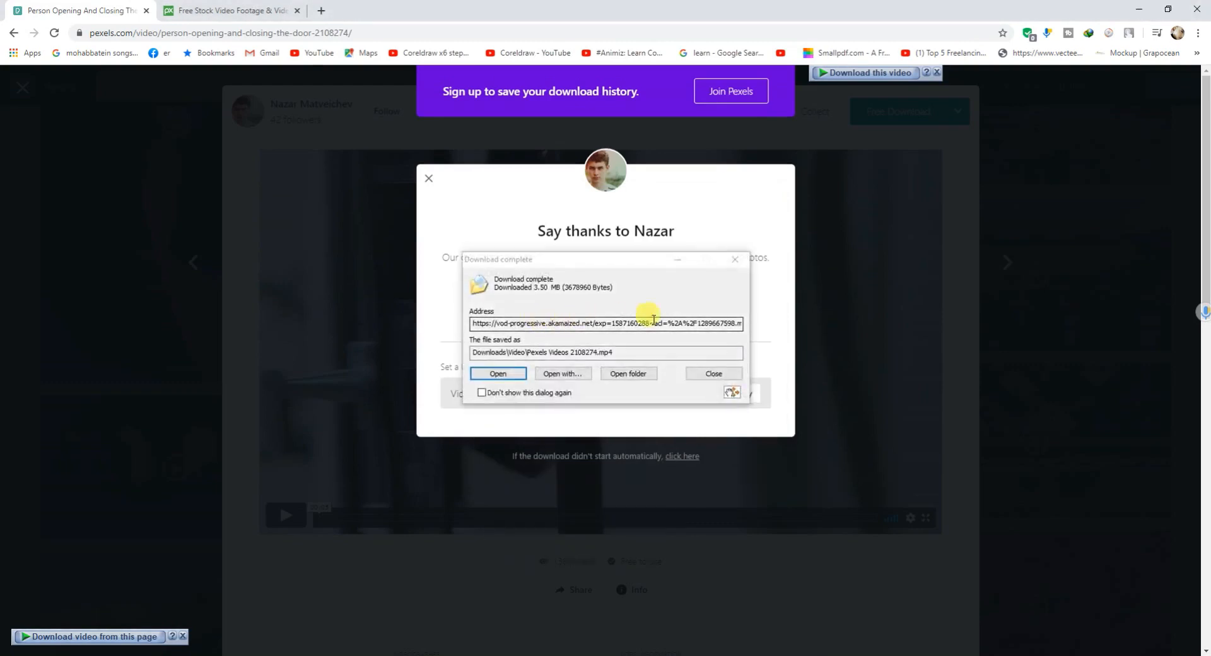
key(Escape)
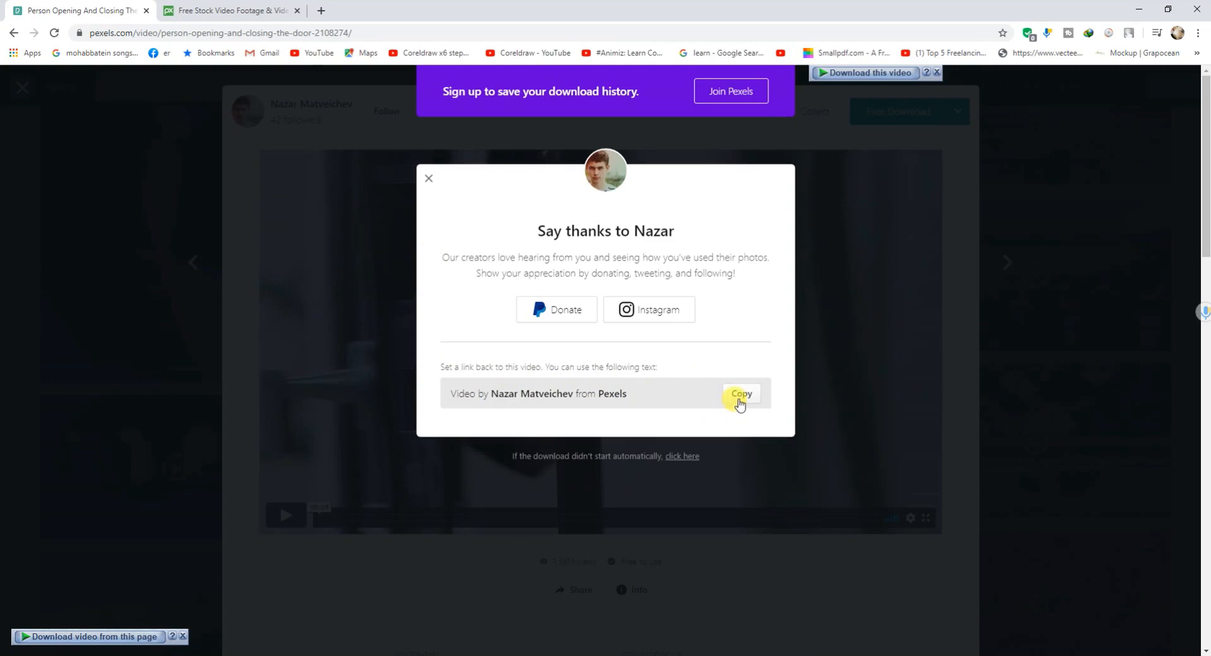
- Close the thank-you message and the door clip, and browse further through the trending free stock videos
click(428, 179)
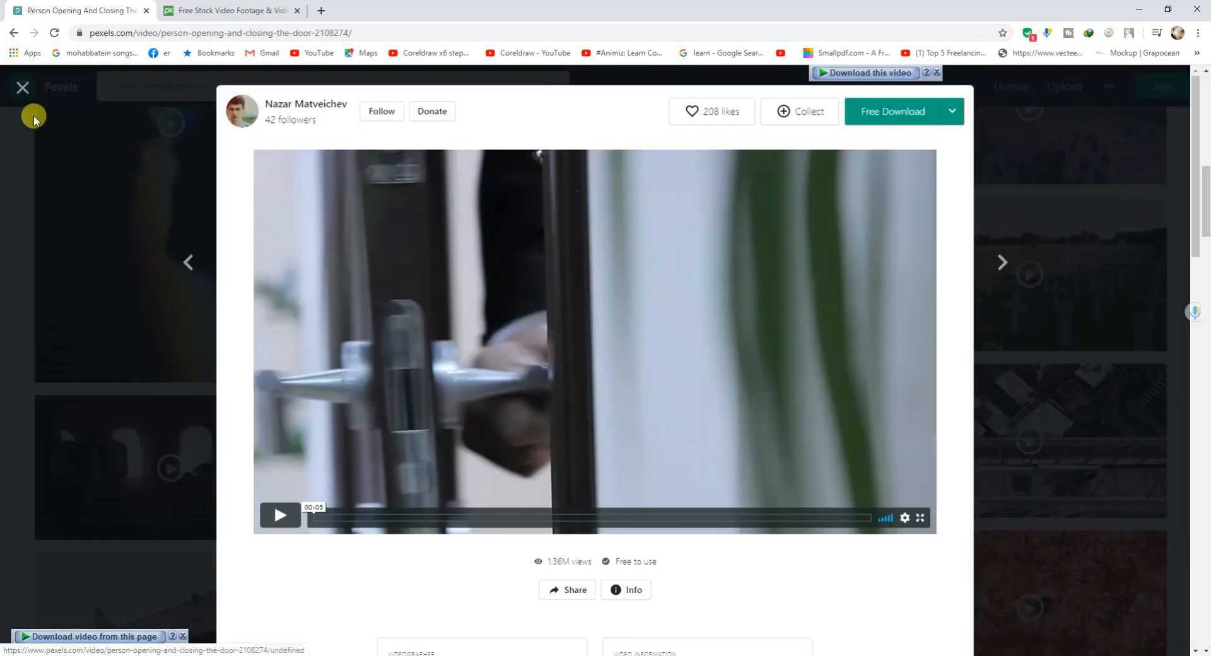
click(21, 87)
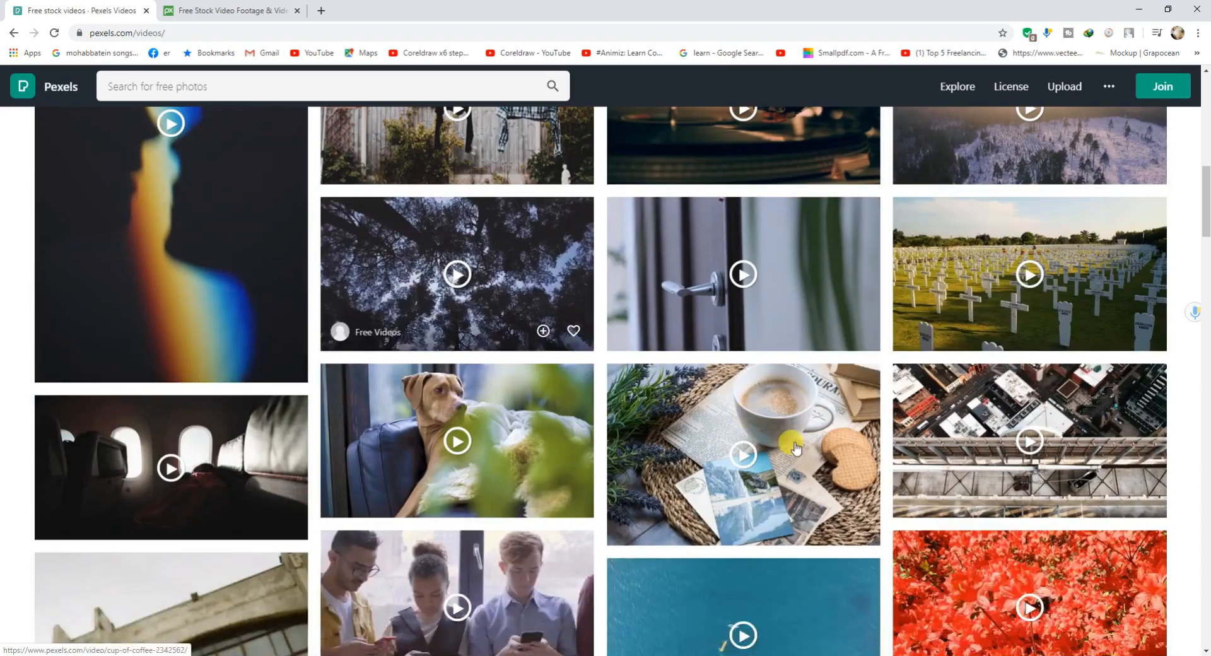
scroll(787, 452, down, 3)
scroll(788, 452, down, 1)
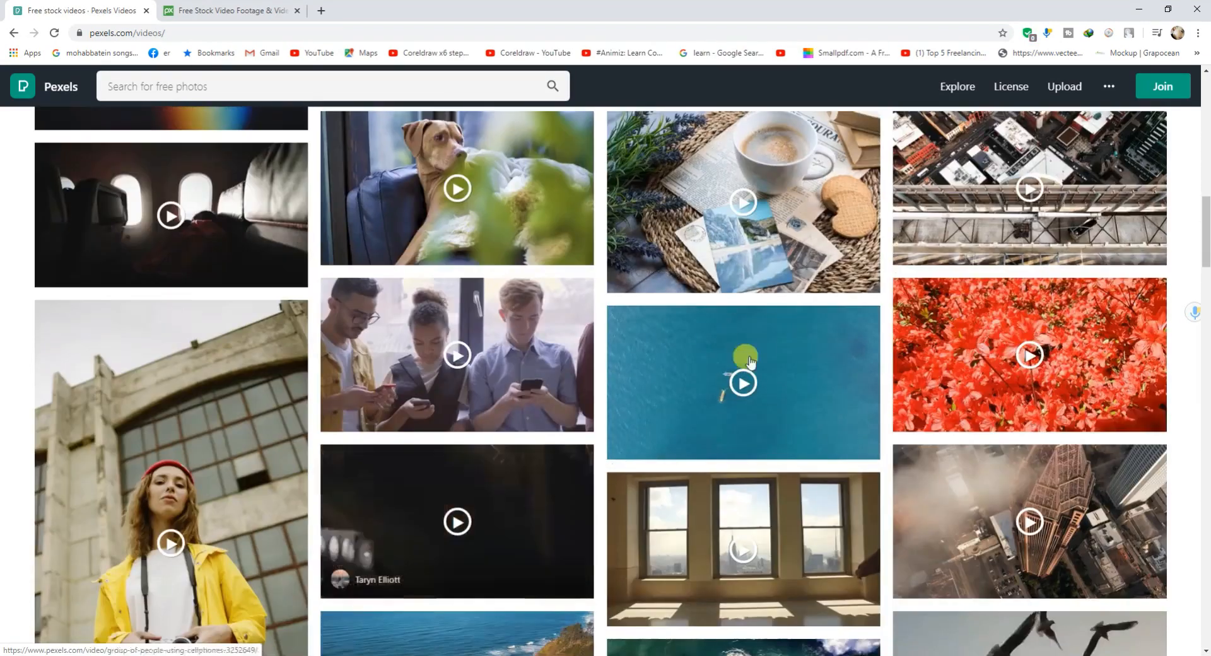
- Open the clip "Woman Holding Polaroid" from the free stock videos and examine its resolution, duration, frames per second and aspect ratio
scroll(833, 426, down, 6)
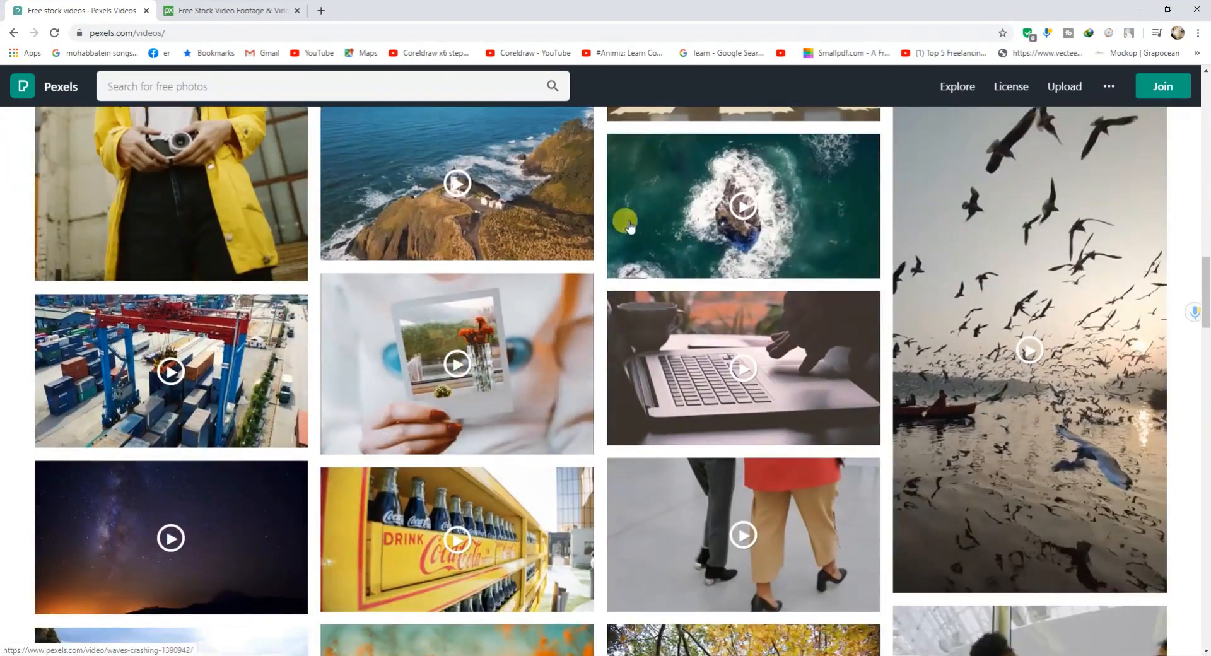
click(545, 423)
scroll(637, 417, down, 1)
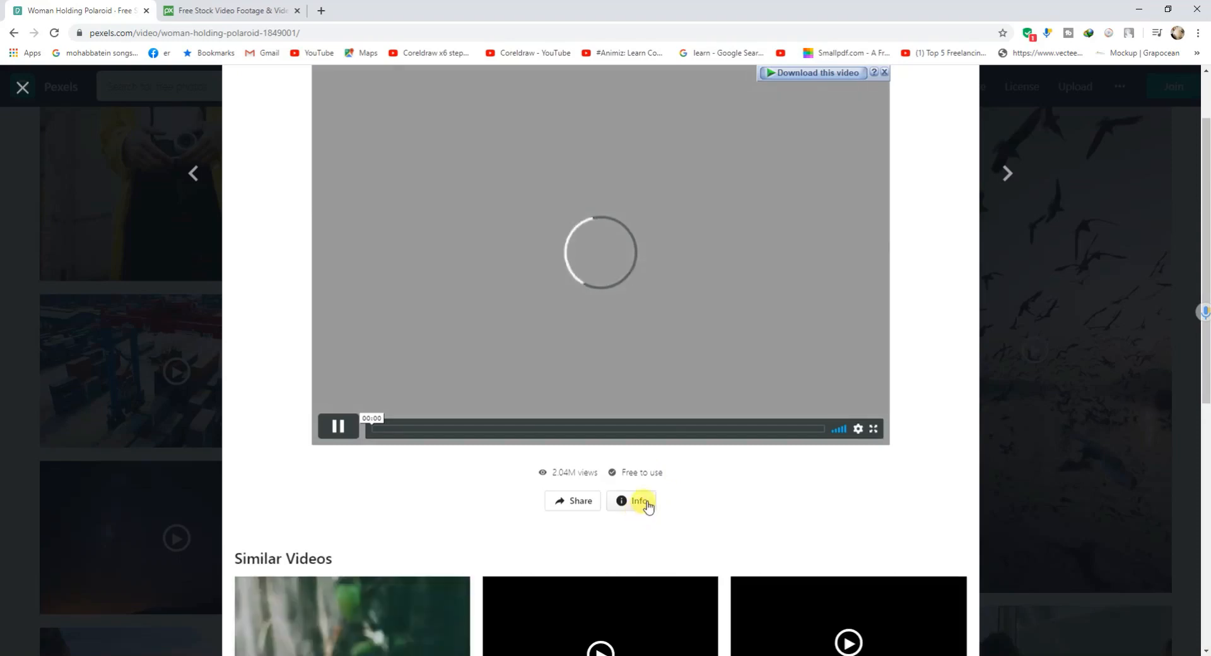
scroll(648, 486, down, 5)
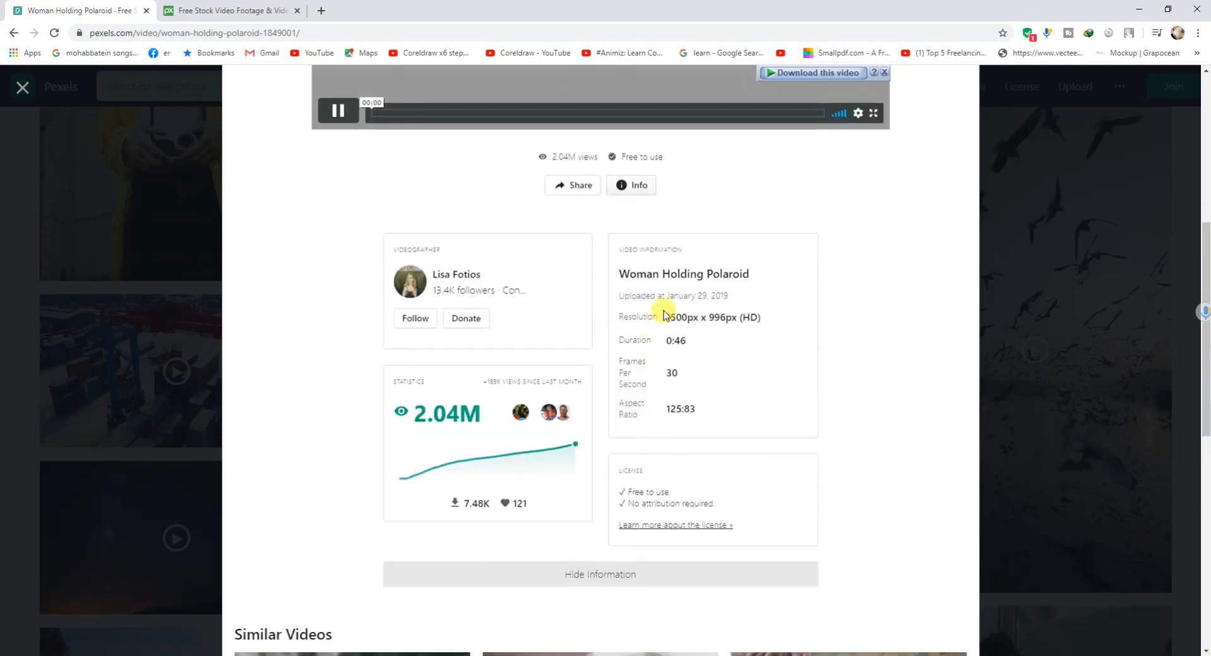
triple_click(709, 317)
click(751, 354)
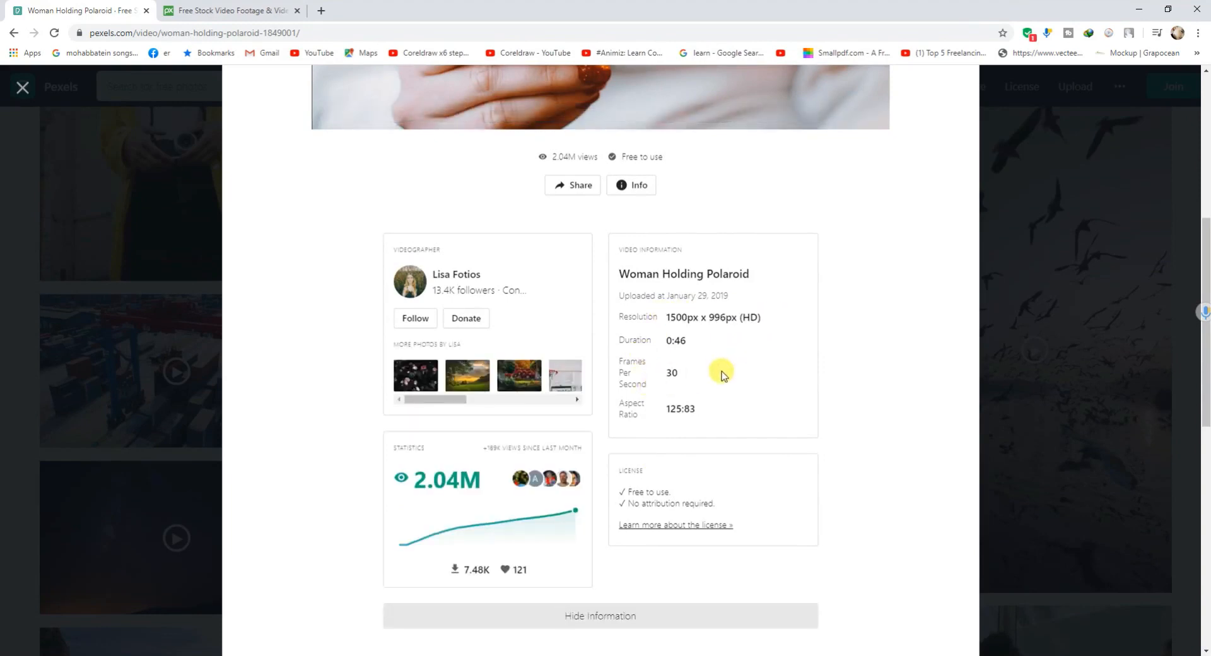
scroll(667, 451, up, 5)
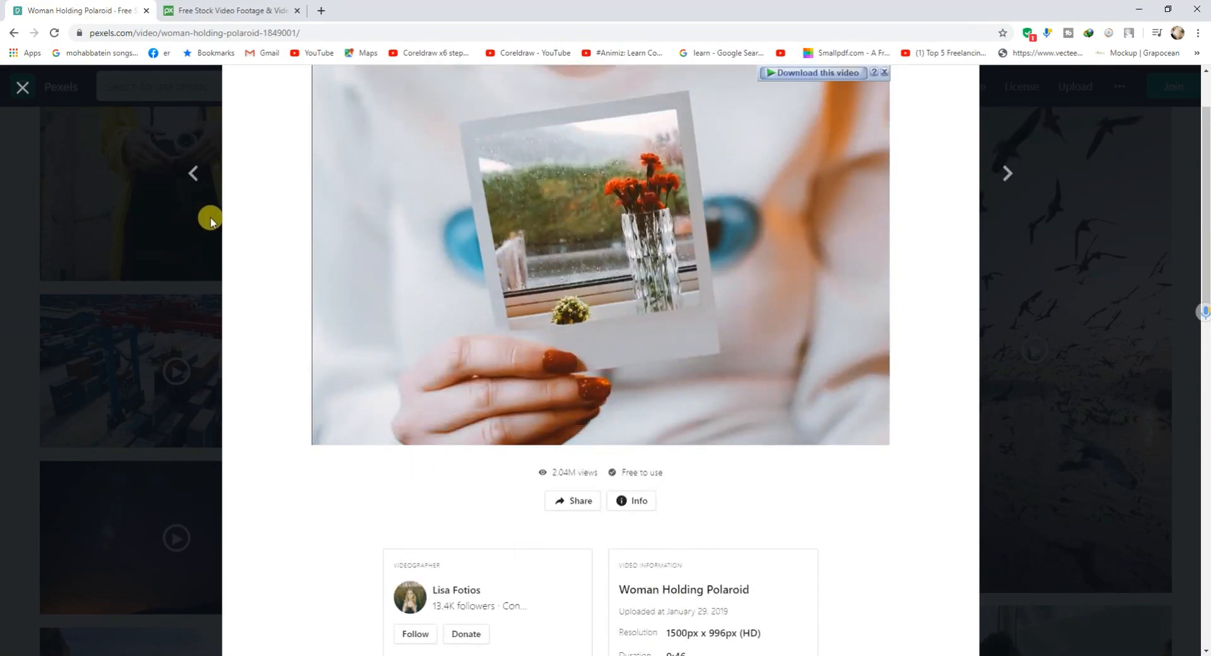
scroll(351, 381, up, 2)
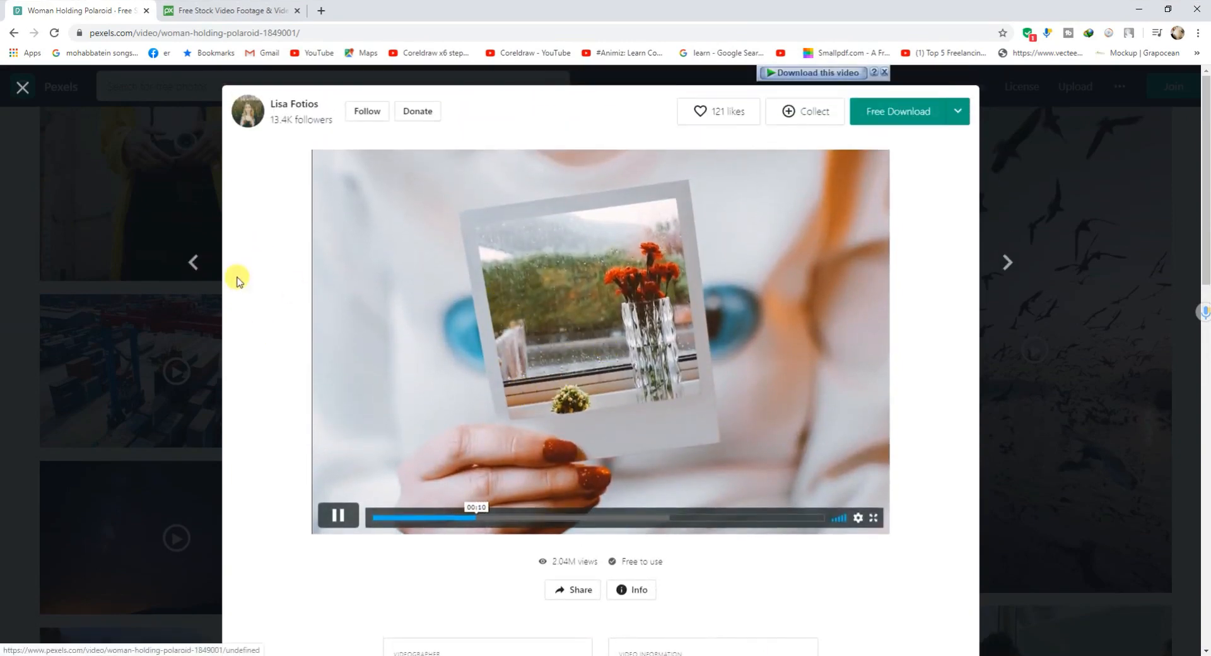
- Close the Polaroid clip, switch to Pixabay, and open the Flower Sunset Watering clip with its playback paused
click(221, 209)
click(237, 11)
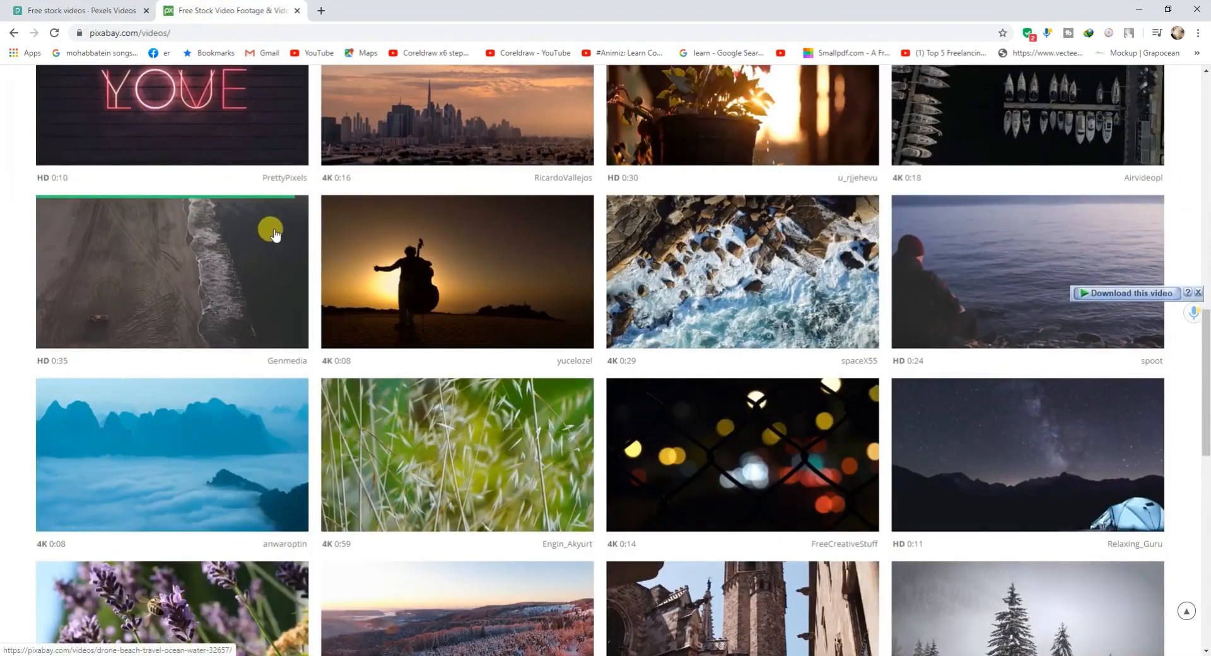
scroll(734, 483, up, 3)
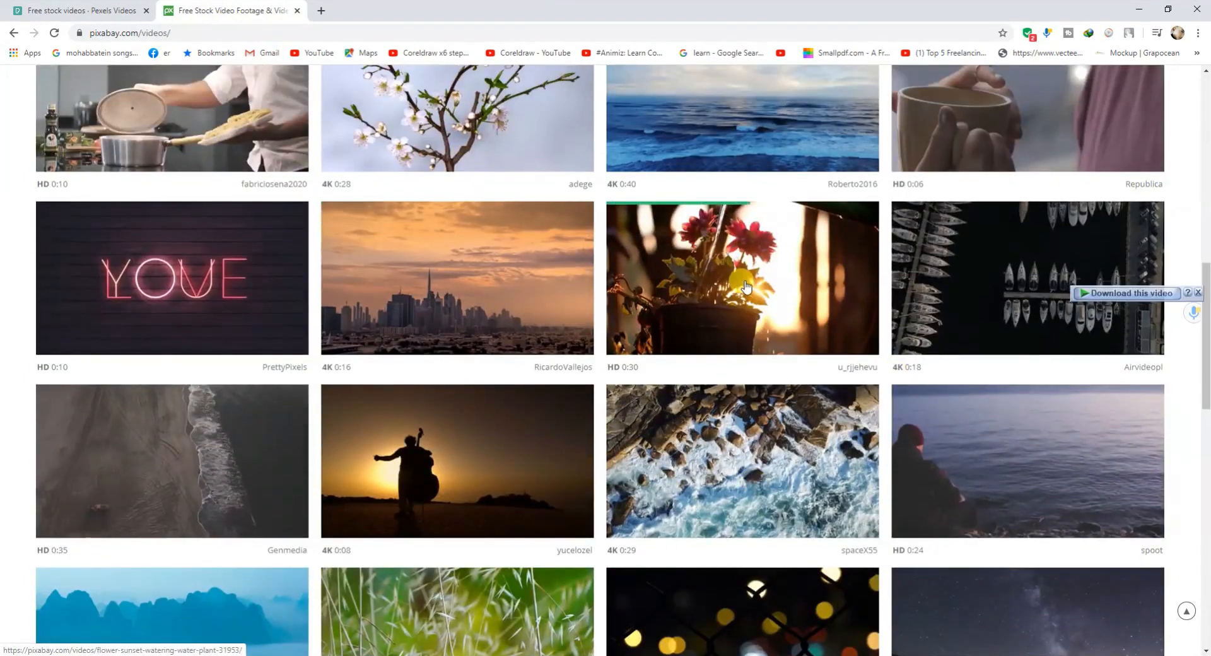
click(612, 318)
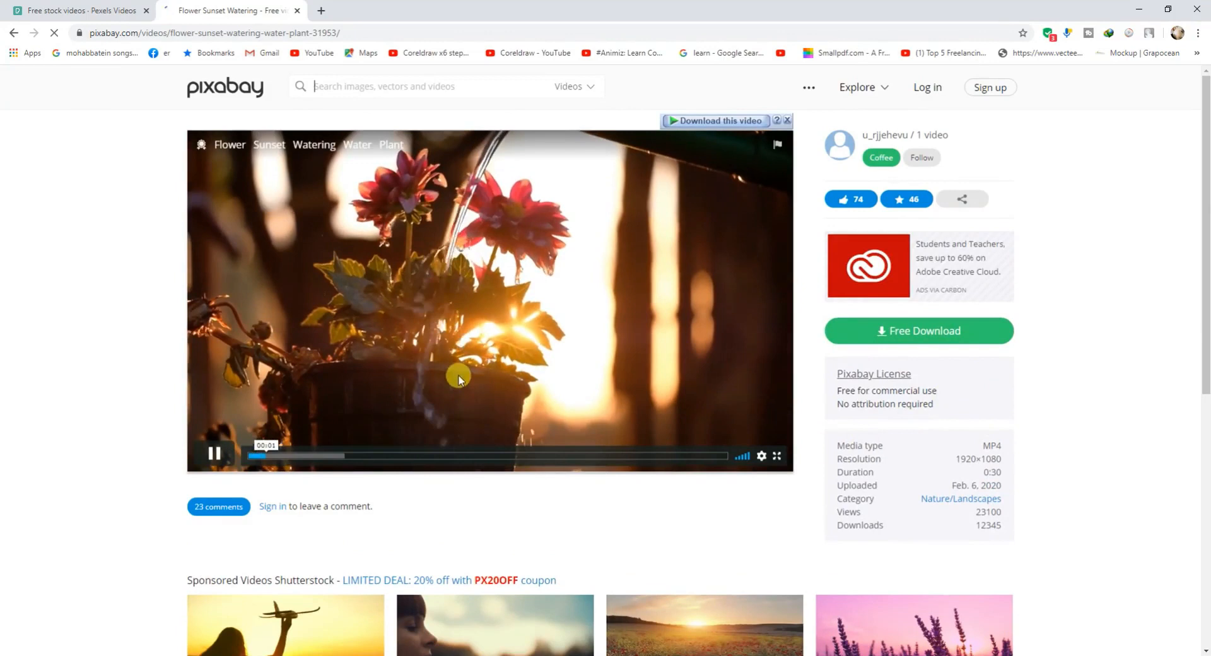
click(460, 376)
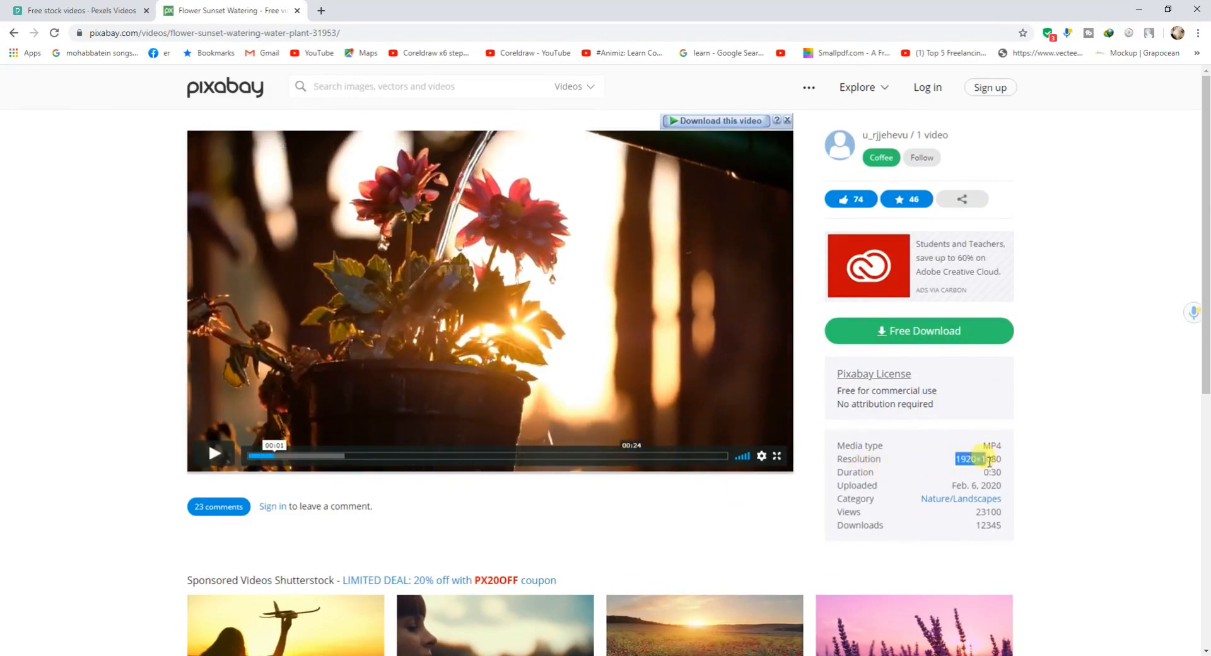
- Examine the flower clip's media details, including its resolution and duration
drag(989, 462, 1027, 465)
click(1055, 470)
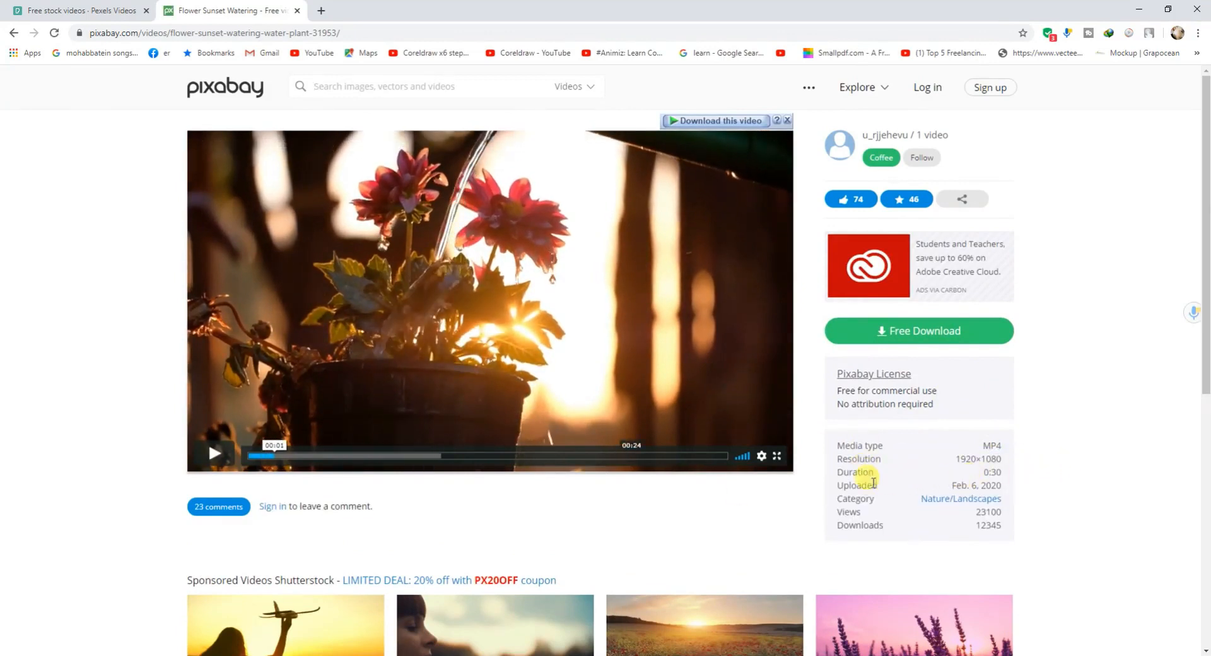
drag(987, 477, 1103, 494)
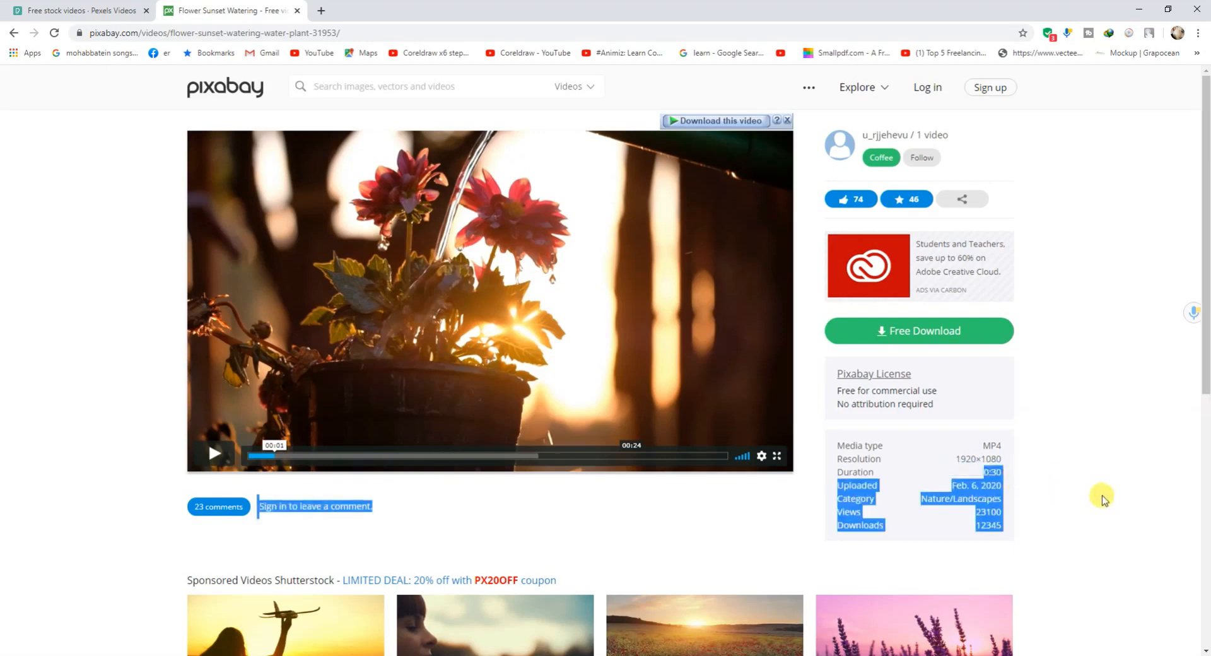
click(978, 479)
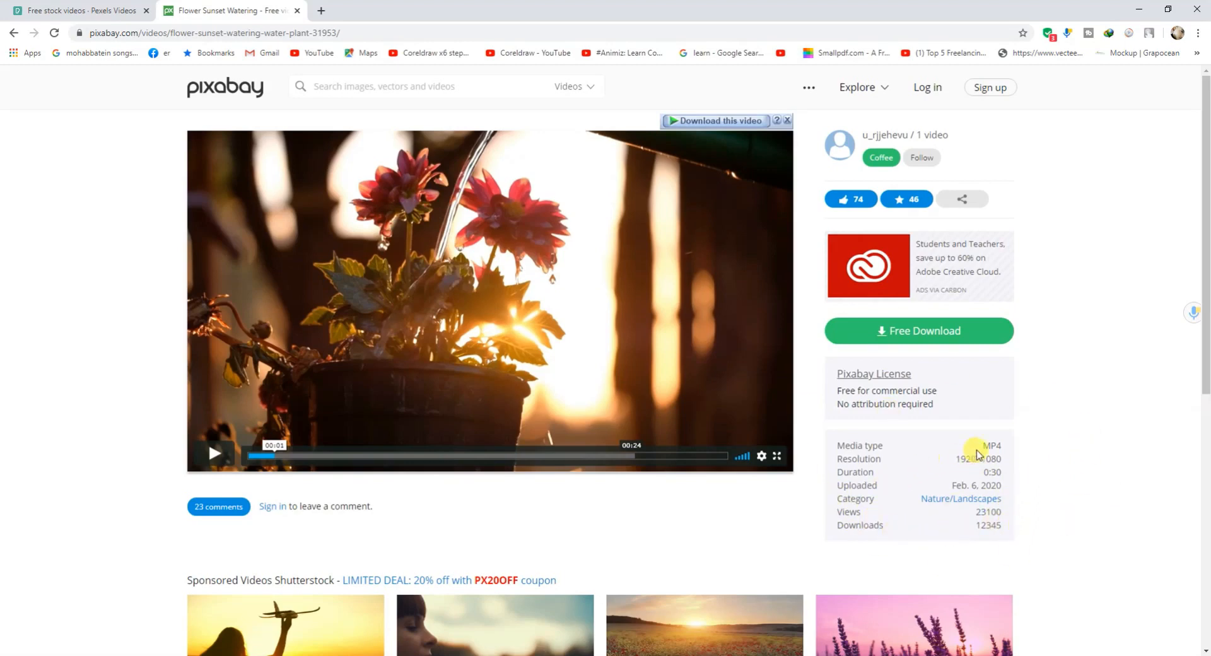
scroll(976, 454, down, 2)
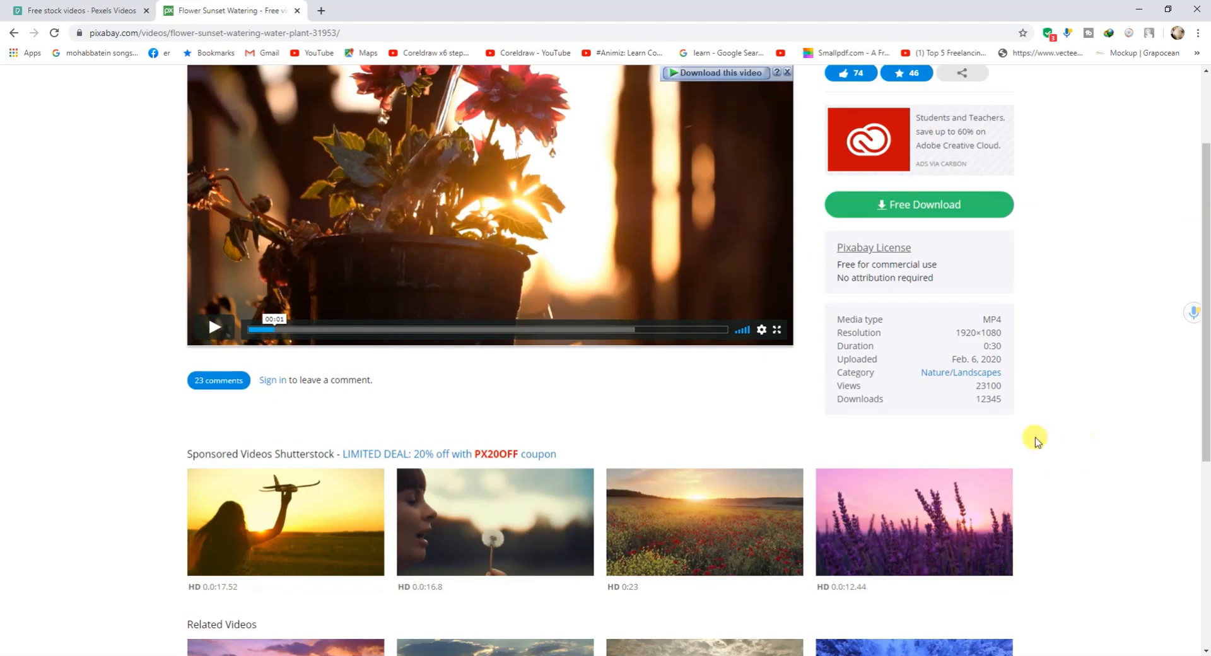
drag(1035, 437, 922, 381)
click(1099, 387)
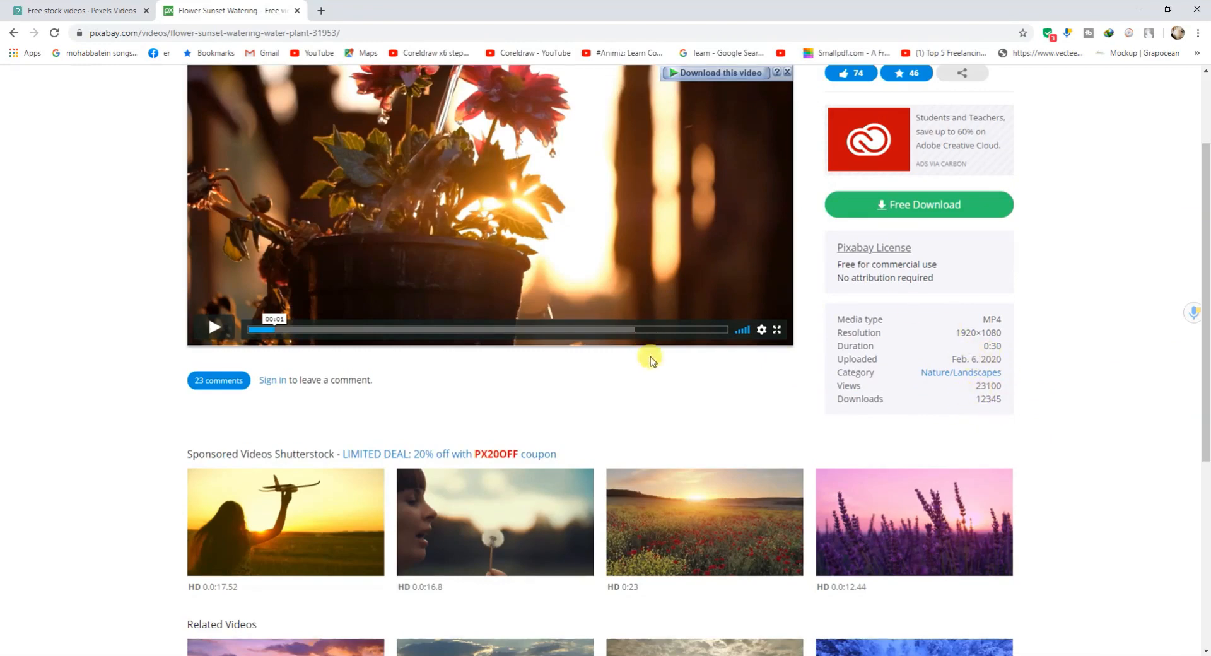
scroll(650, 352, up, 1)
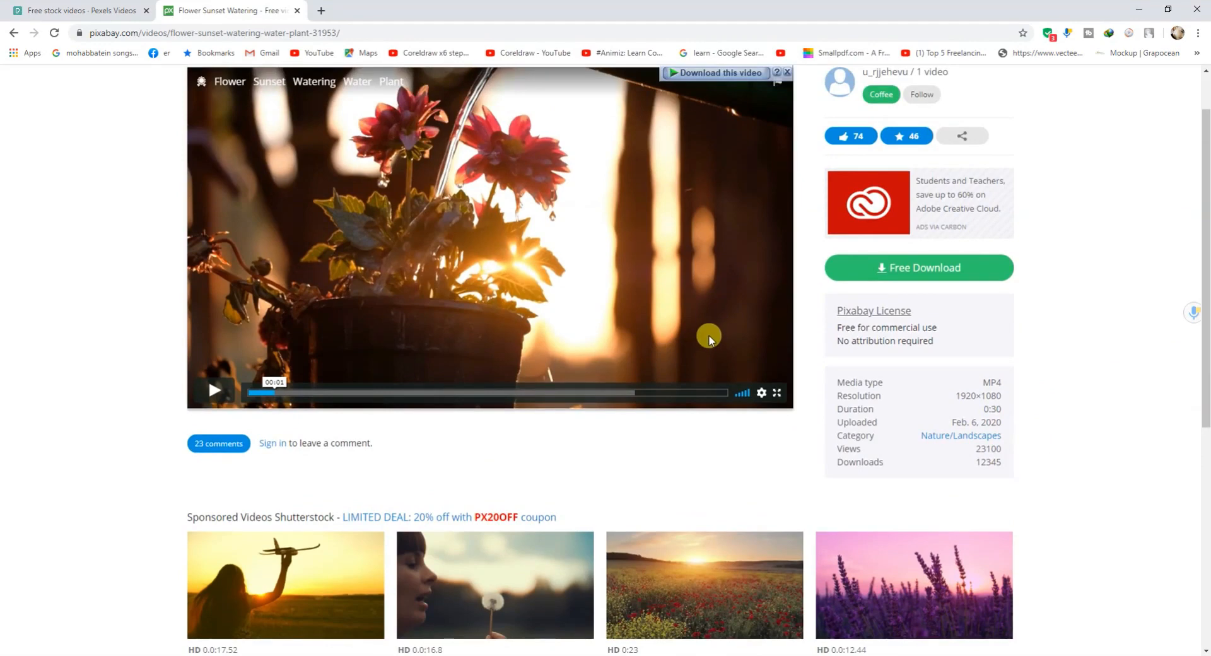
- Download the flower clip as a 1920×1080 MP4 named Flower - 31953.mp4 into the Downloads\Video folder and minimize the progress window
click(911, 270)
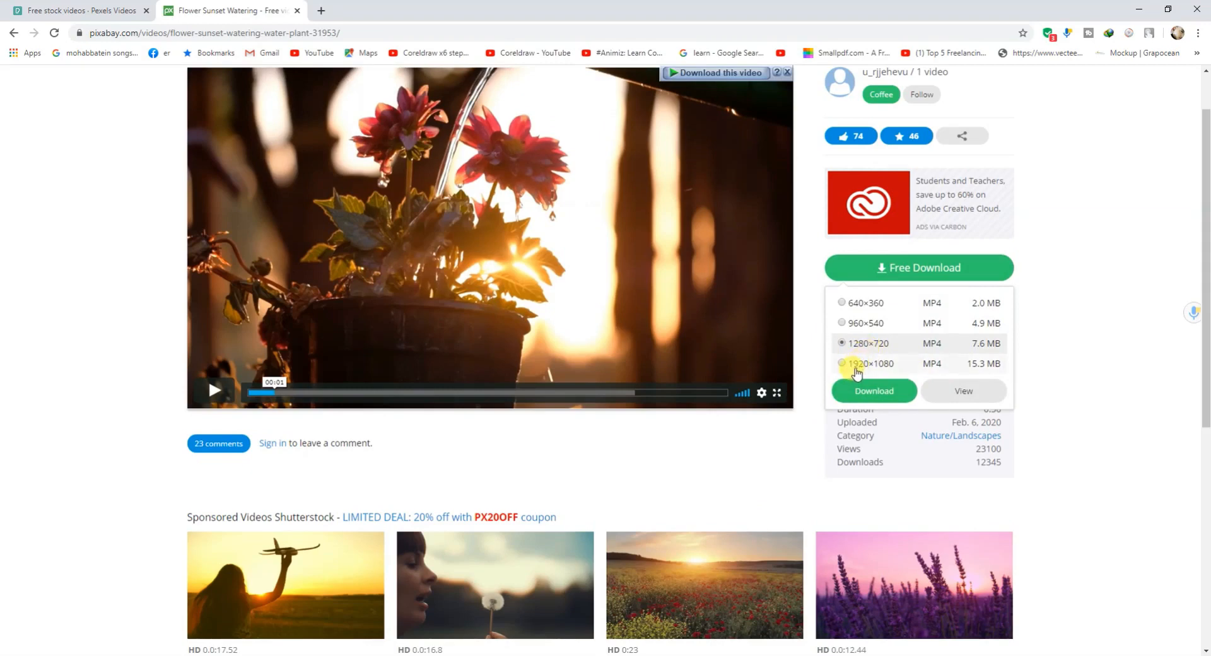
click(857, 371)
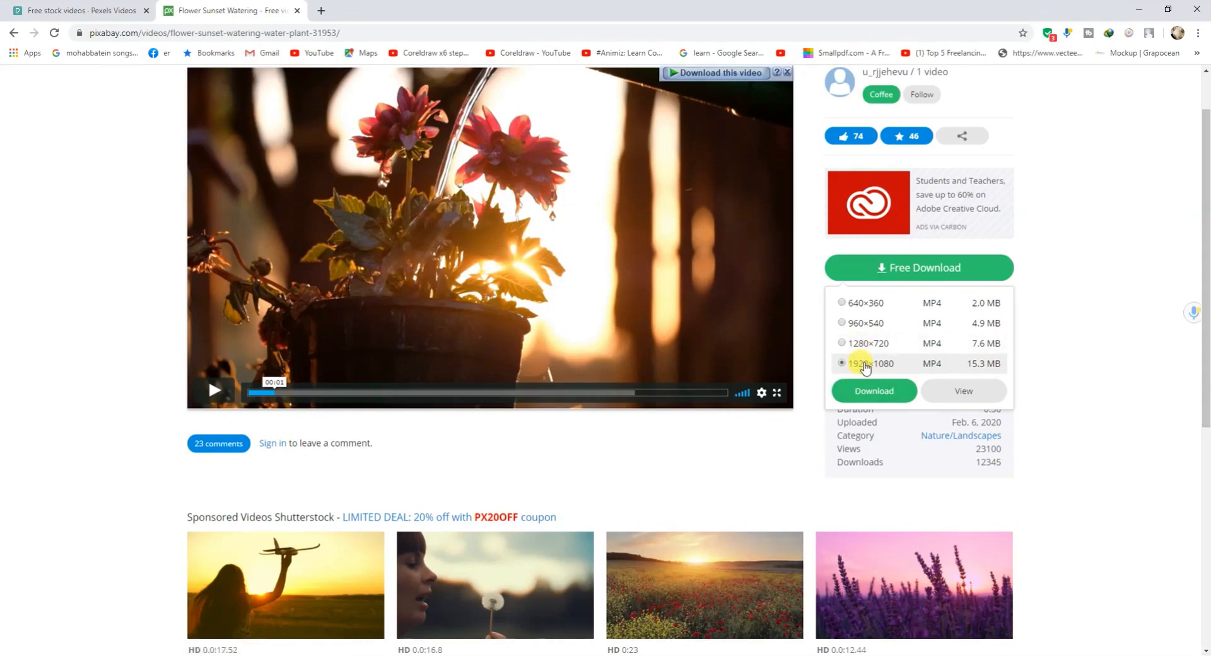
click(877, 391)
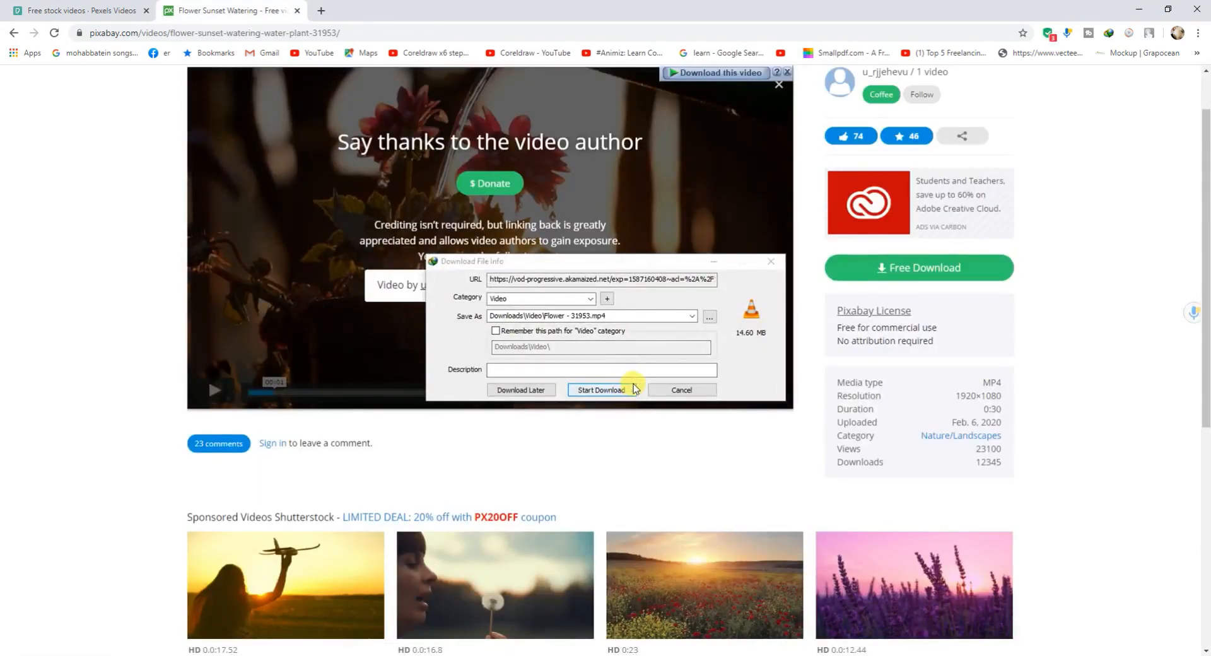
click(603, 389)
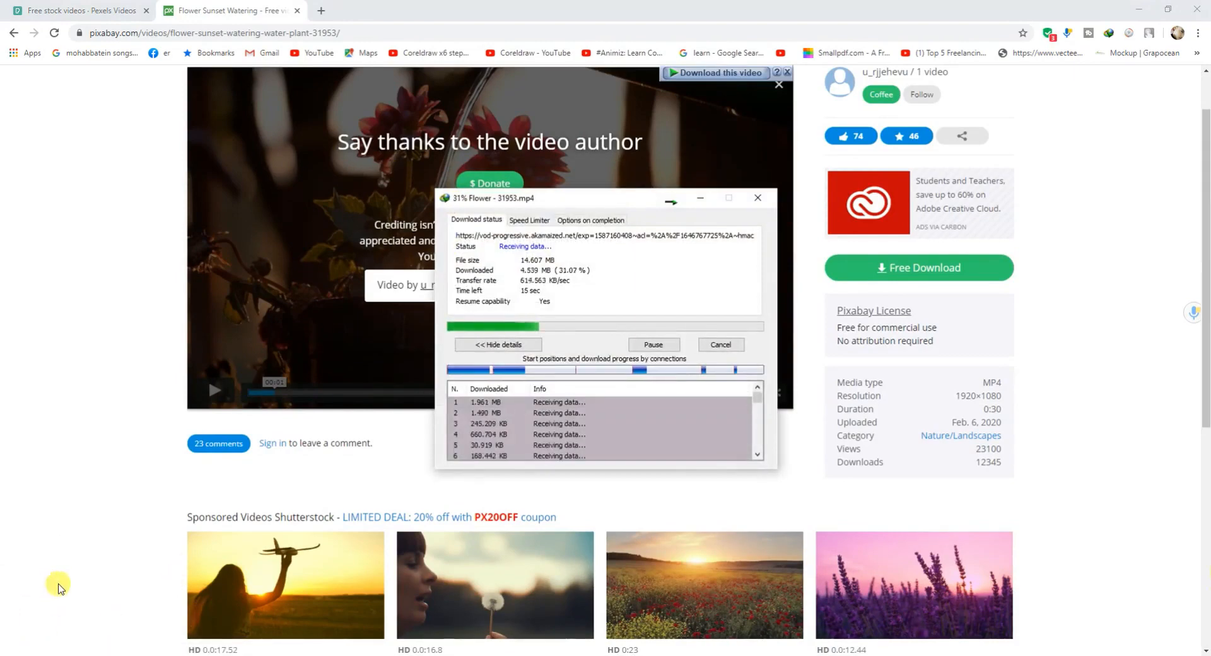
click(704, 203)
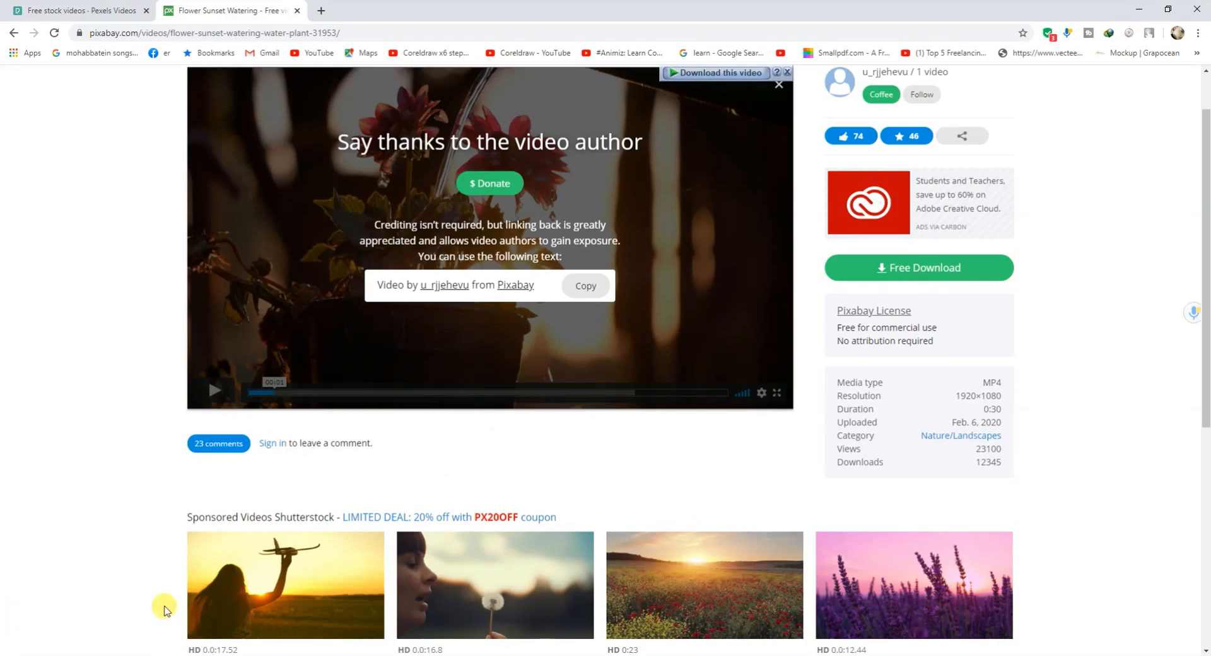
- Return to Pixabay's videos page and open the full list of free videos to discover more clips
scroll(167, 593, down, 5)
scroll(215, 625, up, 2)
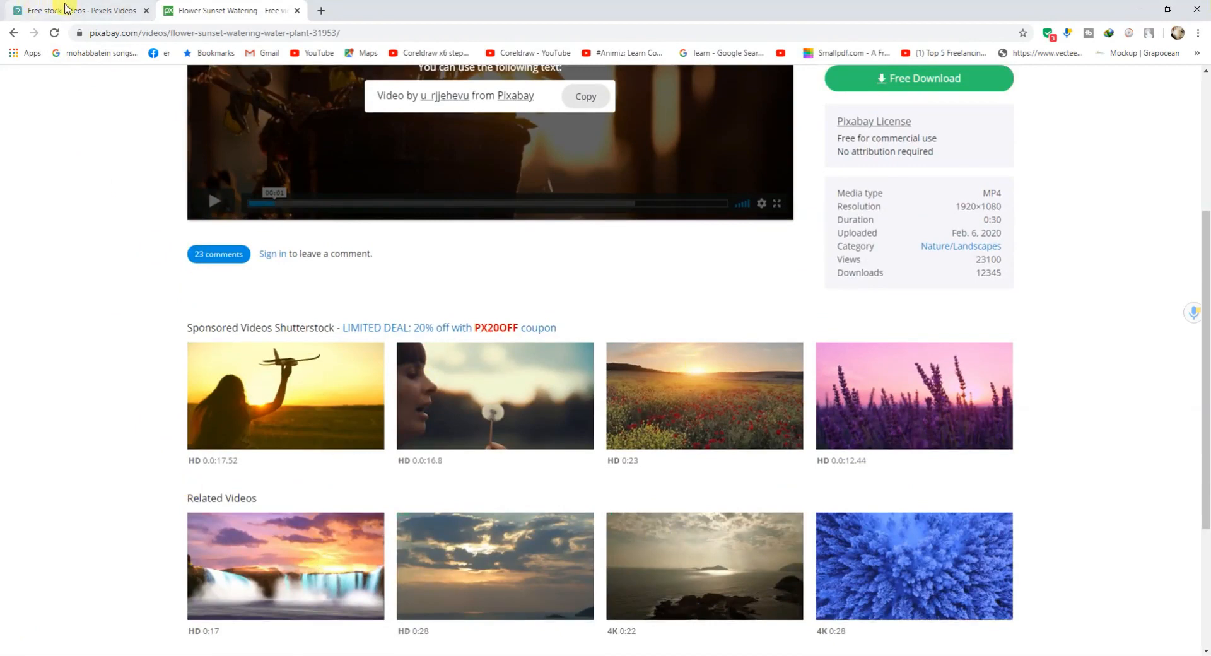
click(22, 36)
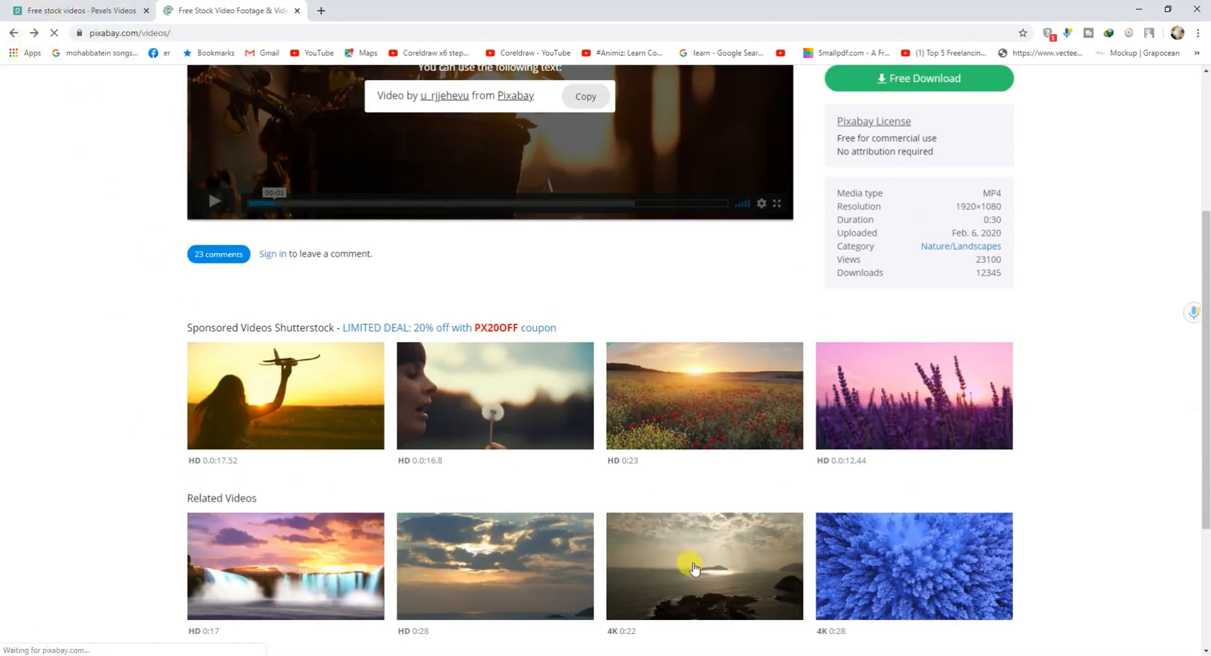
scroll(113, 338, down, 9)
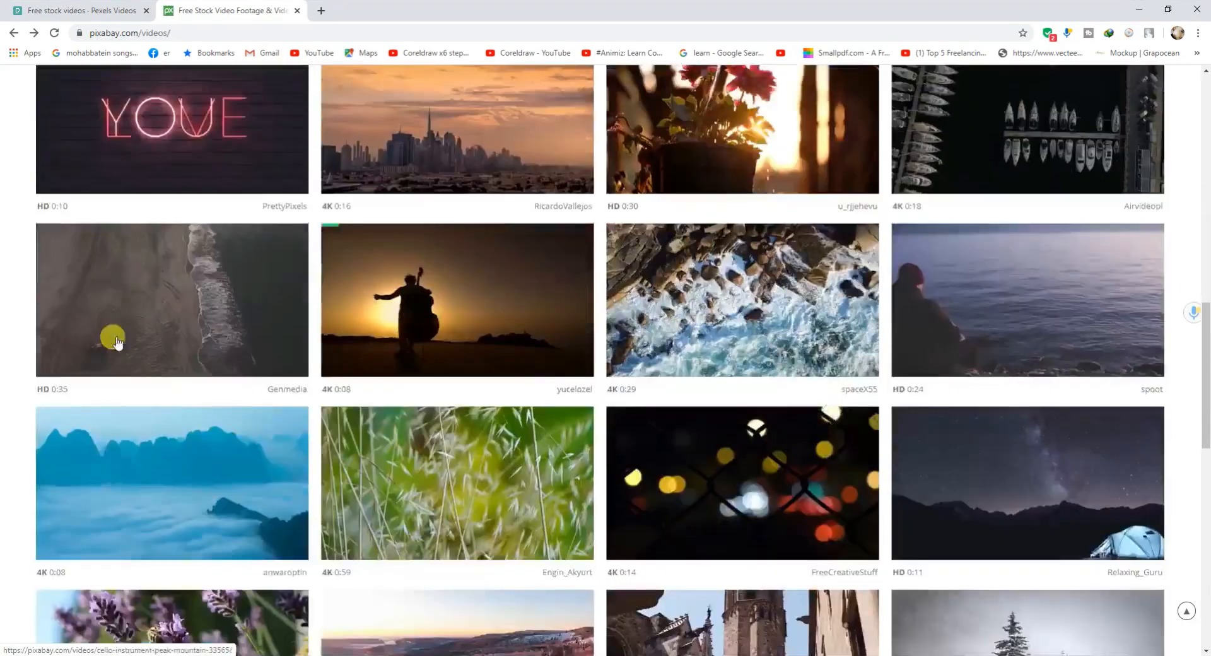
scroll(489, 357, down, 3)
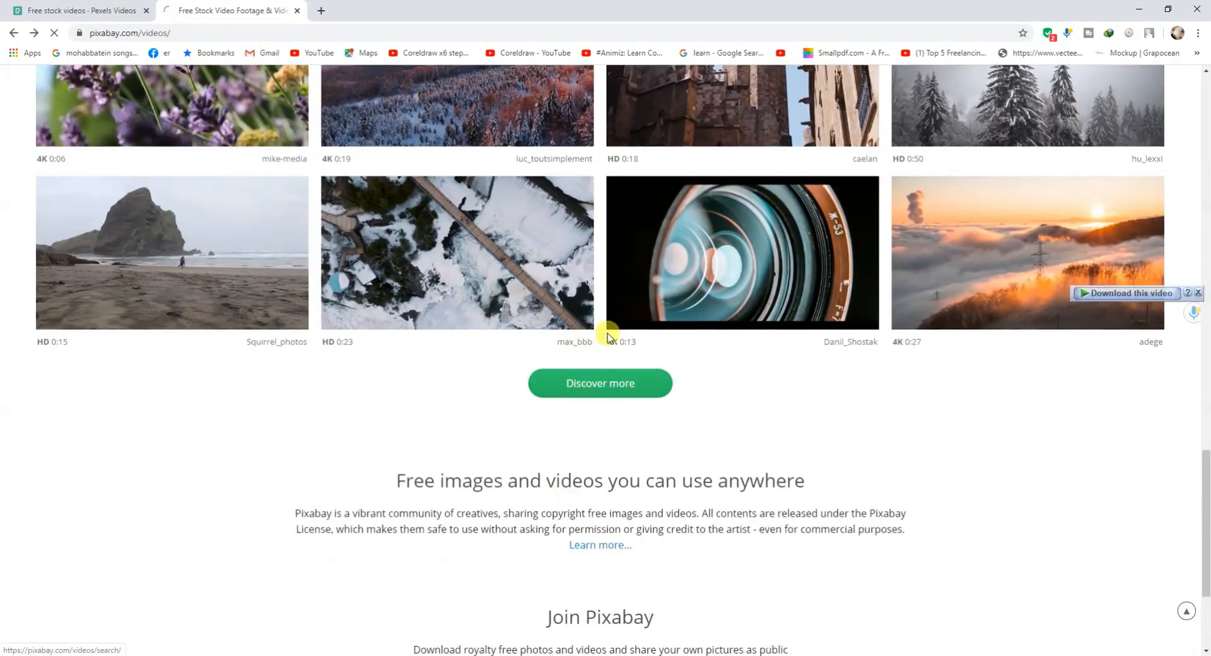
scroll(606, 290, down, 4)
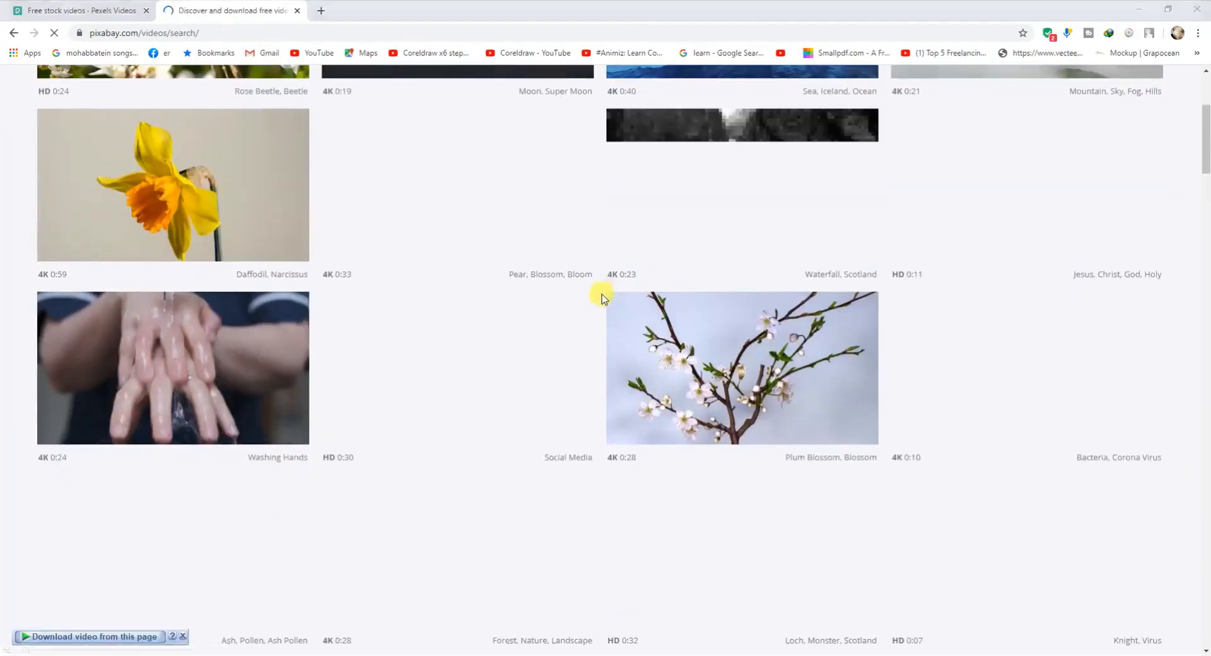
- Open the Daffodil, Narcissus clip from the full video list and examine its resolution and duration
click(678, 260)
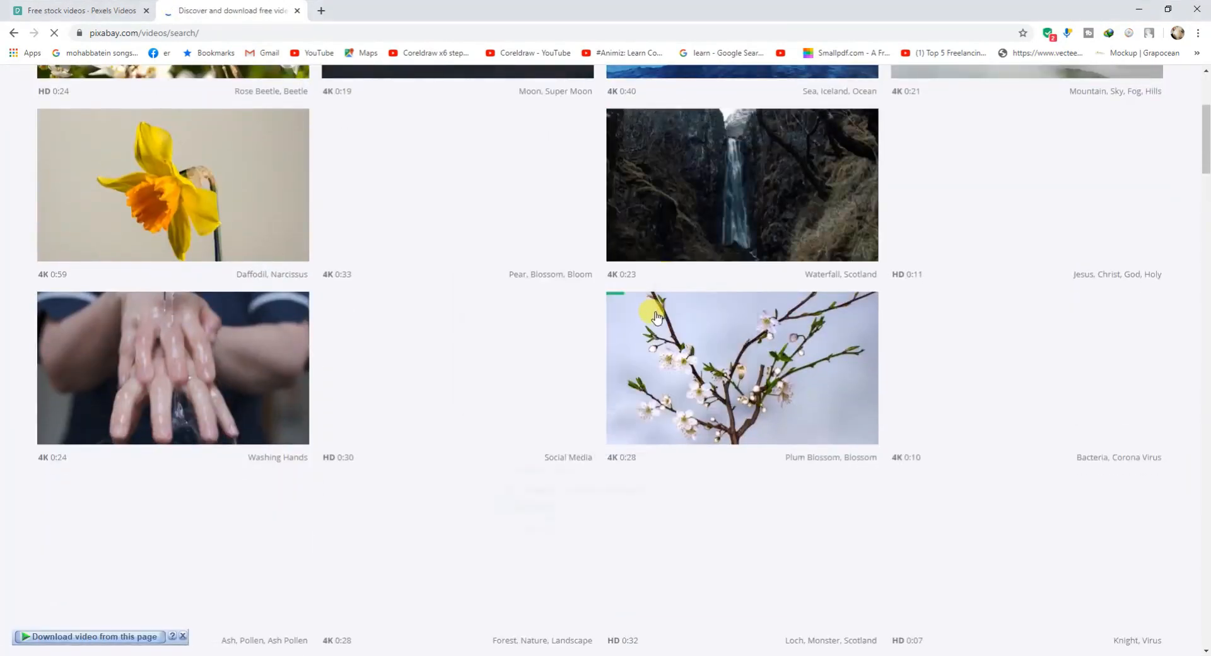
scroll(650, 315, up, 4)
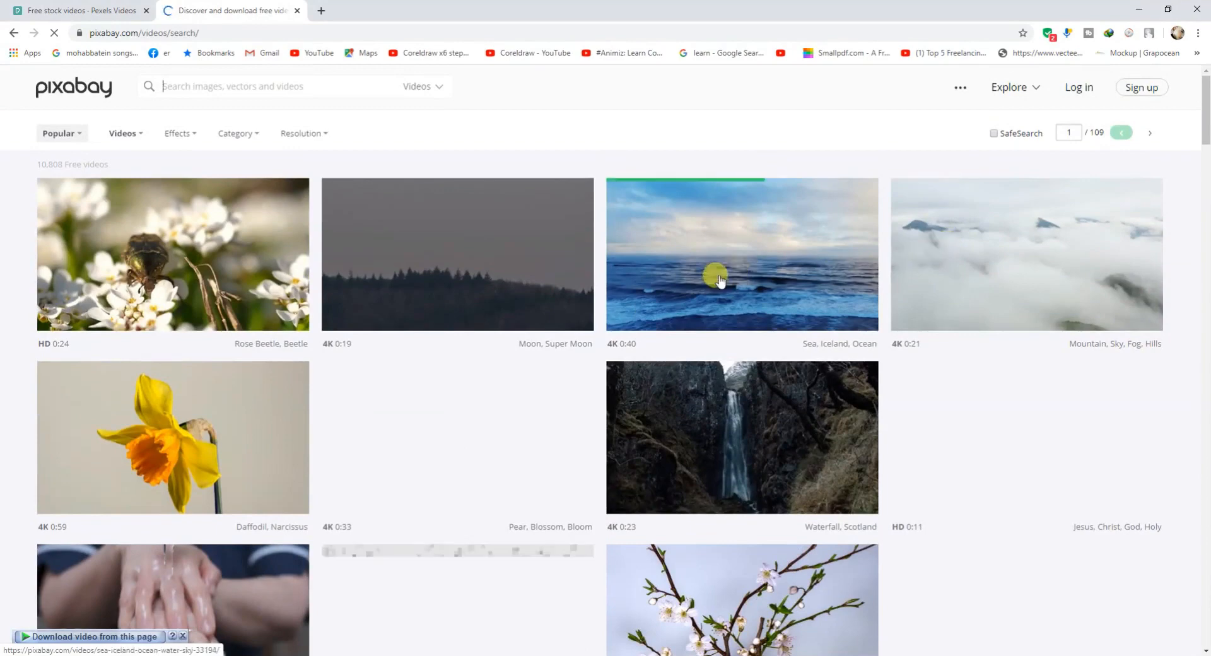
scroll(346, 306, down, 2)
click(321, 391)
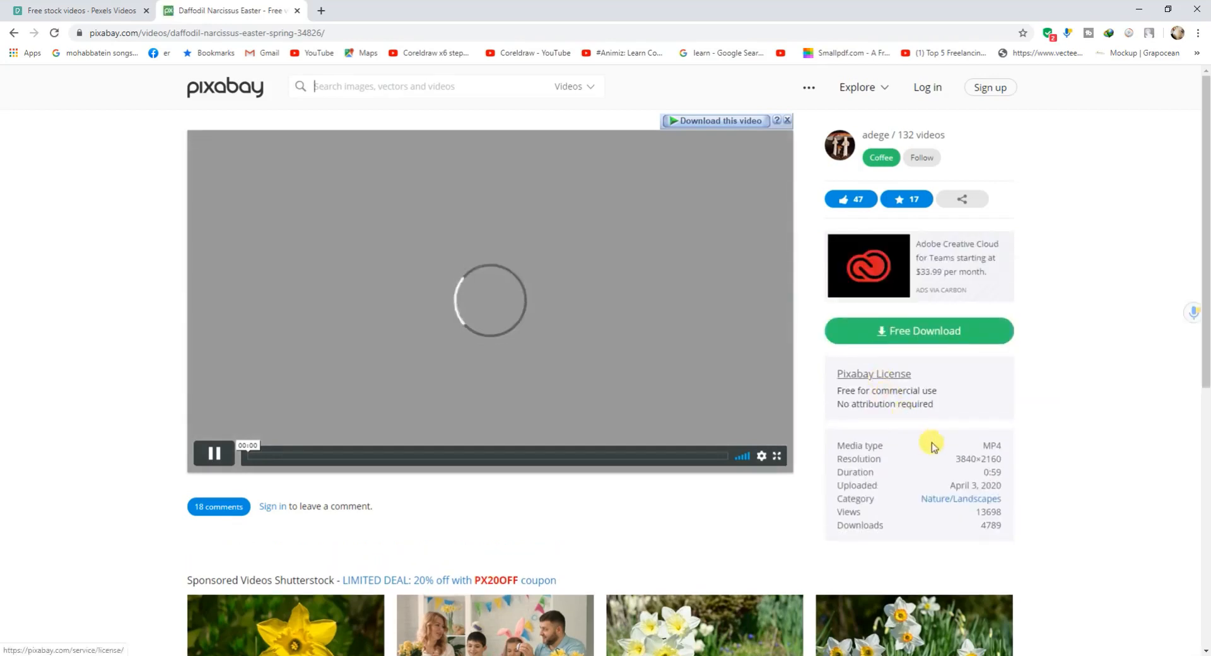
drag(953, 461, 1017, 459)
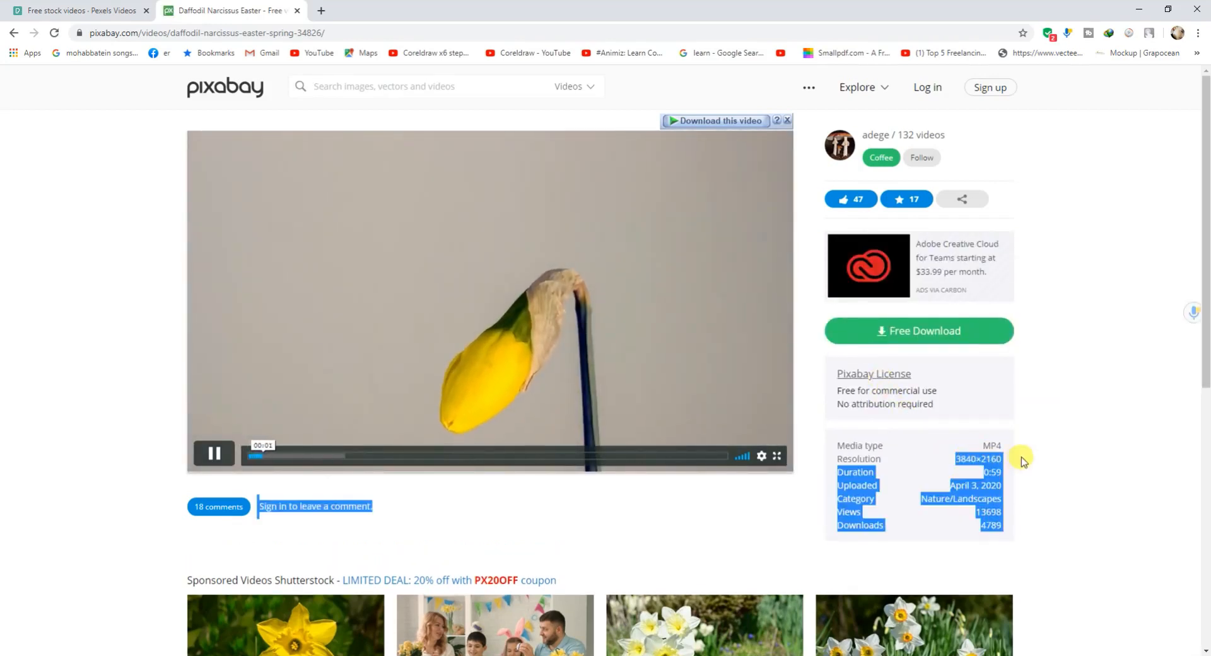
click(1066, 477)
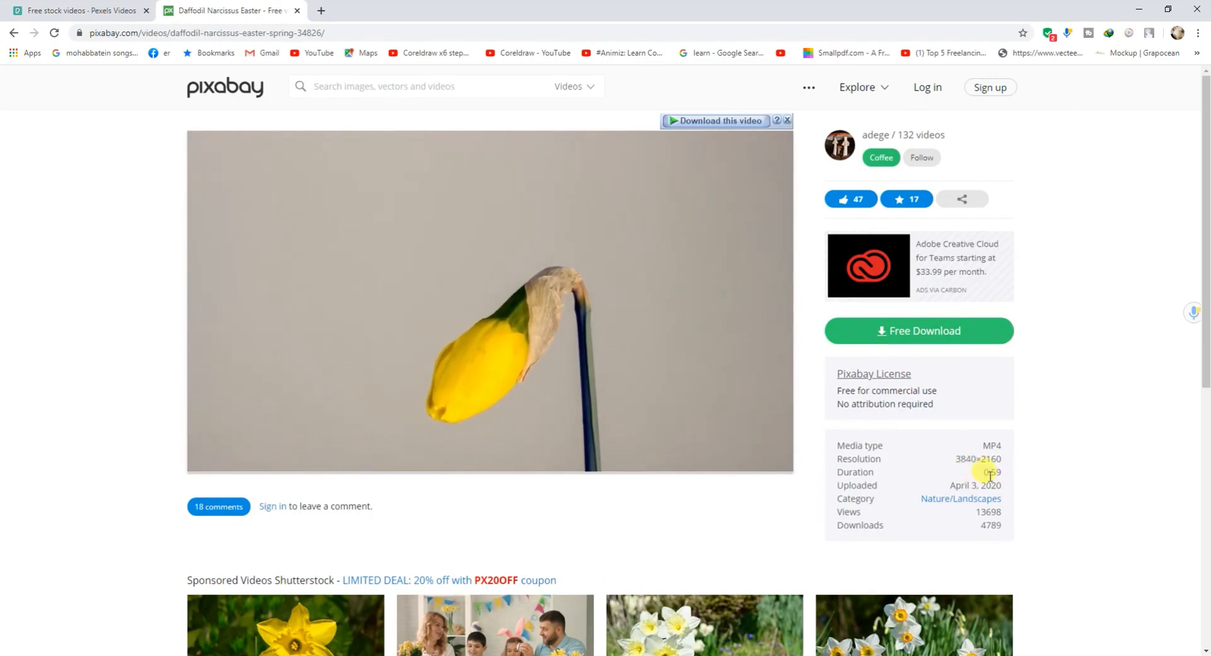
scroll(1009, 473, down, 1)
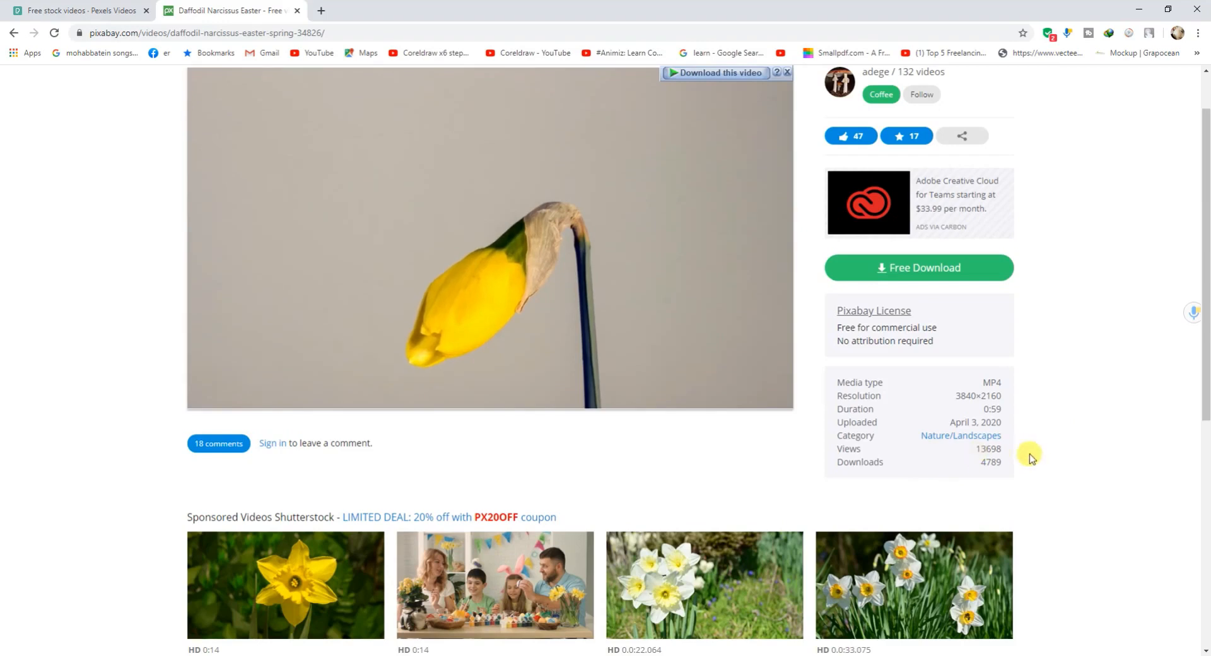
- Show the daffodil clip's free download sizes, select the 1920×1080 MP4, and return to the video list without downloading
click(912, 270)
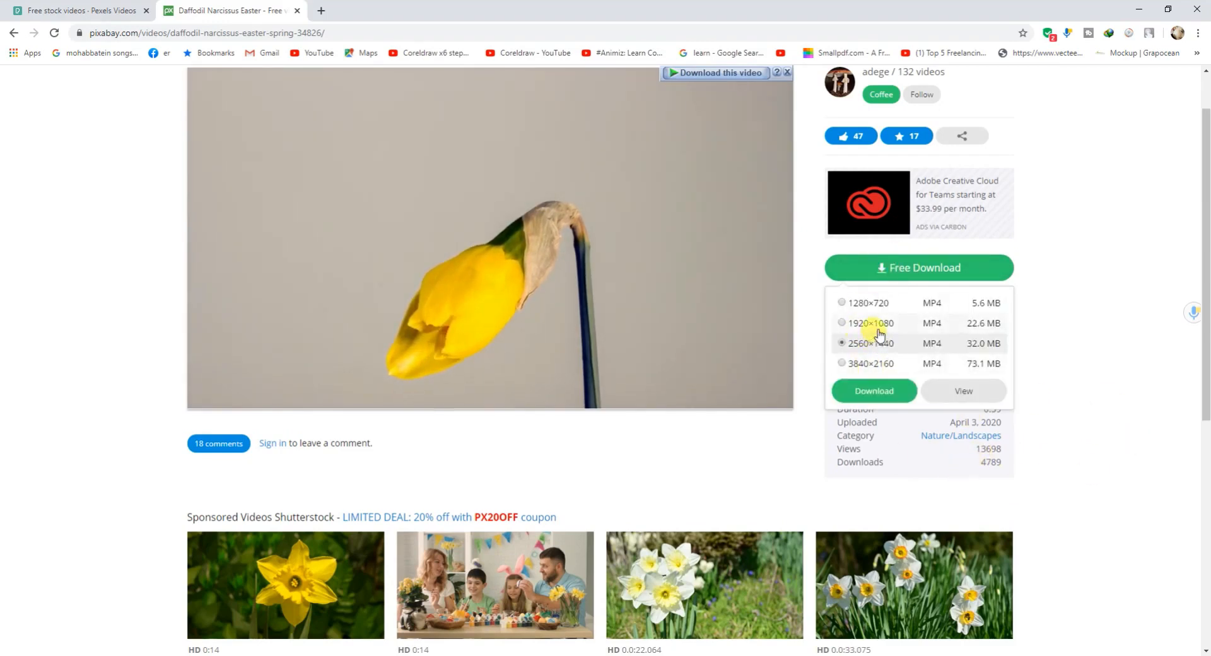
click(876, 325)
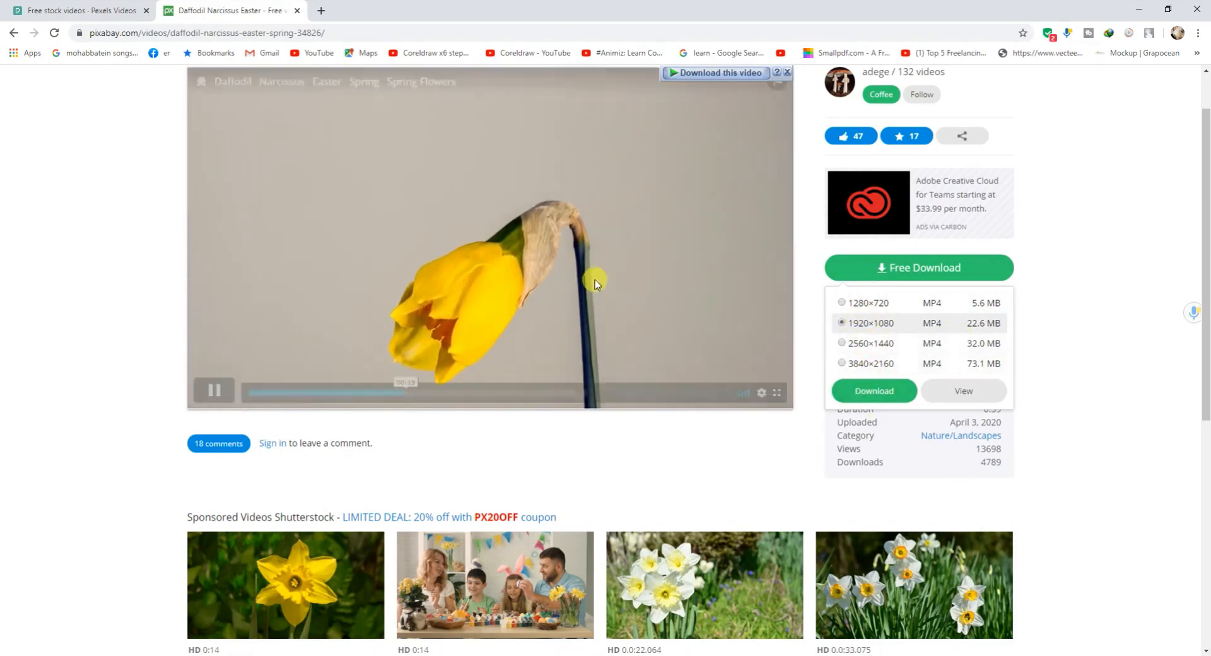
scroll(663, 351, down, 3)
scroll(139, 88, up, 1)
click(14, 32)
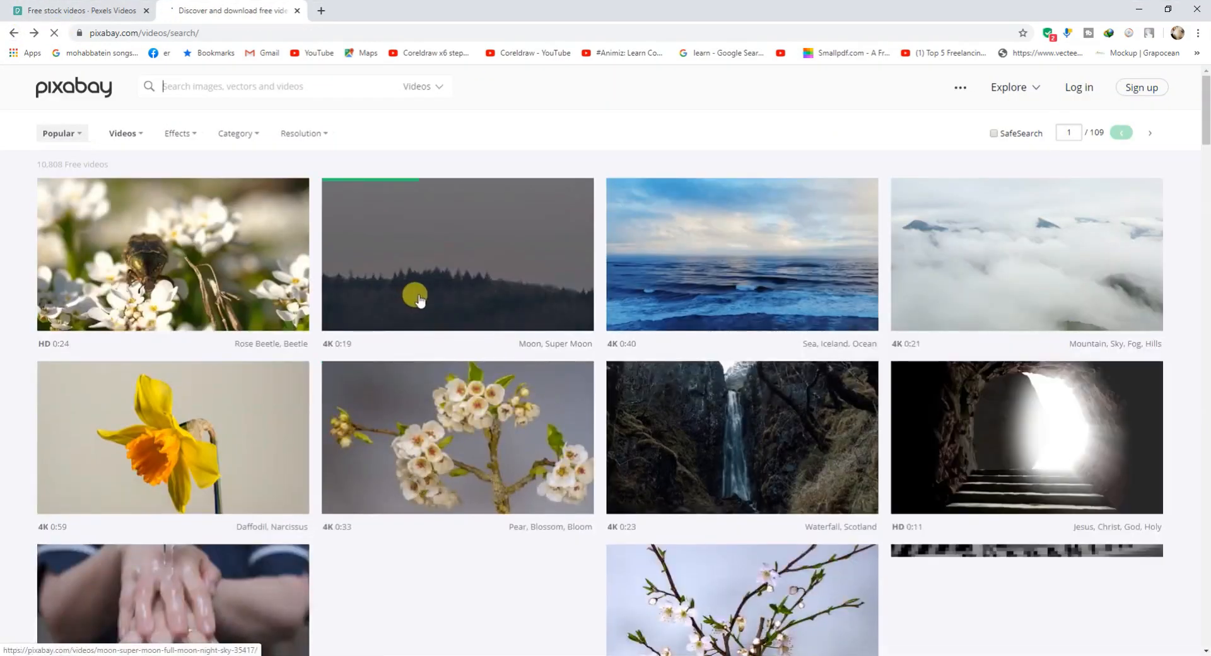
- Browse further down Pixabay's free video list and examine the available HD and 4K clips
scroll(432, 294, down, 2)
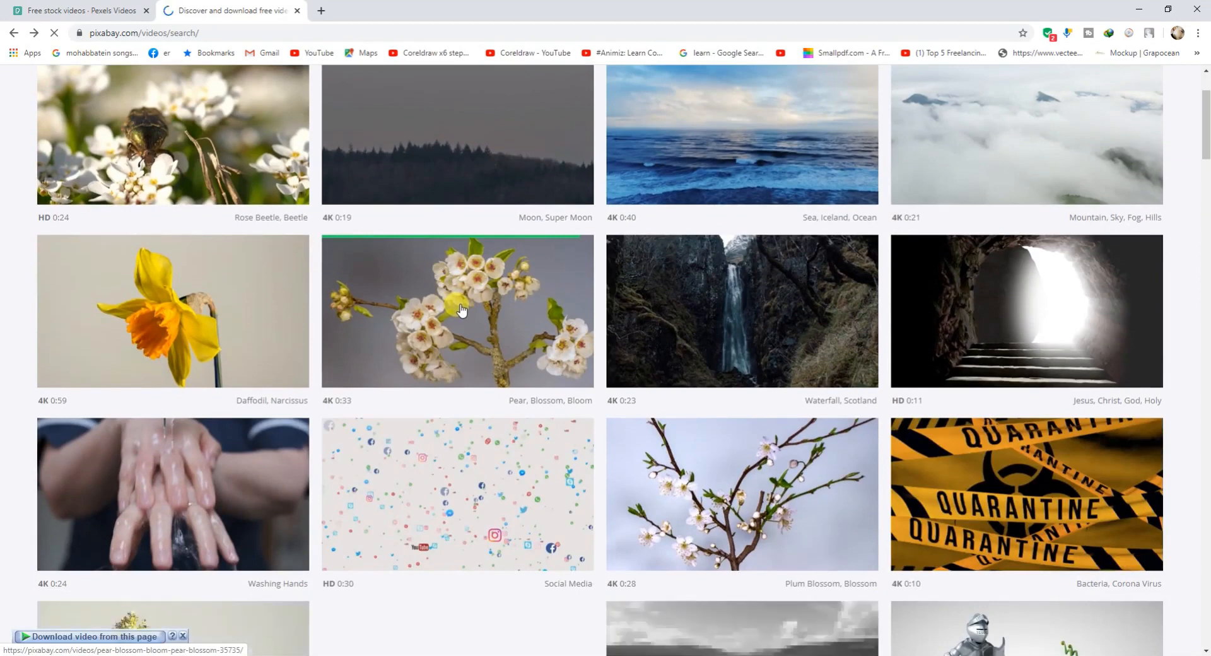
click(457, 307)
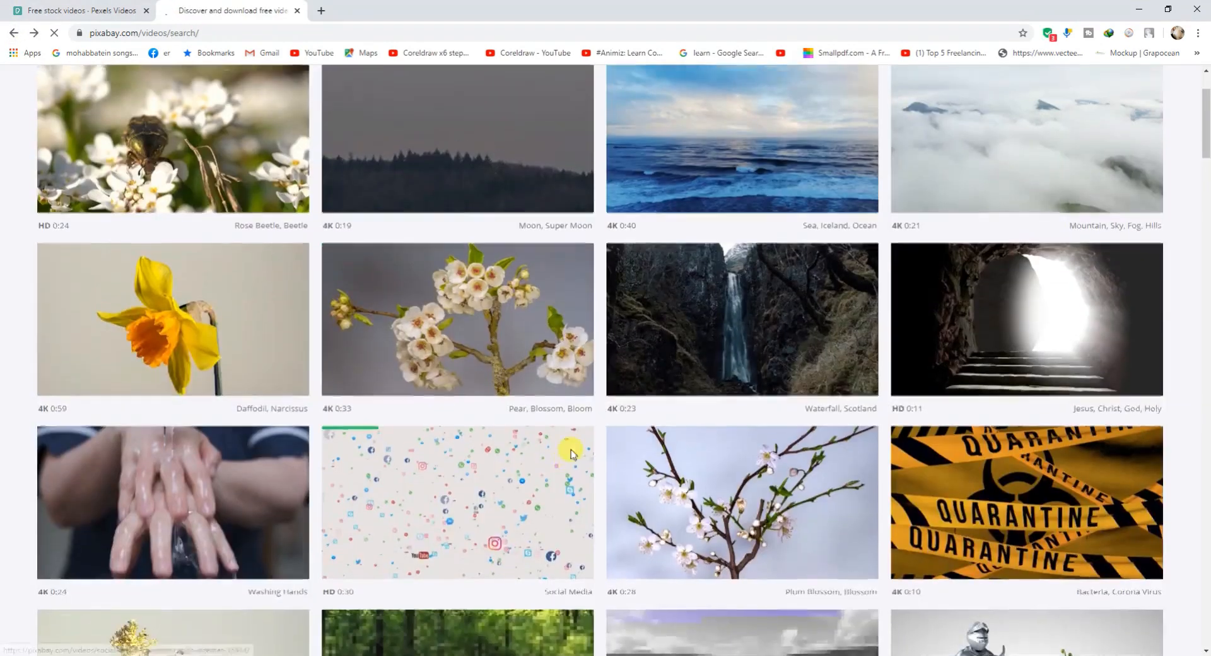
scroll(529, 428, down, 5)
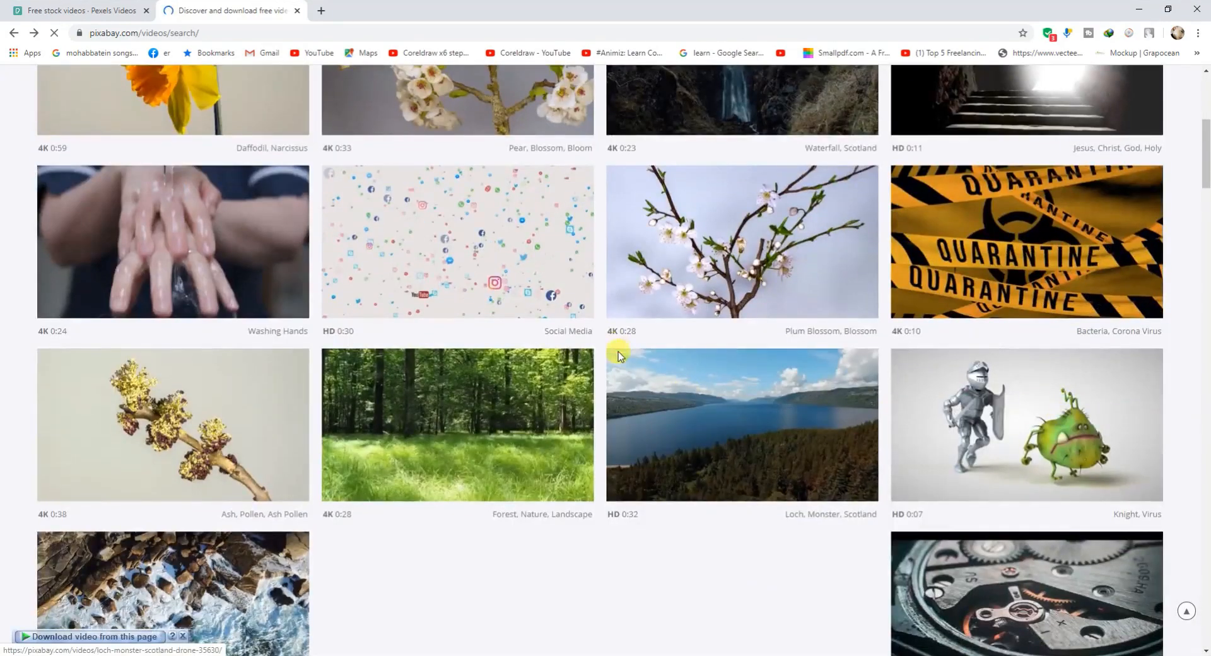
scroll(679, 320, down, 1)
scroll(680, 320, down, 2)
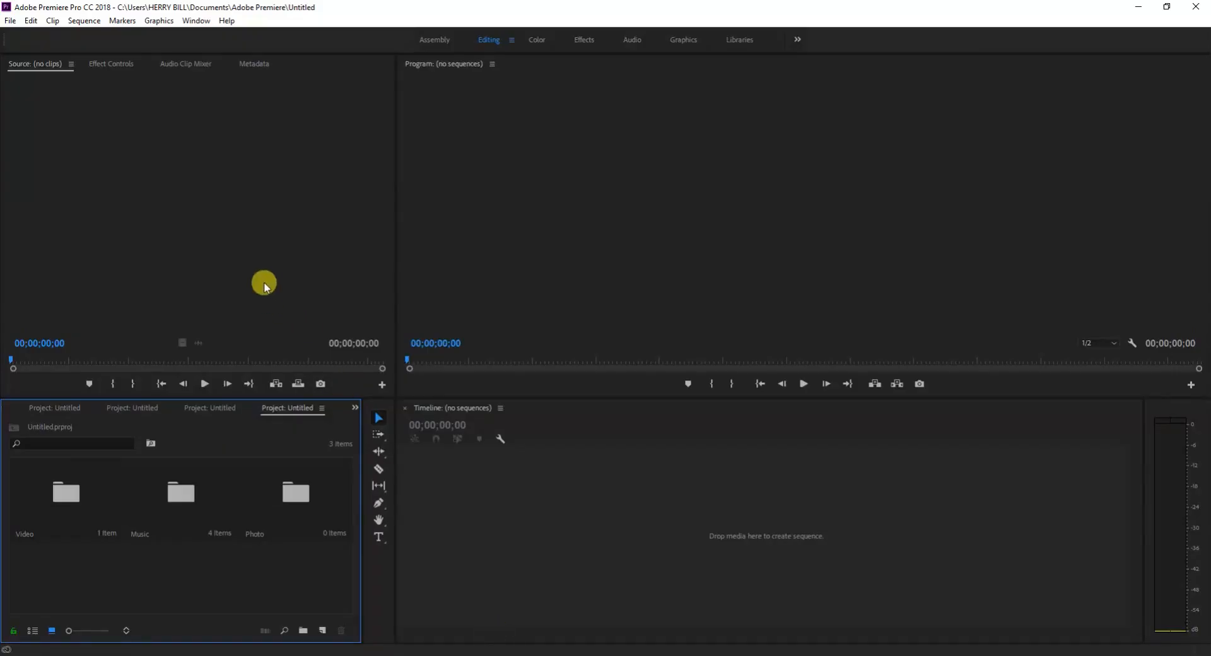
- Switch to Premiere Pro, open the Video bin, and import Pexels Videos 2108274.mp4 and Flower - 31953.mp4 into it
double_click(65, 511)
double_click(235, 525)
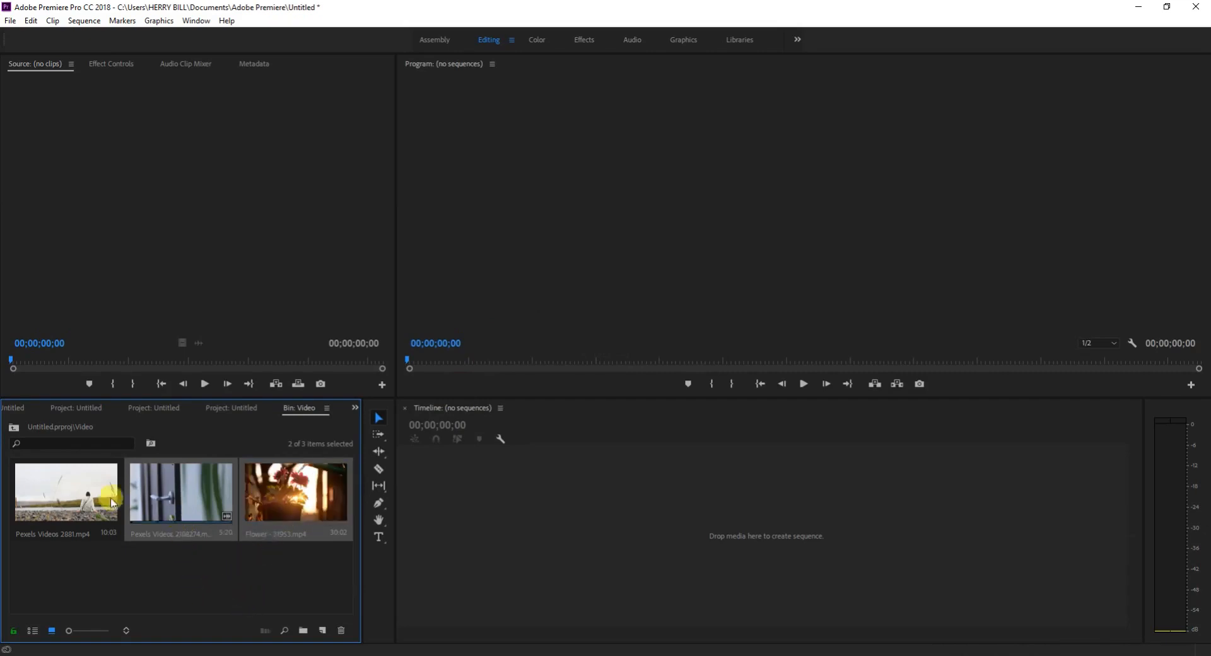
- Load Pexels Videos 2881.mp4, Pexels Videos 2108274.mp4 and Flower - 31953.mp4 one after another in the Source monitor and play each
double_click(74, 490)
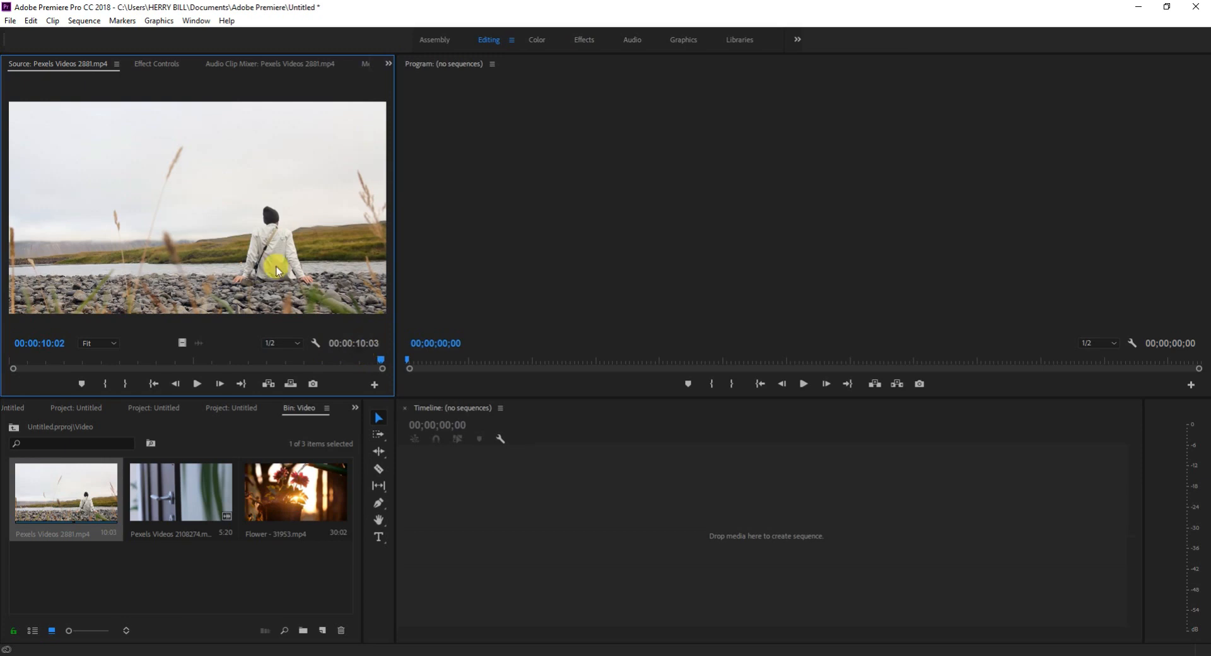
click(199, 385)
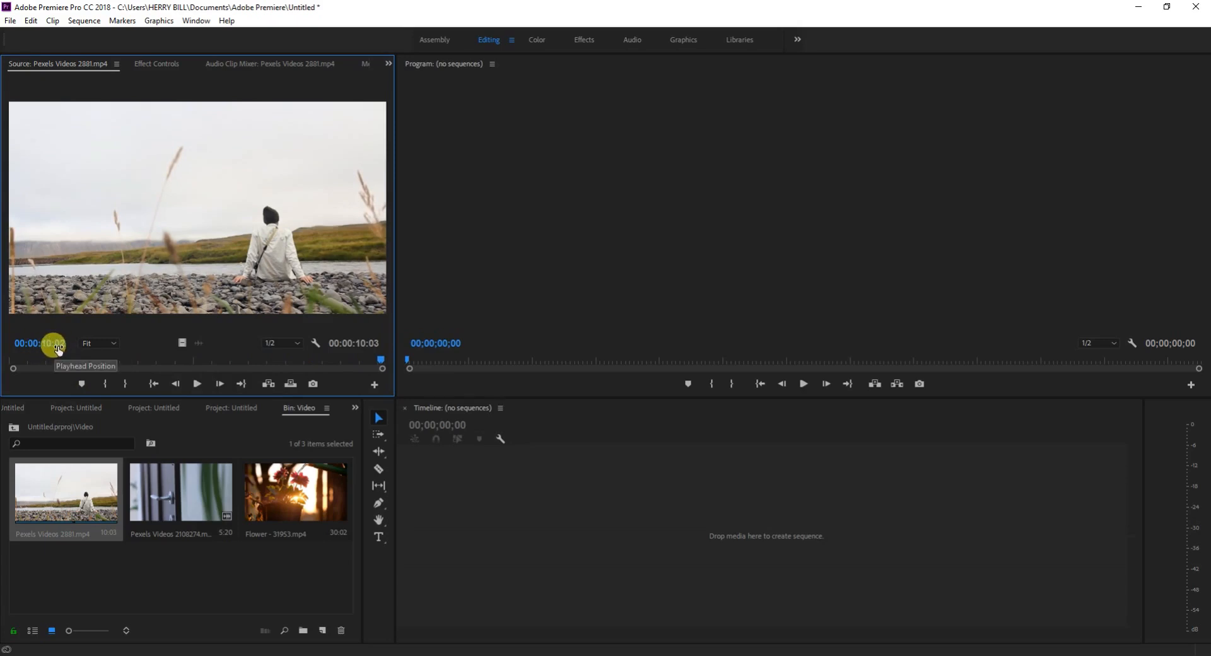
double_click(154, 489)
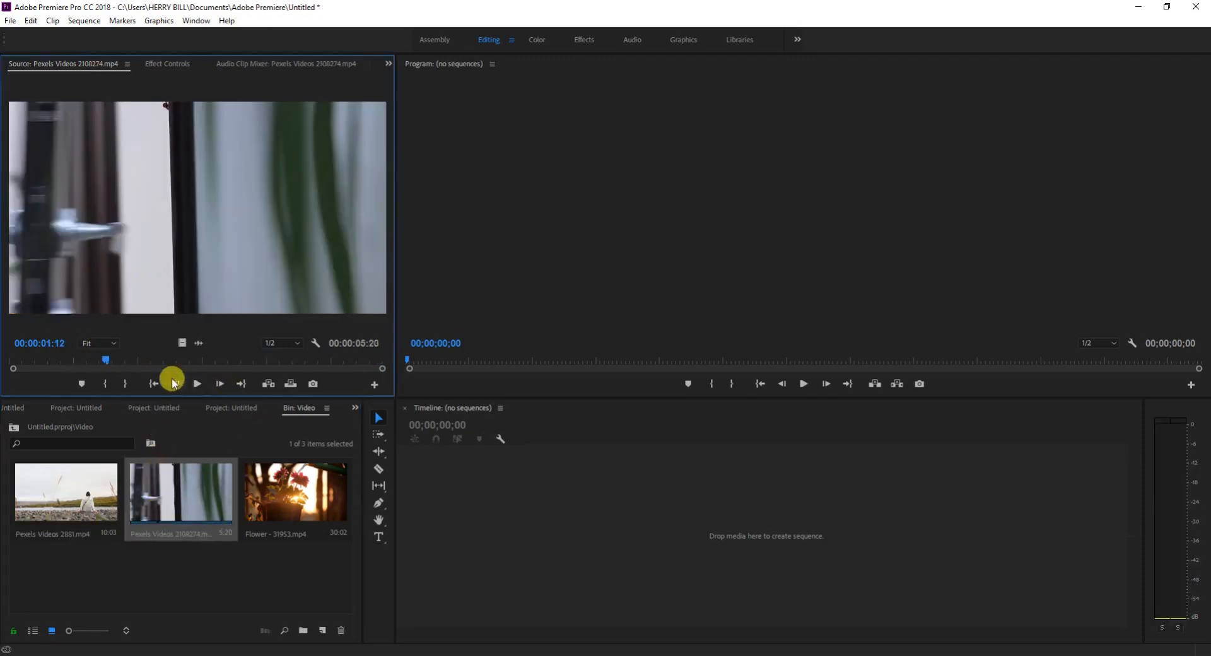
click(197, 384)
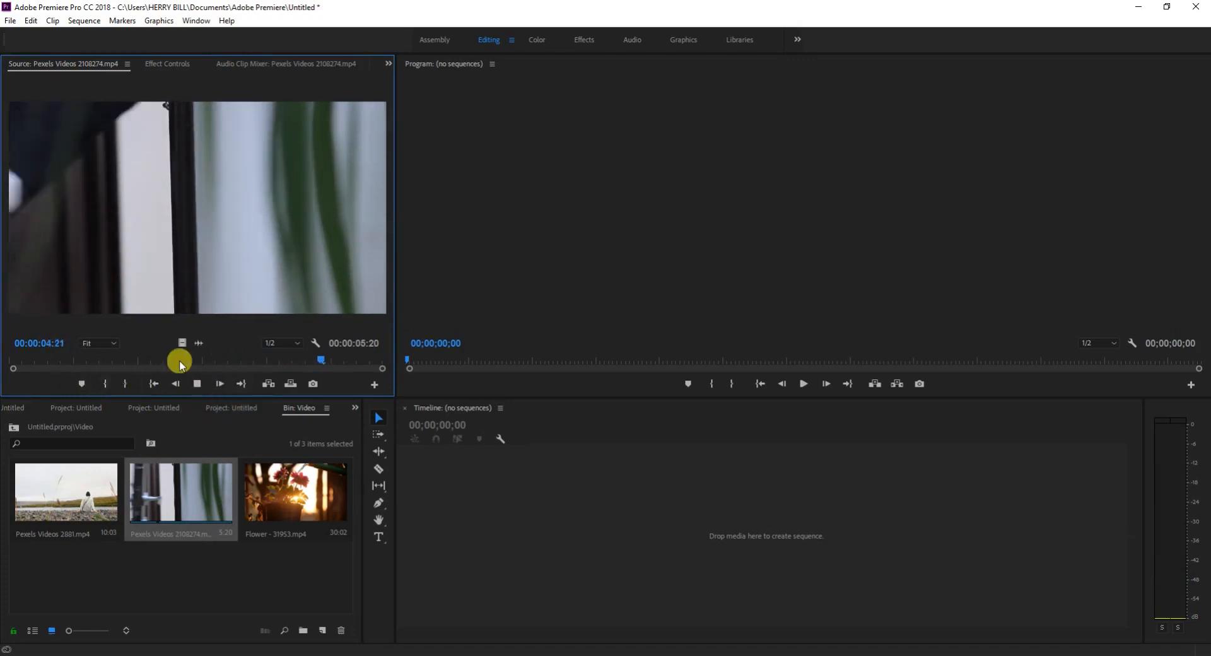
double_click(279, 495)
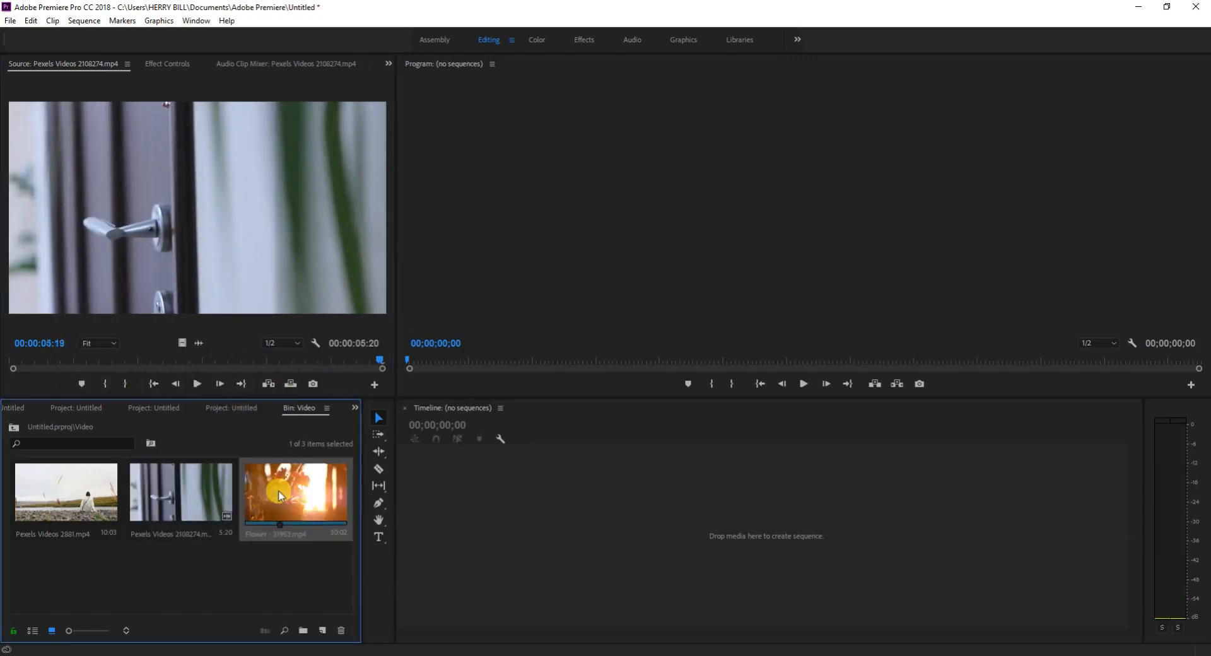
click(252, 481)
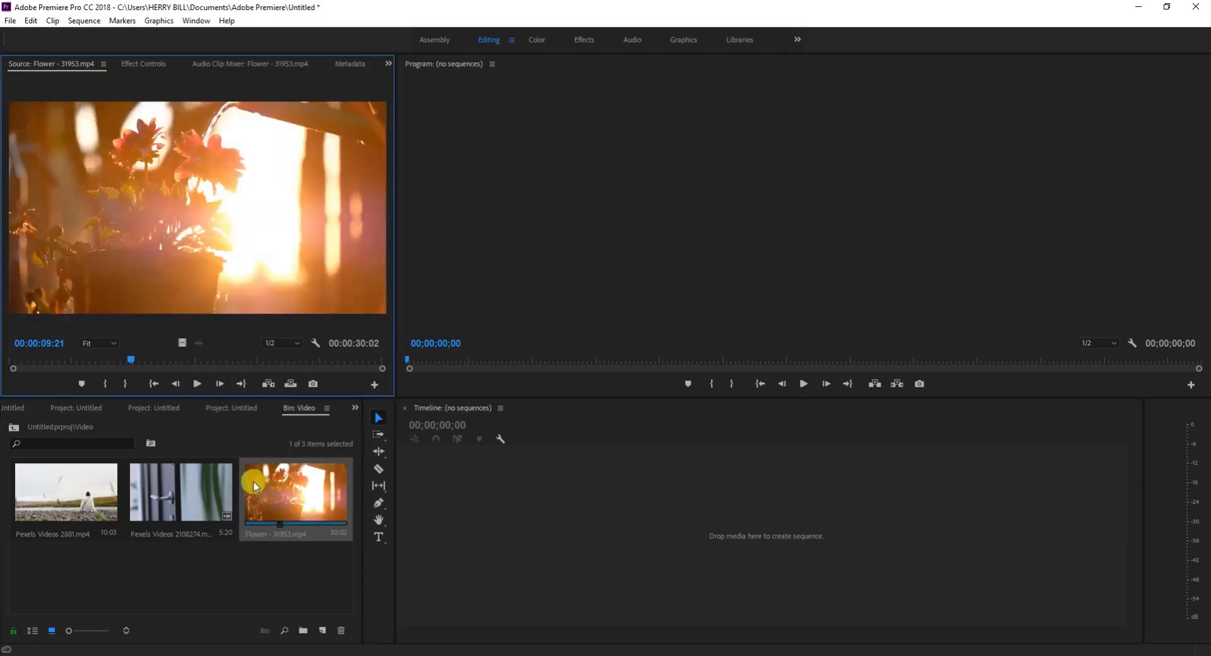
click(198, 383)
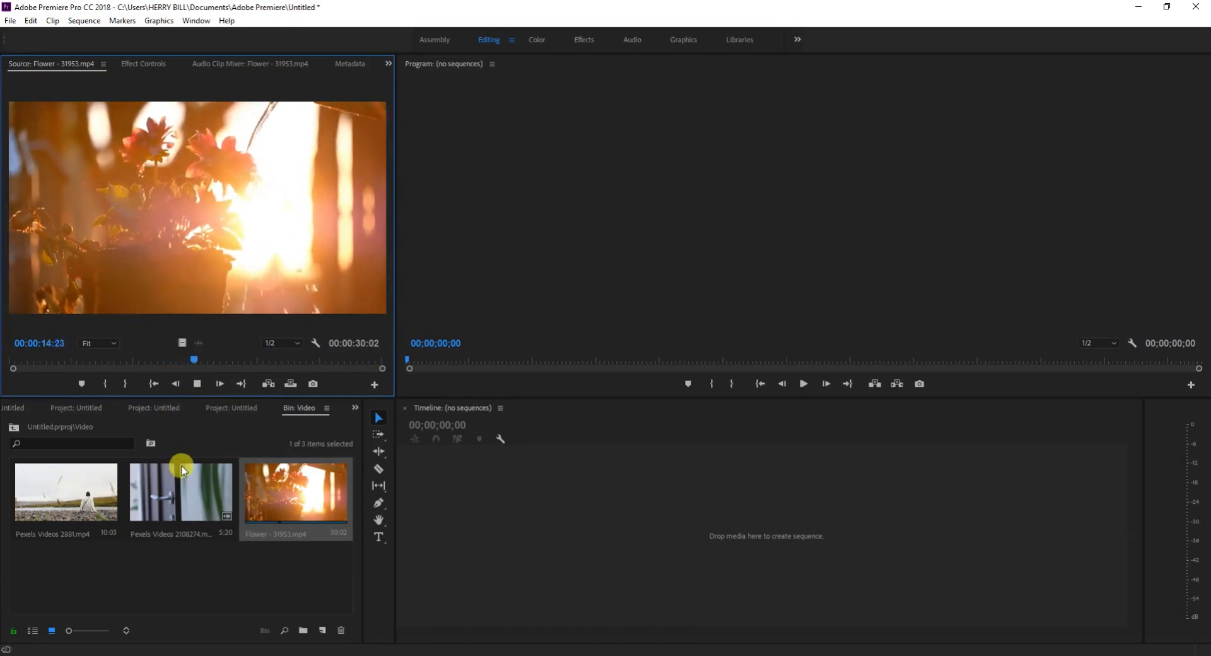
- Show the Video bin as a list, examine the clips' frame rate, duration, resolution and audio info, and return to thumbnails
click(30, 632)
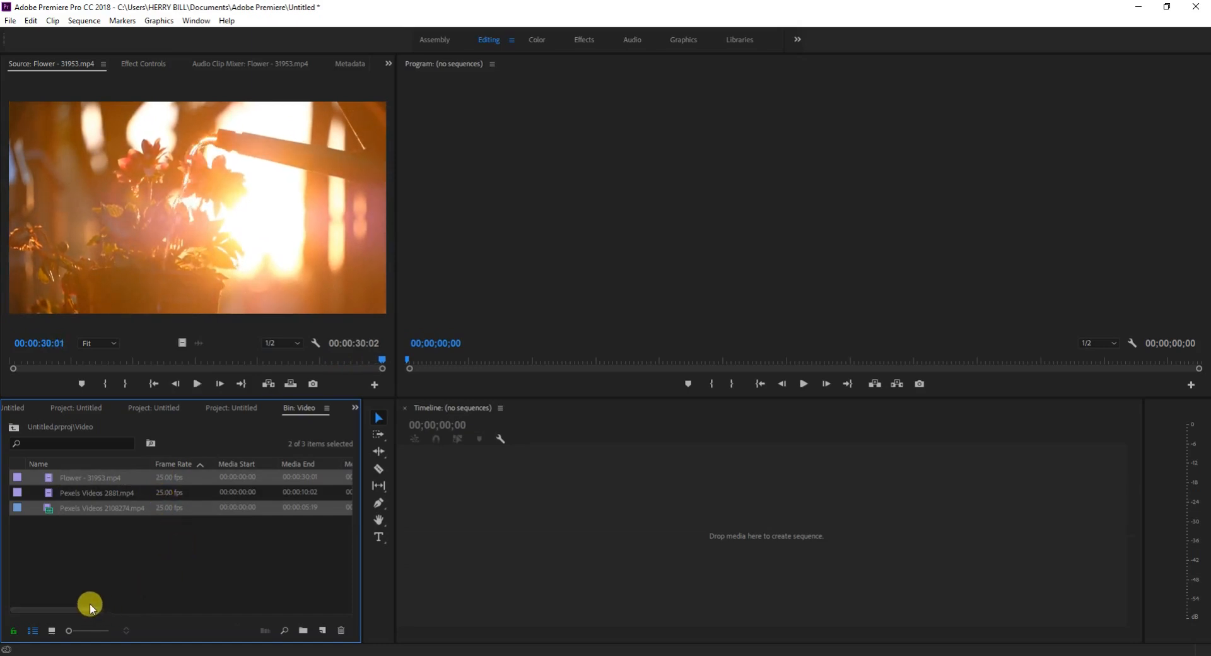
drag(87, 612, 107, 598)
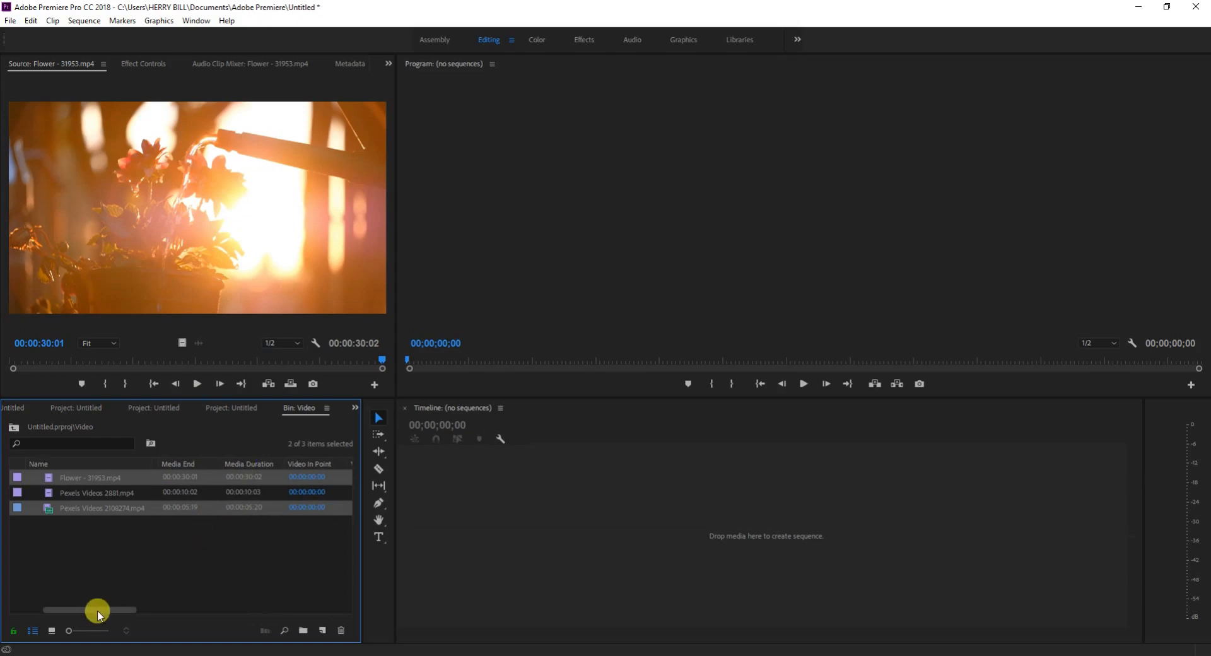
drag(97, 610, 125, 607)
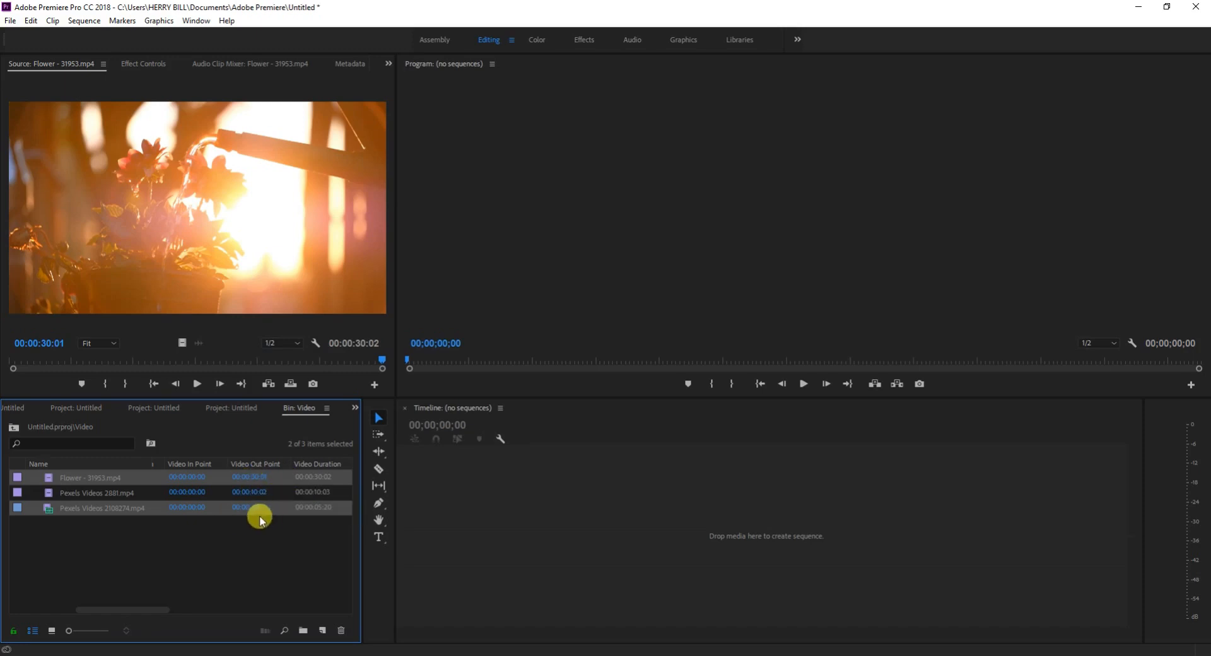
click(160, 604)
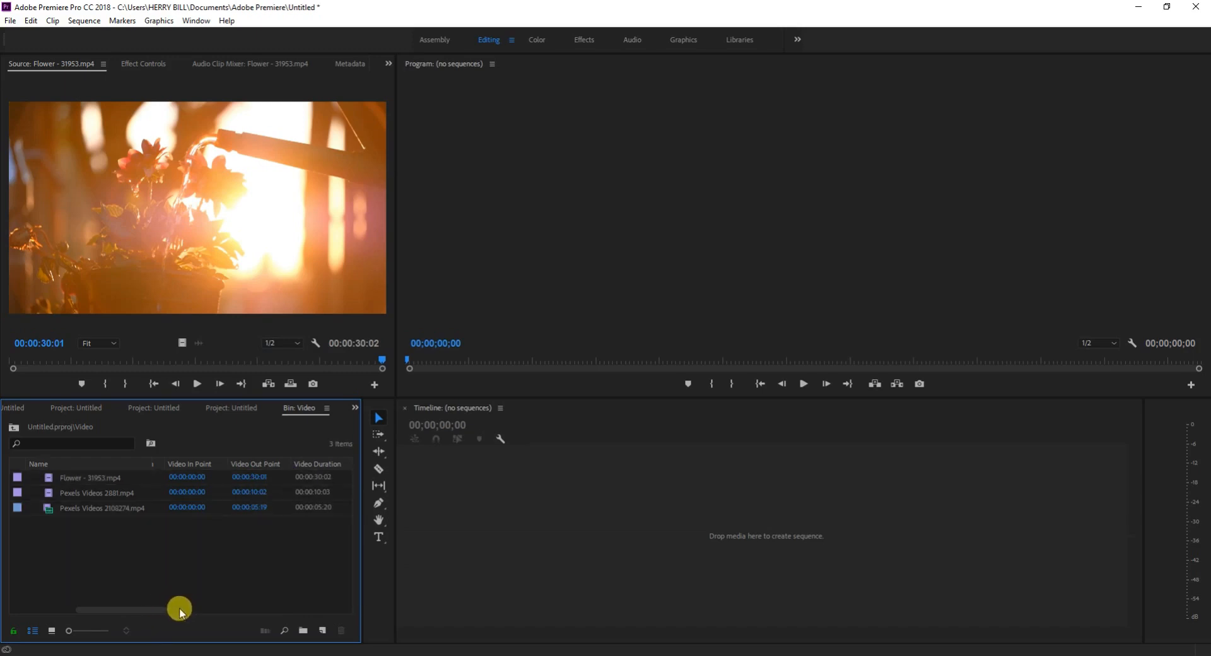
drag(153, 603, 199, 611)
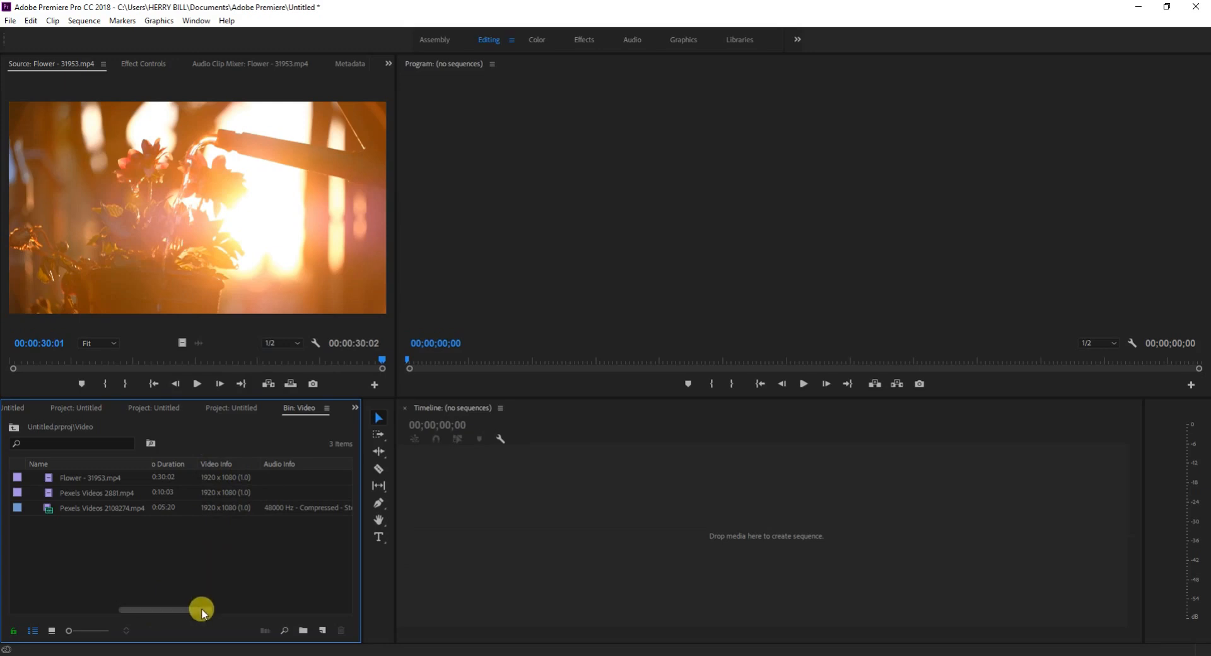
drag(193, 610, 217, 615)
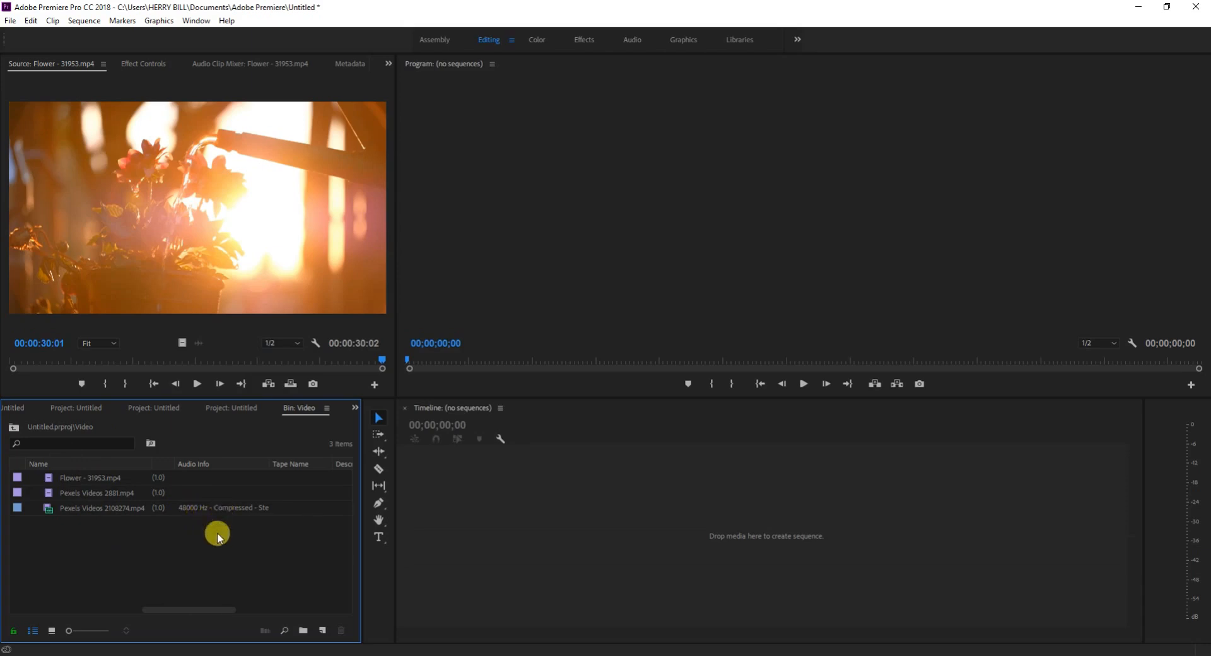
drag(205, 609, 178, 608)
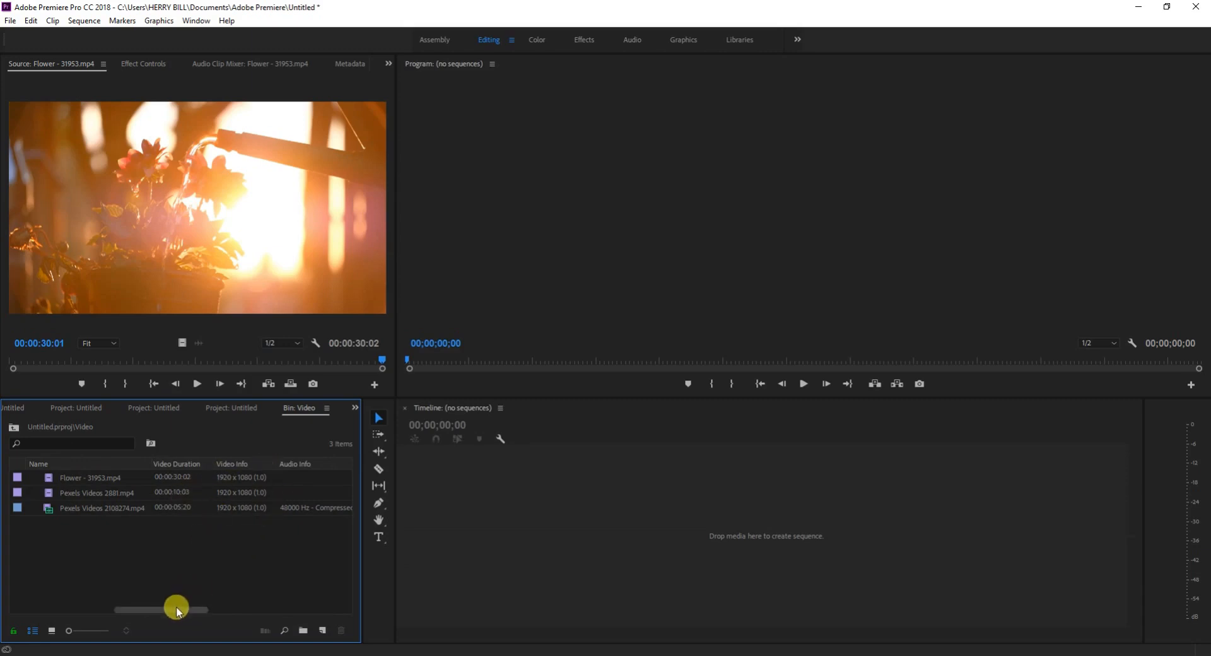
drag(176, 607, 36, 623)
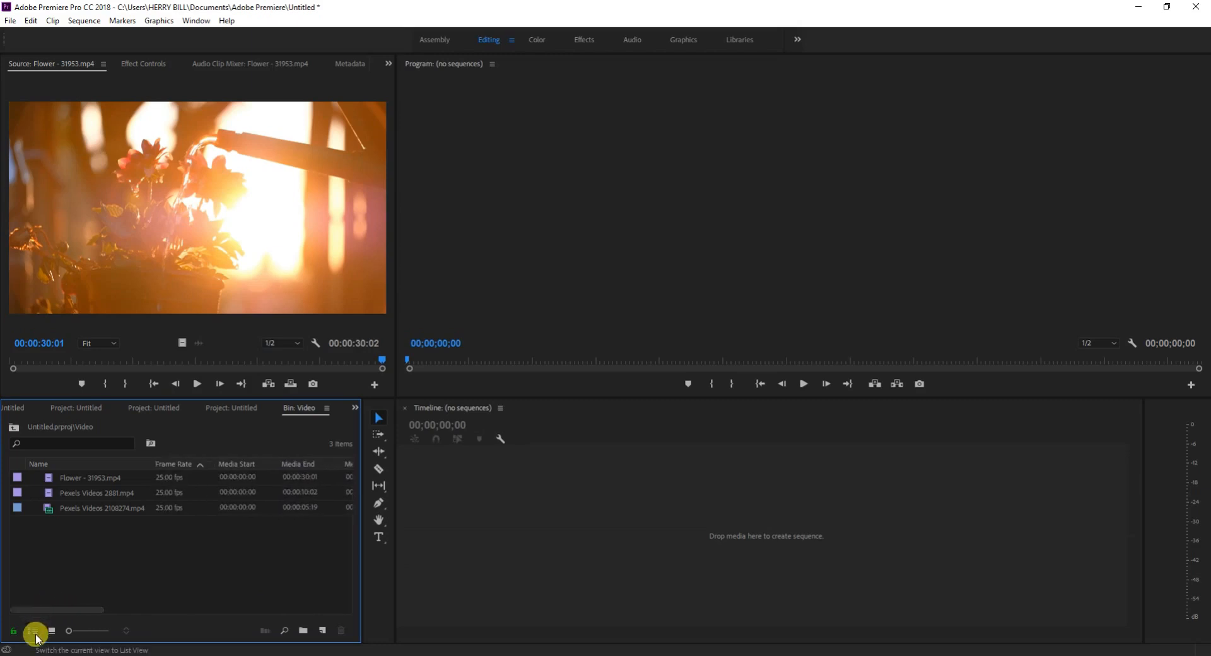
click(51, 631)
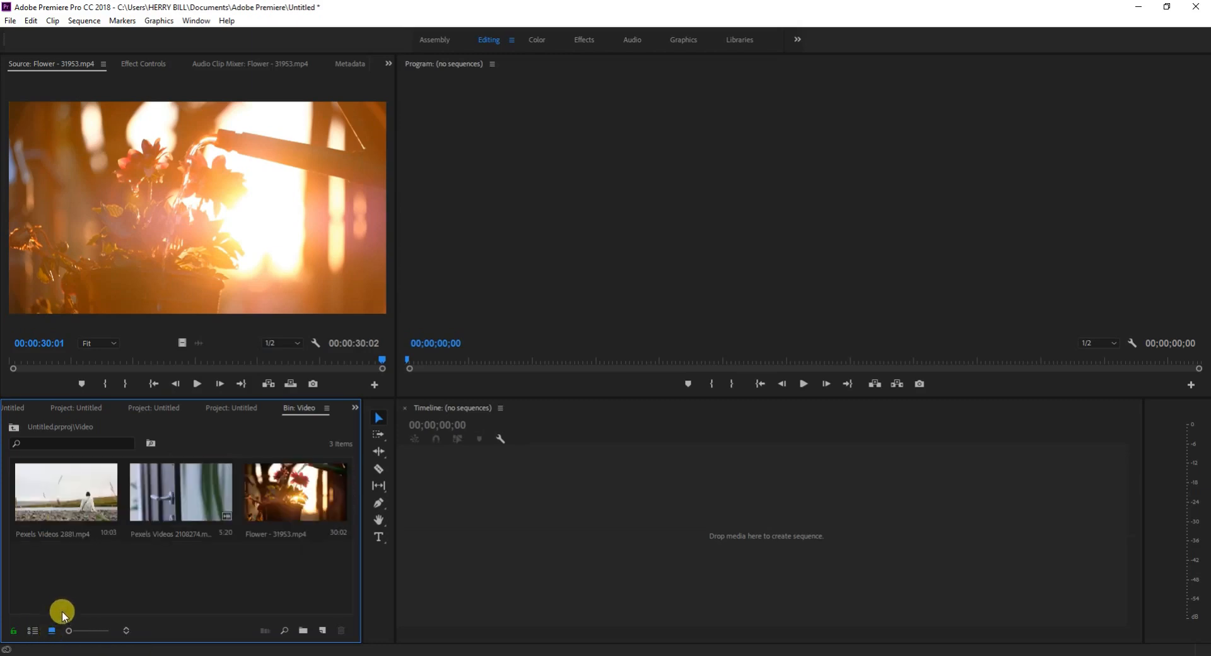